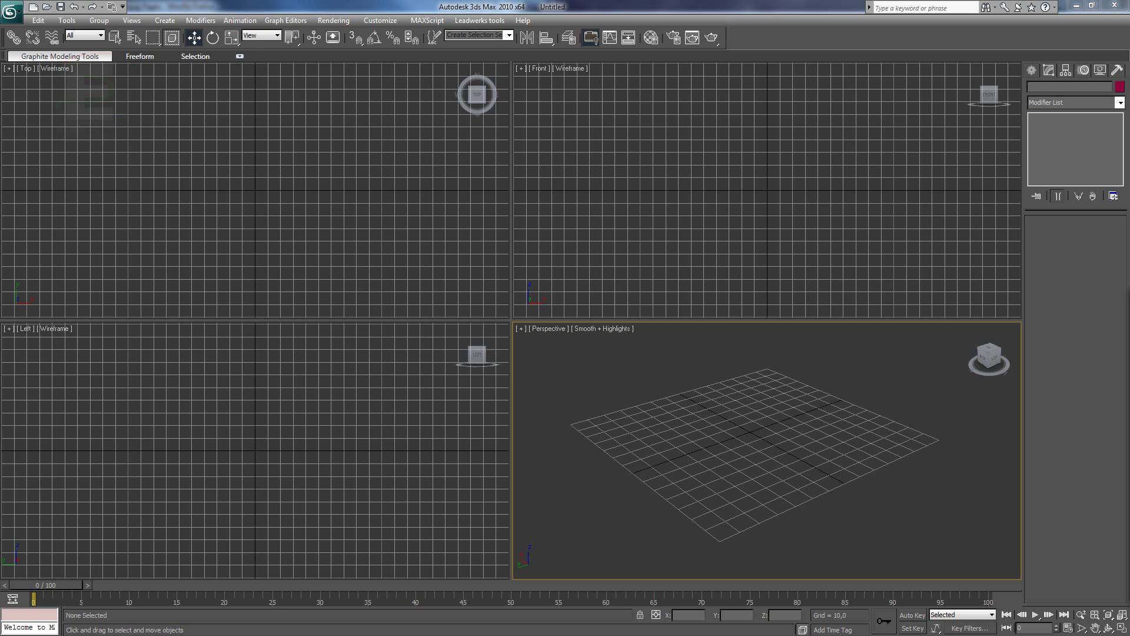
- In Firefox, go from the Autodesk home page via Products > Autodesk 3ds Max to Free Trial, then return to 3ds Max
{"action": "key", "text": "alt+Tab"}
{"action": "left_click", "coordinate": [218, 71]}
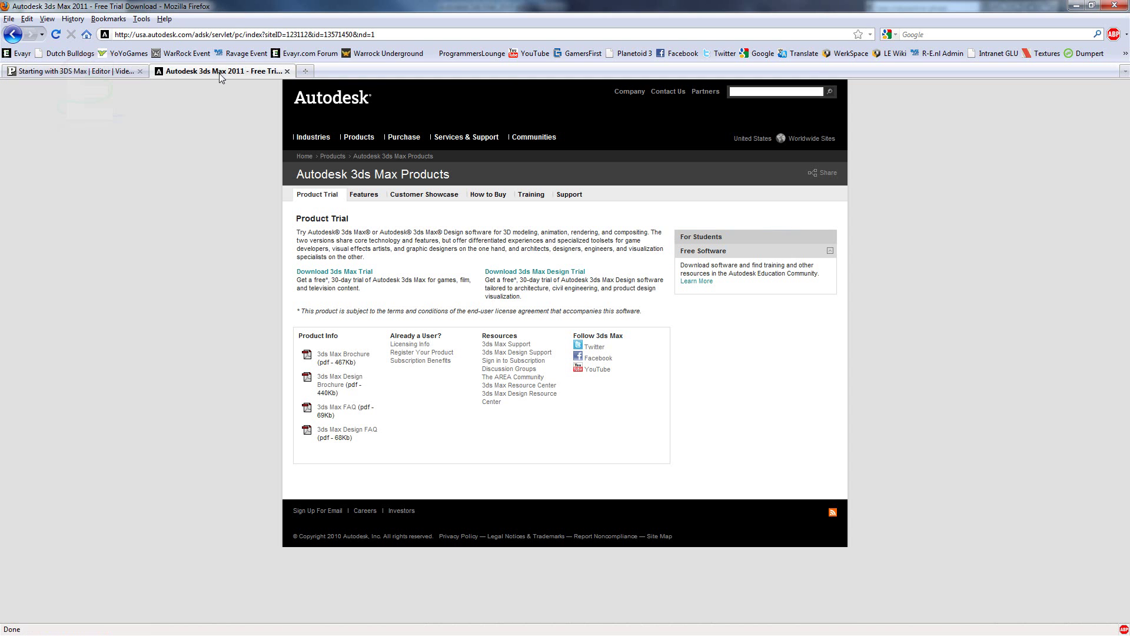
{"action": "left_click", "coordinate": [327, 97]}
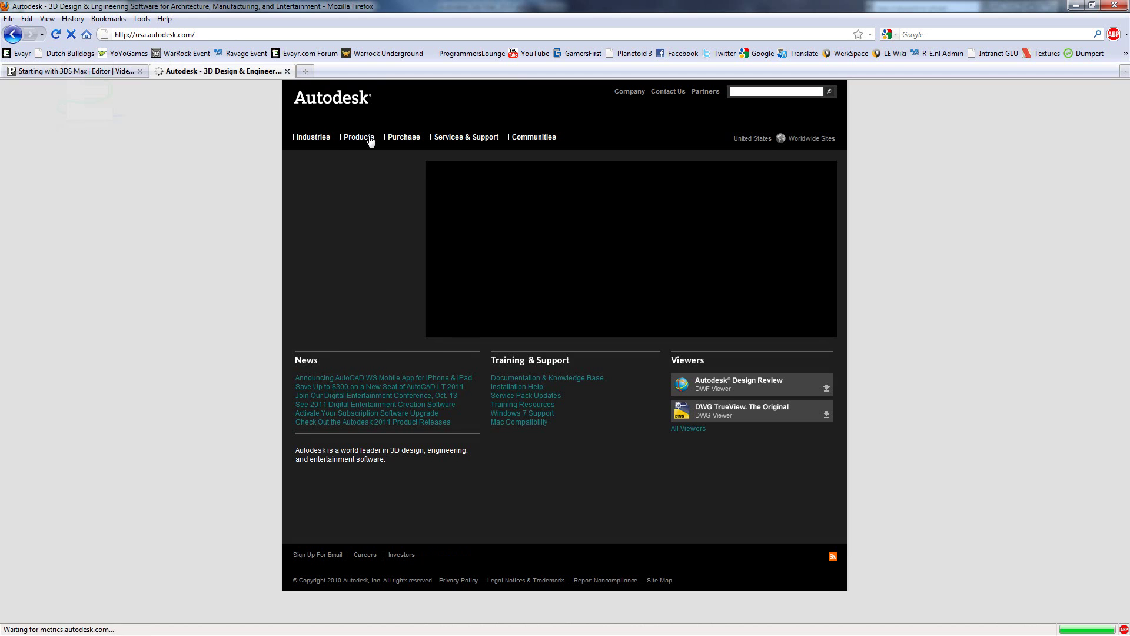
{"action": "mouse_move", "coordinate": [370, 144]}
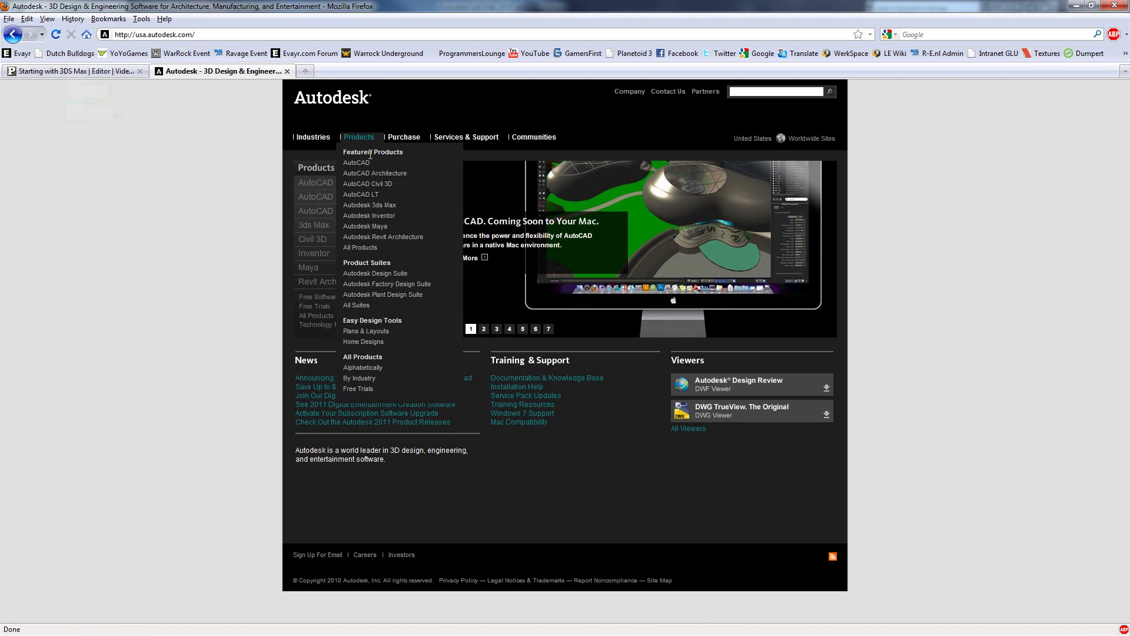
{"action": "left_click", "coordinate": [368, 206]}
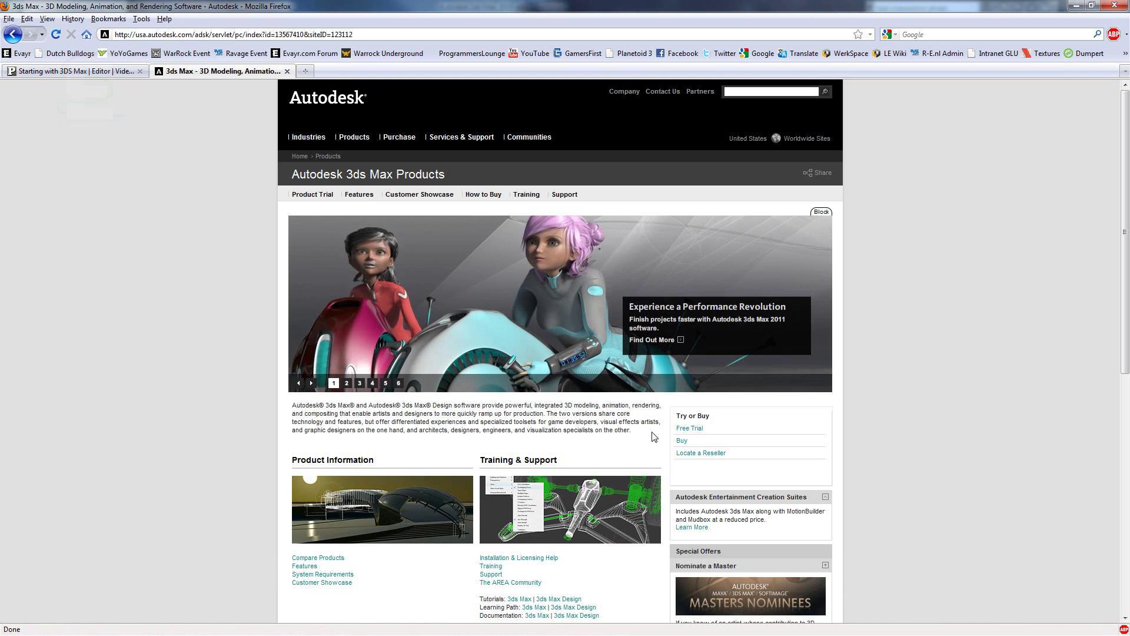
{"action": "left_click", "coordinate": [689, 429]}
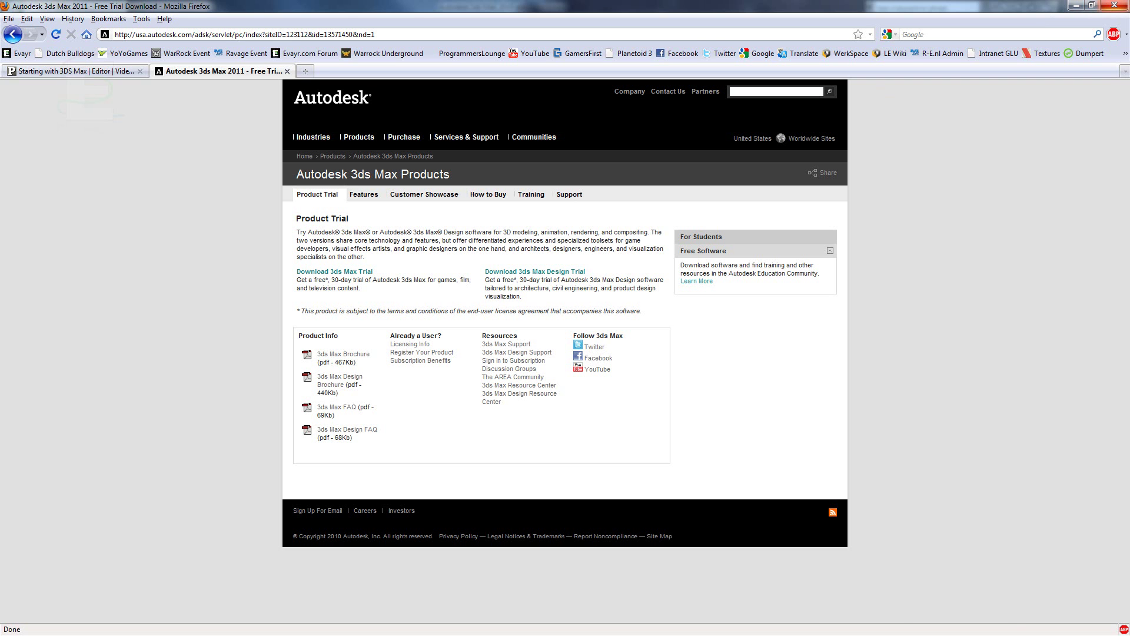
{"action": "key", "text": "alt+Tab"}
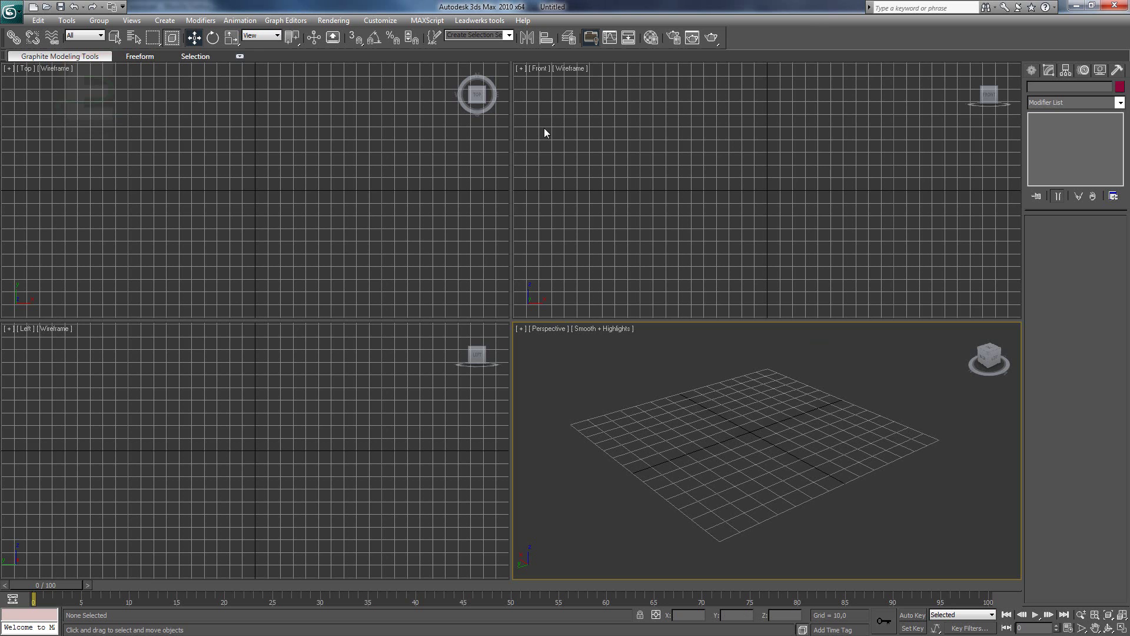
{"action": "left_click", "coordinate": [374, 227]}
{"action": "left_click", "coordinate": [514, 267]}
{"action": "left_click", "coordinate": [332, 411]}
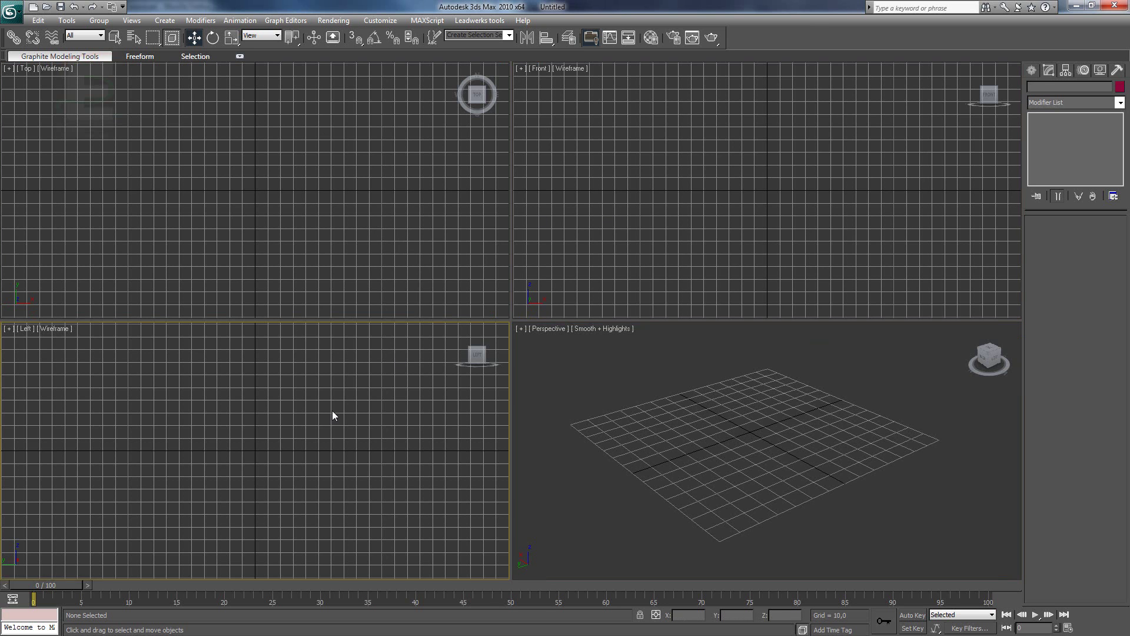
{"action": "left_click", "coordinate": [574, 408]}
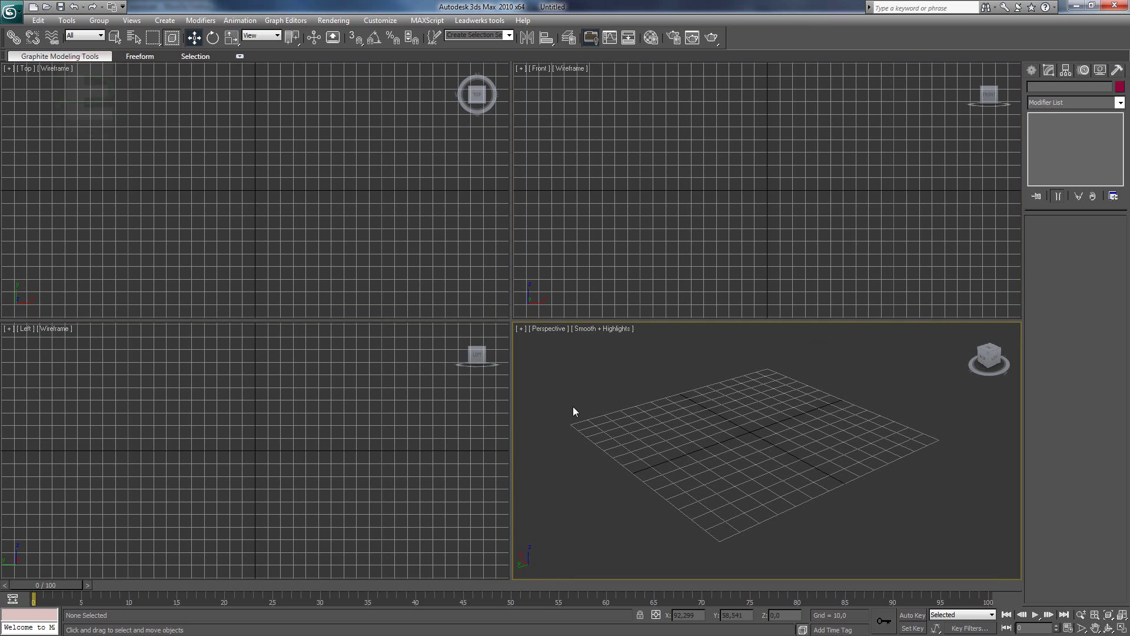
- Create Teapot01 (radius 25.31) at the grid centre and orbit the view so the spout faces forward
{"action": "left_click", "coordinate": [1031, 70]}
{"action": "left_click", "coordinate": [1053, 195]}
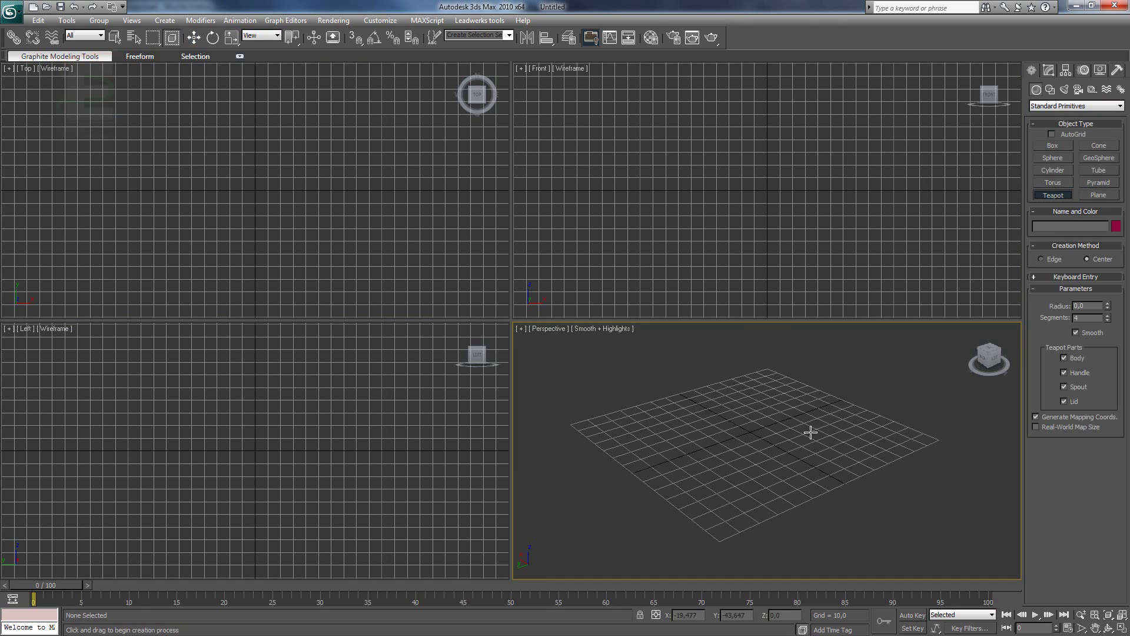
{"action": "left_click_drag", "start_coordinate": [756, 427], "coordinate": [767, 448]}
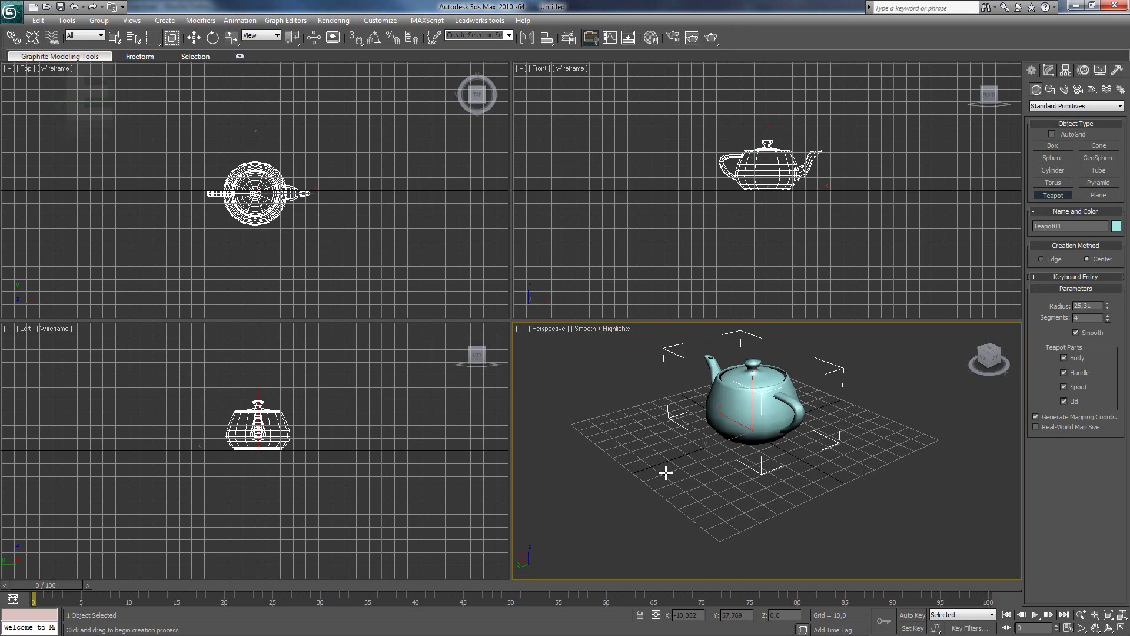
{"action": "middle_click_drag", "start_coordinate": [666, 473], "coordinate": [833, 487], "text": "alt"}
{"action": "middle_click_drag", "start_coordinate": [680, 488], "coordinate": [676, 484]}
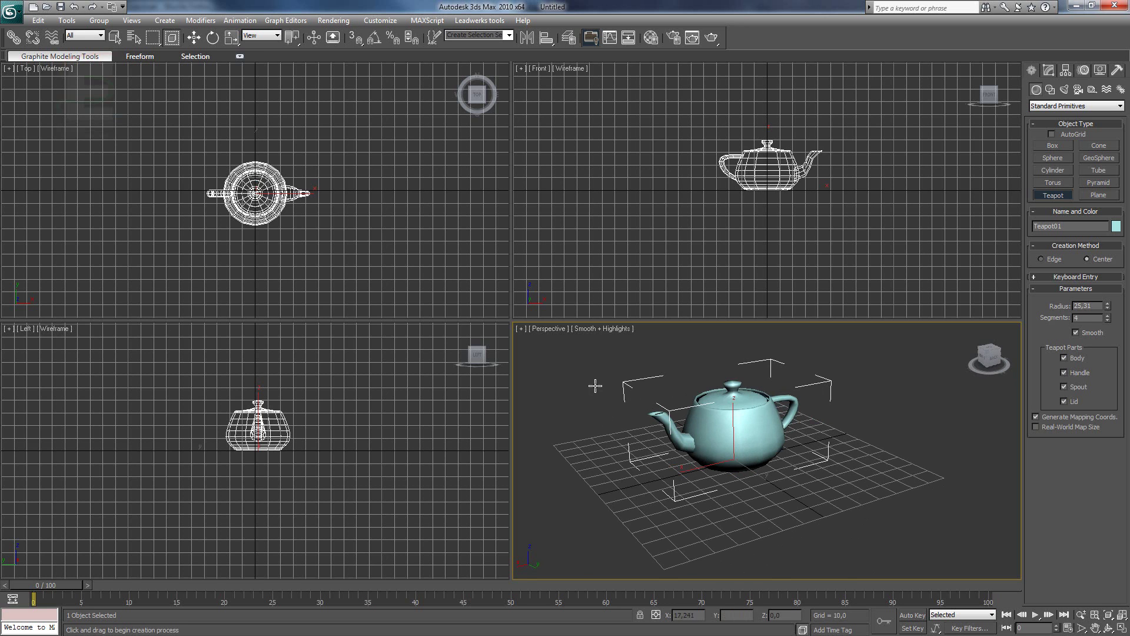
{"action": "left_click", "coordinate": [549, 355]}
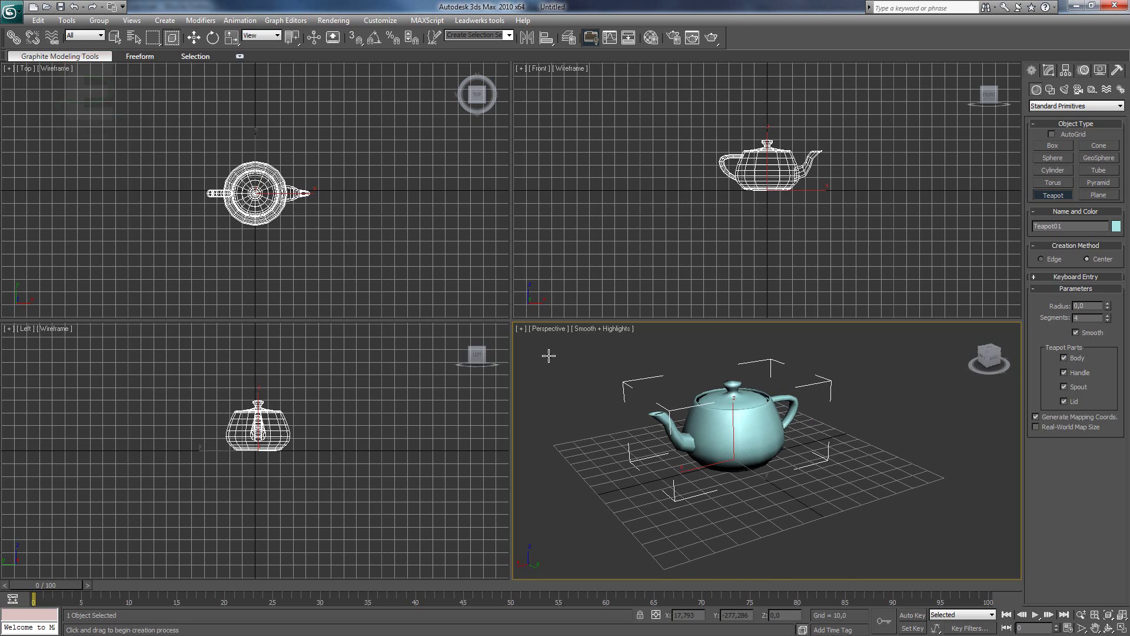
- Maximize the Perspective viewport and delete Teapot01, leaving an empty grid
{"action": "left_click", "coordinate": [1122, 628]}
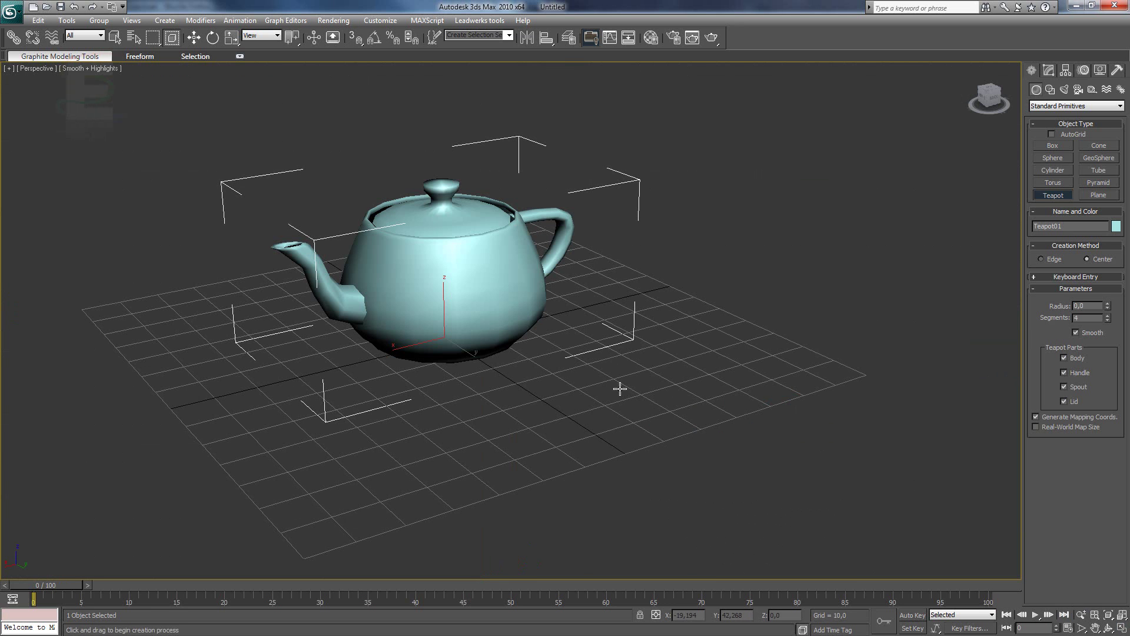
{"action": "middle_click_drag", "start_coordinate": [619, 385], "coordinate": [993, 405]}
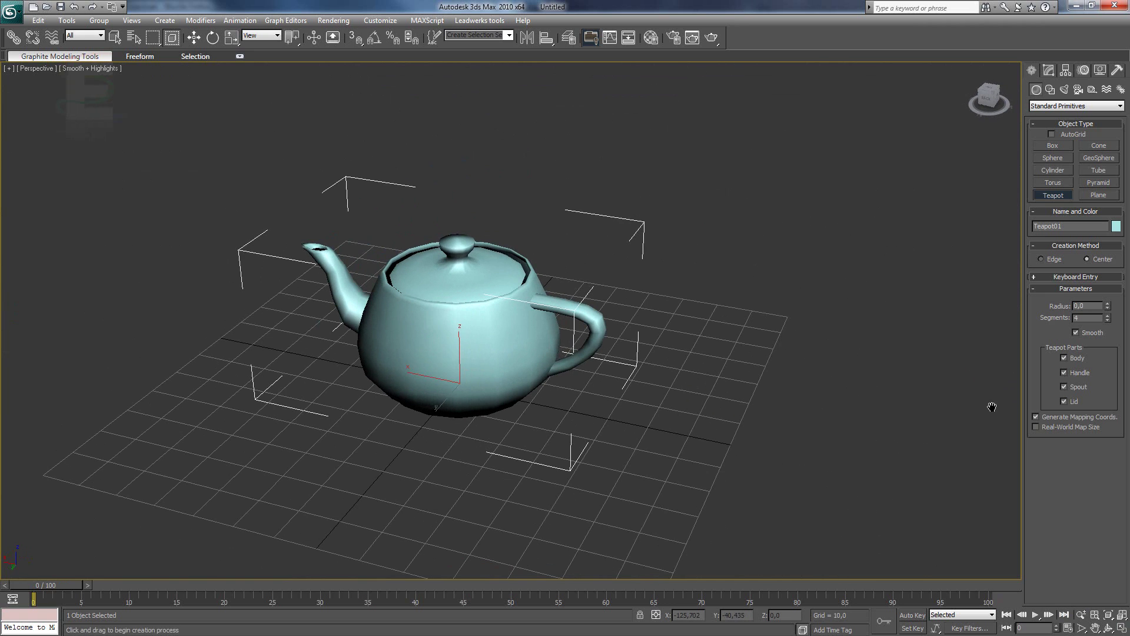
{"action": "key", "text": "Delete"}
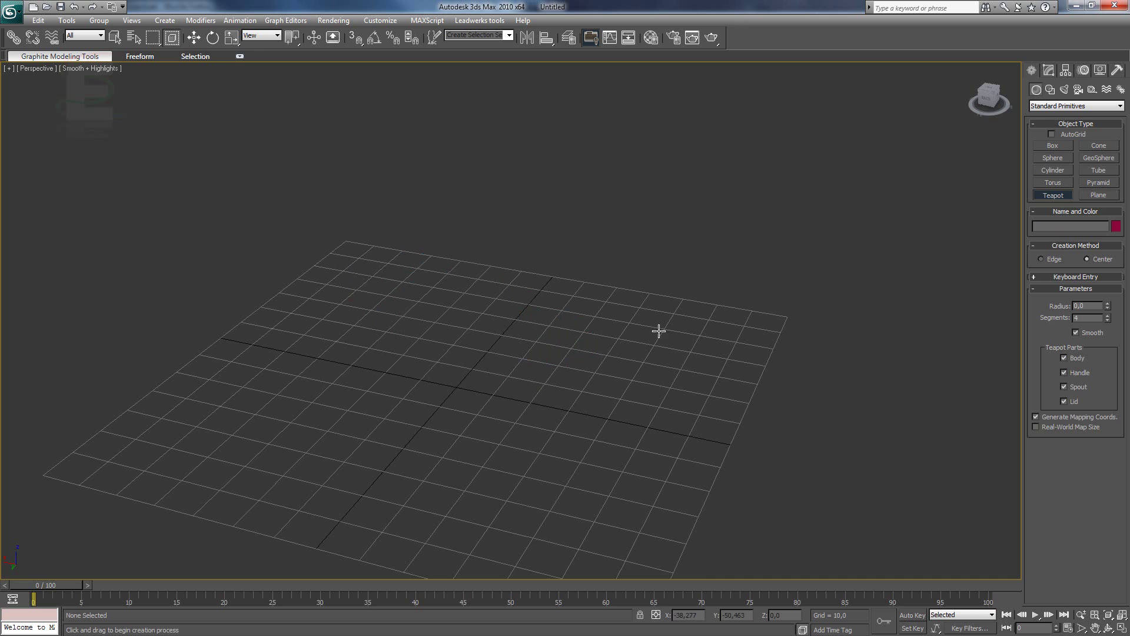
{"action": "middle_click_drag", "start_coordinate": [671, 320], "coordinate": [688, 305]}
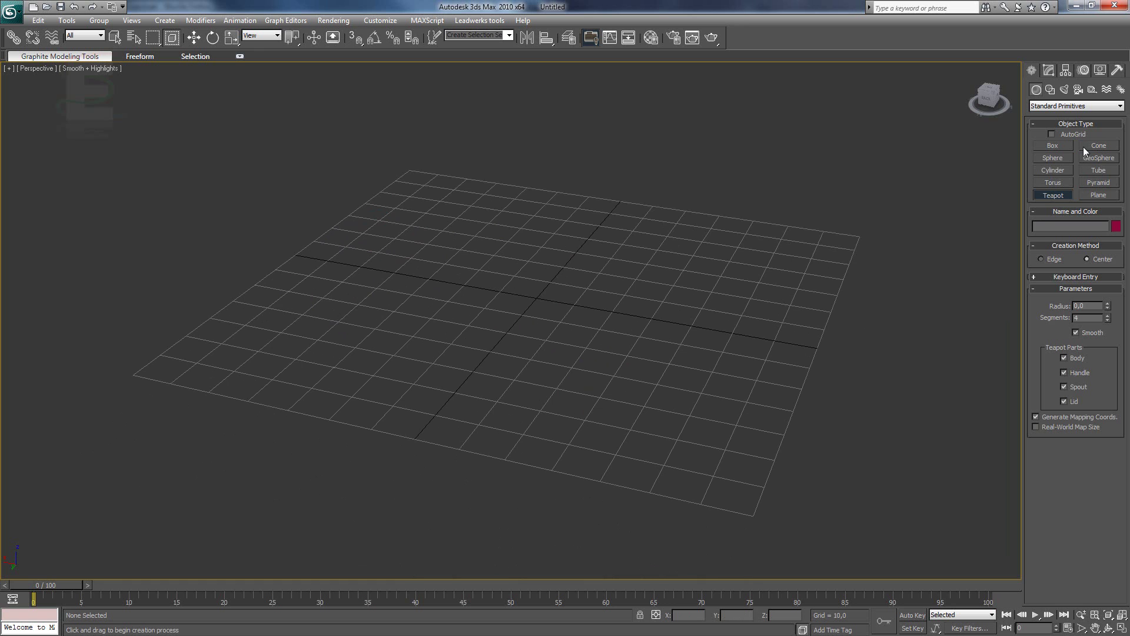
- Draw a box on the grid with height 26,318
{"action": "right_click", "coordinate": [563, 290]}
{"action": "left_click", "coordinate": [1051, 147]}
{"action": "left_click_drag", "start_coordinate": [520, 292], "coordinate": [578, 343]}
{"action": "left_click", "coordinate": [571, 278]}
{"action": "left_click", "coordinate": [574, 237]}
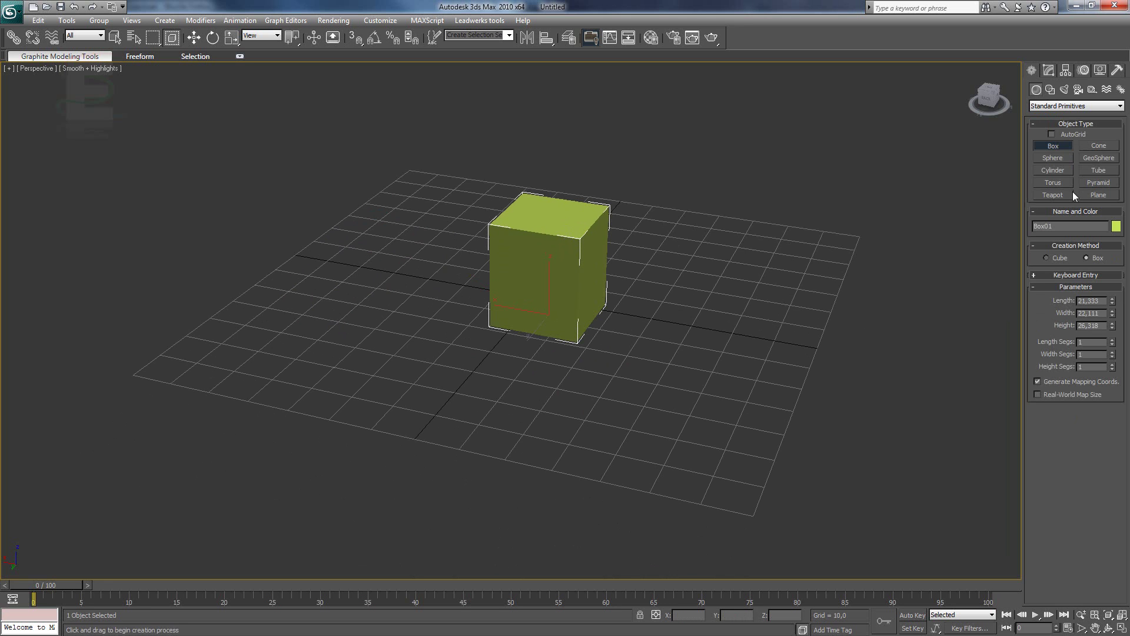
- Add a cylinder of height 37,24 and a sphere of radius 24.404 beside the box
{"action": "left_click", "coordinate": [1053, 170]}
{"action": "left_click_drag", "start_coordinate": [736, 271], "coordinate": [811, 266]}
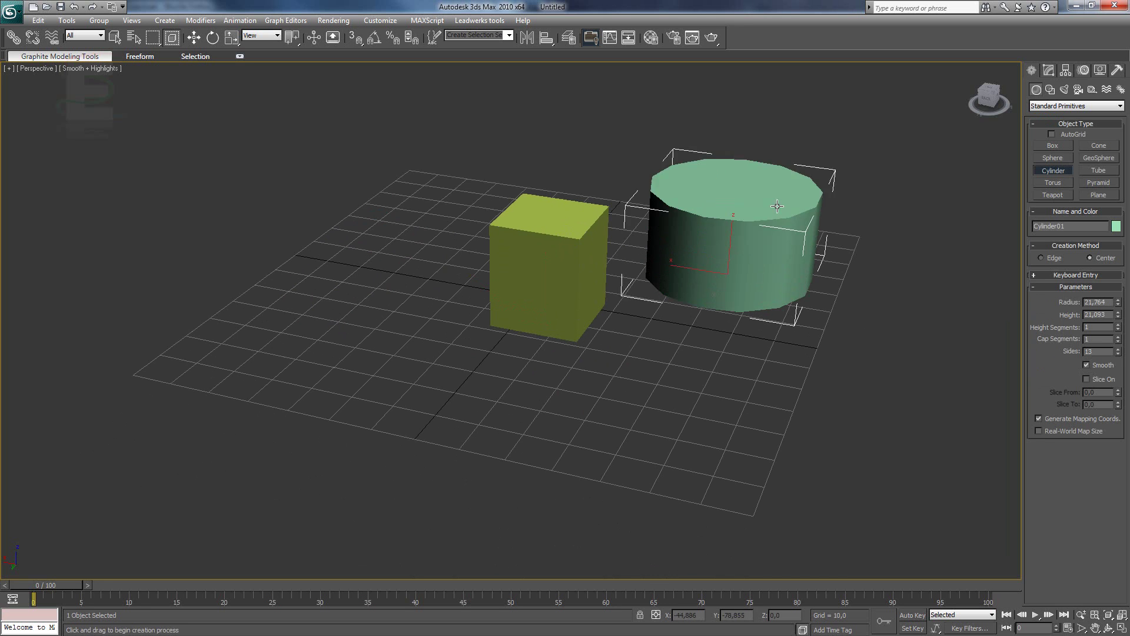
{"action": "left_click", "coordinate": [786, 159]}
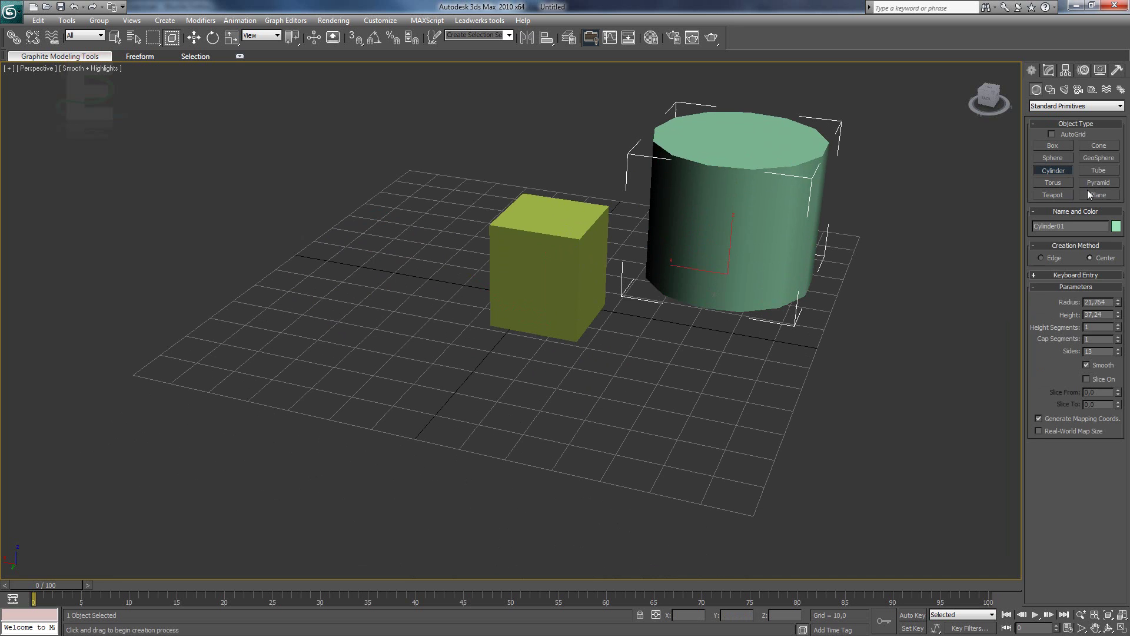
{"action": "left_click", "coordinate": [1053, 158]}
{"action": "left_click_drag", "start_coordinate": [343, 293], "coordinate": [382, 336]}
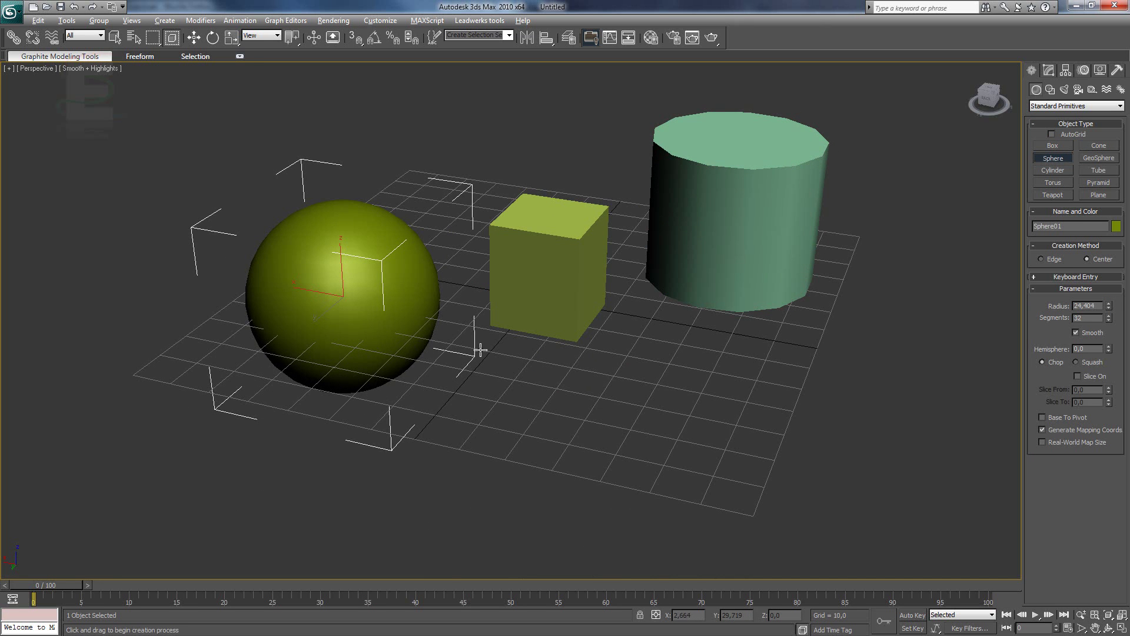
{"action": "mouse_move", "coordinate": [479, 348]}
{"action": "middle_mouse_down", "text": "alt"}
{"action": "mouse_move", "coordinate": [520, 363]}
{"action": "mouse_move", "coordinate": [479, 351]}
{"action": "mouse_move", "coordinate": [467, 316]}
{"action": "mouse_move", "coordinate": [466, 359]}
{"action": "middle_mouse_up", "text": "alt"}
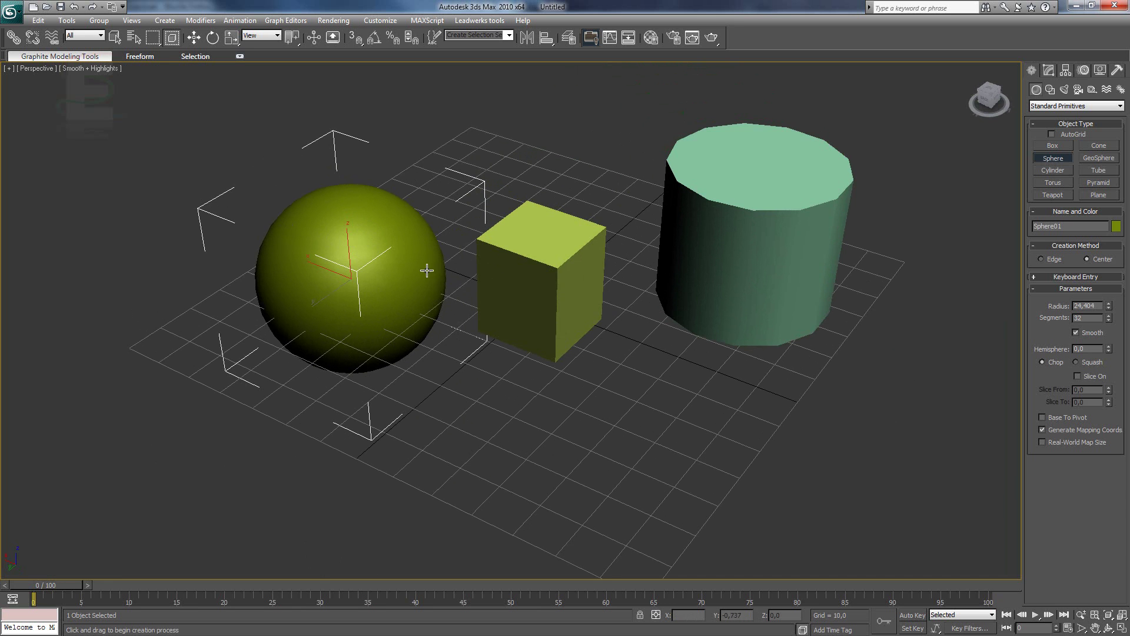
{"action": "middle_click_drag", "start_coordinate": [479, 140], "coordinate": [500, 192], "text": "alt"}
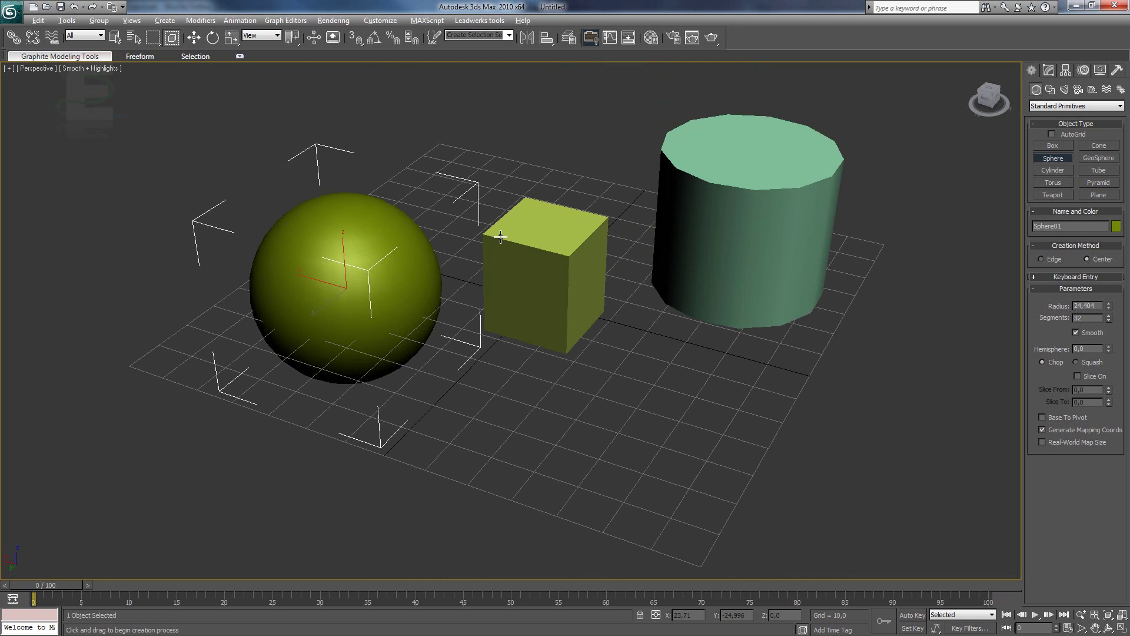
{"action": "middle_click_drag", "start_coordinate": [501, 237], "coordinate": [520, 277], "text": "alt"}
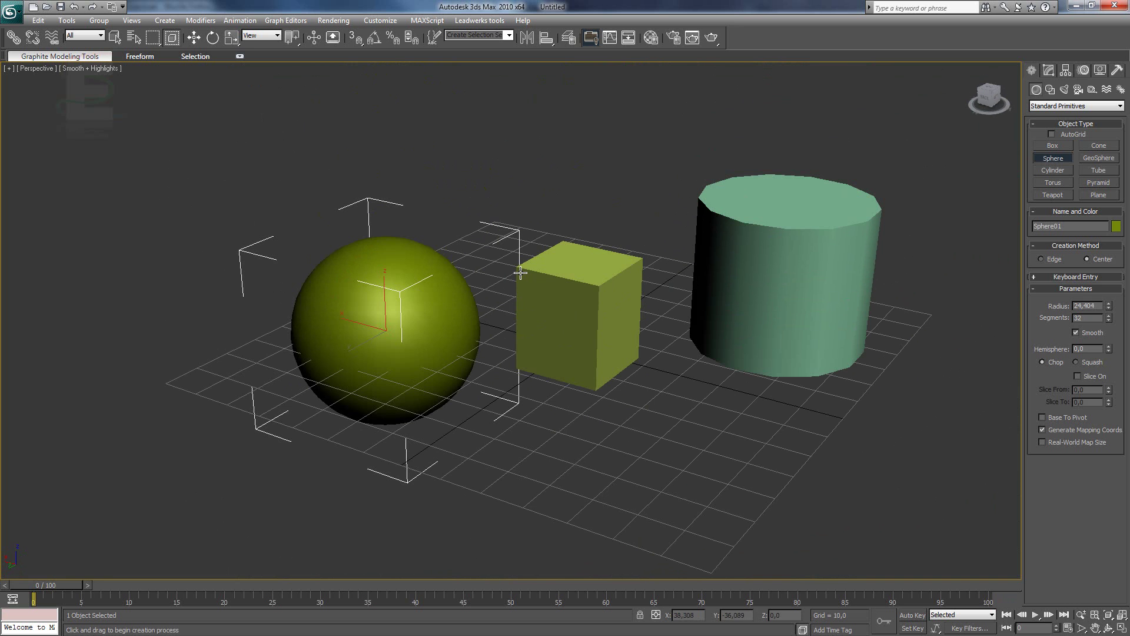
{"action": "middle_click_drag", "start_coordinate": [590, 243], "coordinate": [621, 240]}
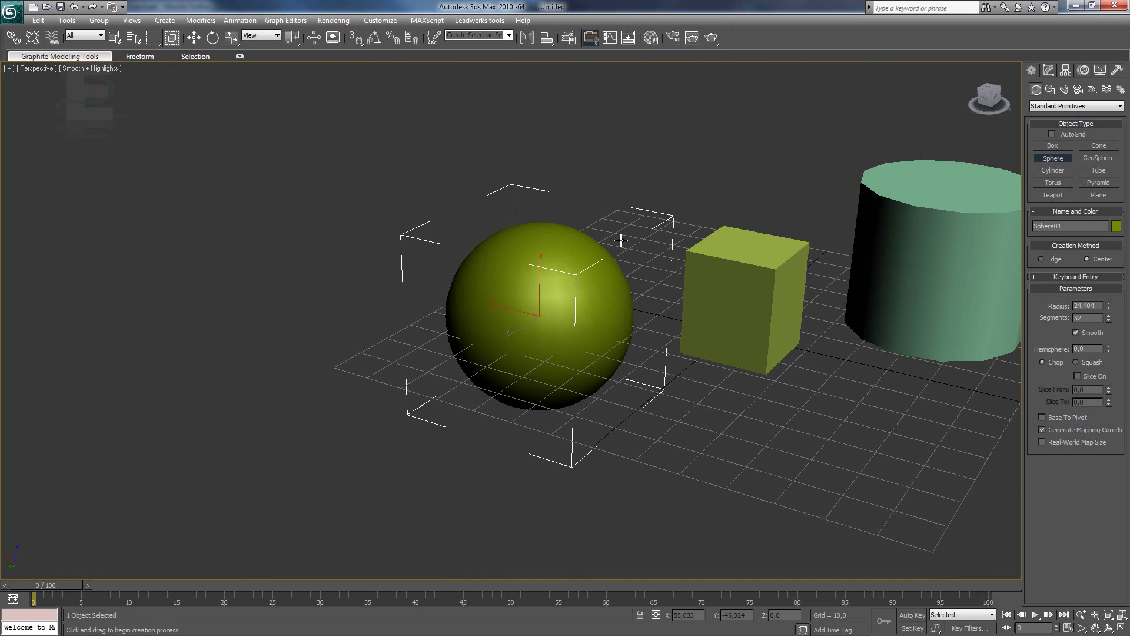
- Select the cylinder with Select and Move, frame it, and orbit to view it from above and the side
{"action": "left_click", "coordinate": [898, 247]}
{"action": "left_click", "coordinate": [195, 39]}
{"action": "left_click", "coordinate": [817, 201]}
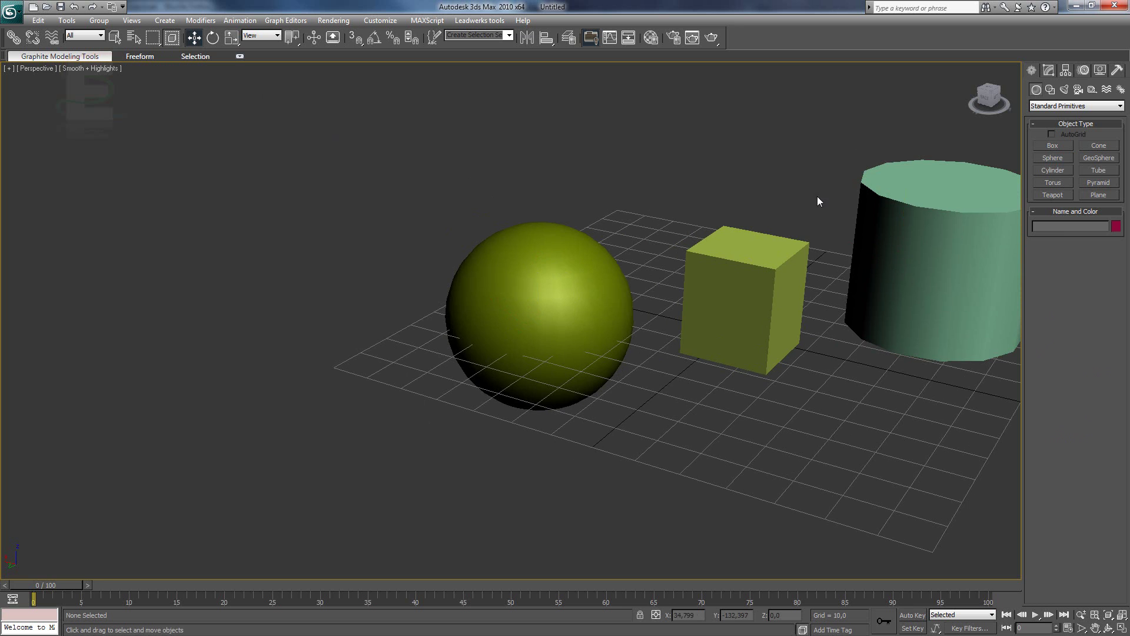
{"action": "left_click", "coordinate": [891, 233]}
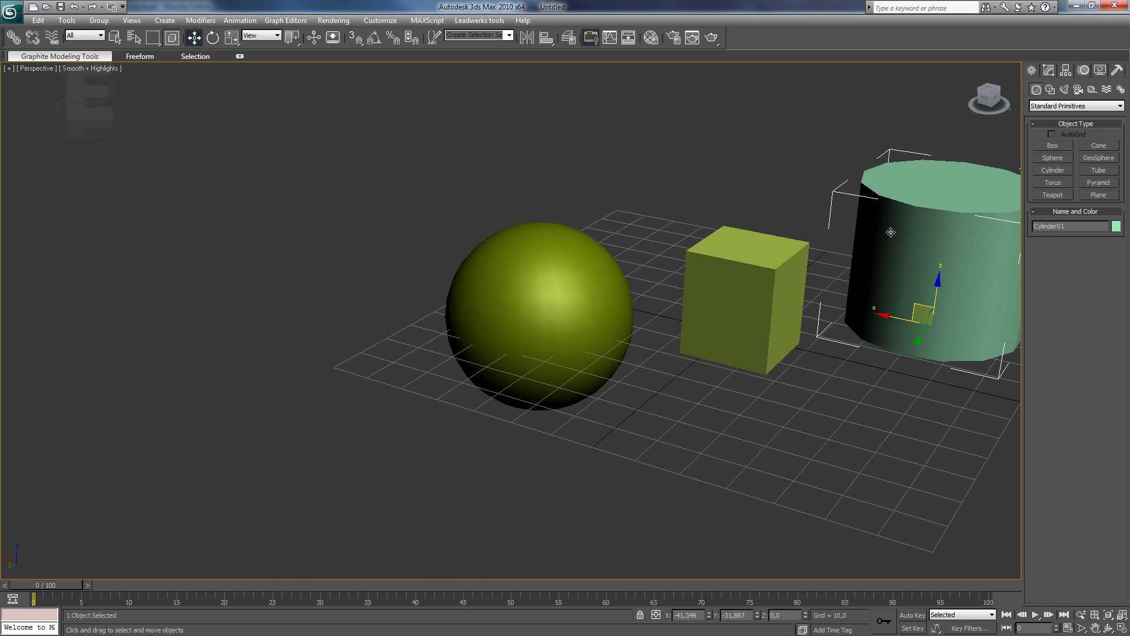
{"action": "key", "text": "z"}
{"action": "middle_click_drag", "start_coordinate": [739, 303], "coordinate": [790, 331], "text": "alt"}
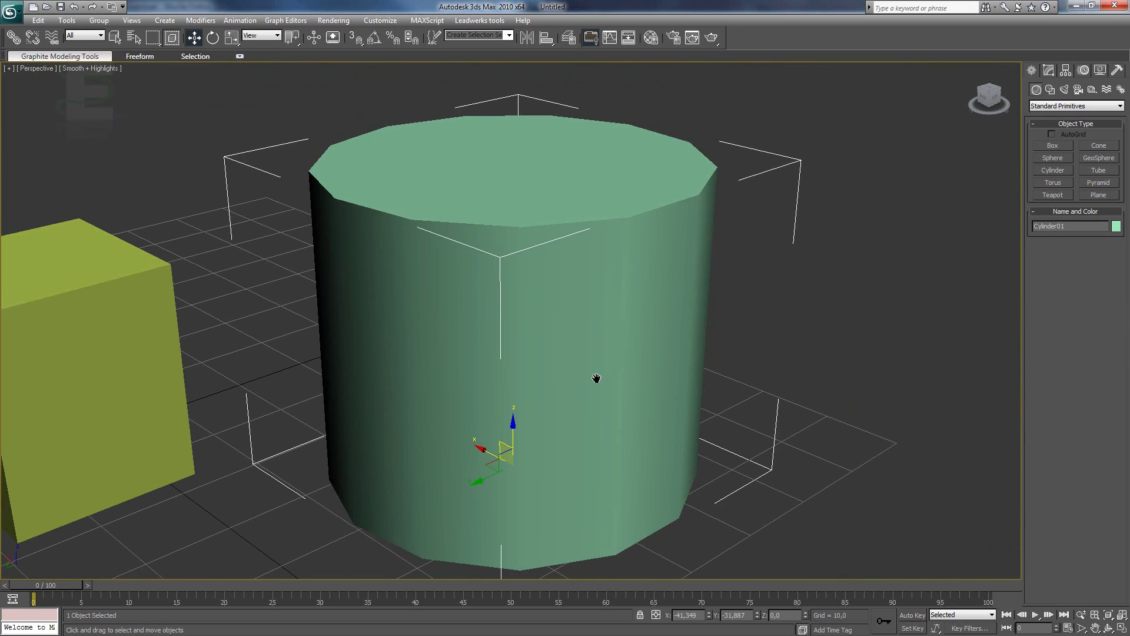
{"action": "middle_click_drag", "start_coordinate": [598, 379], "coordinate": [665, 383]}
- Zoom to extents, box-select the sphere, box and cylinder, and delete them
{"action": "key", "text": "ctrl+shift+z"}
{"action": "left_click_drag", "start_coordinate": [219, 208], "coordinate": [783, 474]}
{"action": "key", "text": "Delete"}
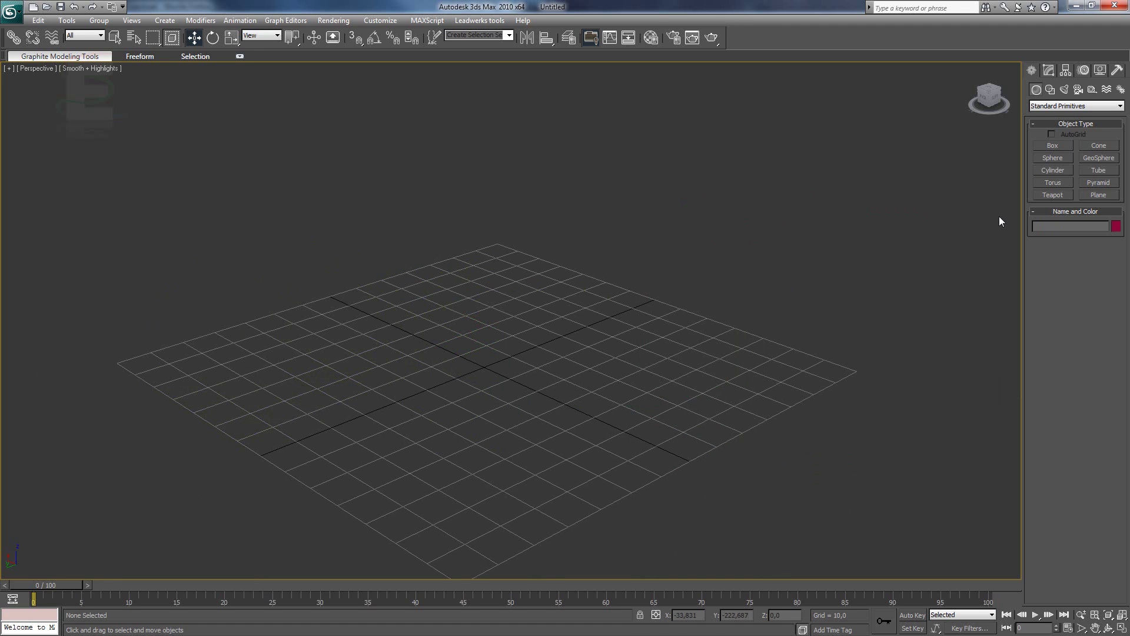
- Draw a 13-sided cylinder, radius 13,325 and height 21,697, at the grid centre with edged faces shown
{"action": "left_click", "coordinate": [1037, 172]}
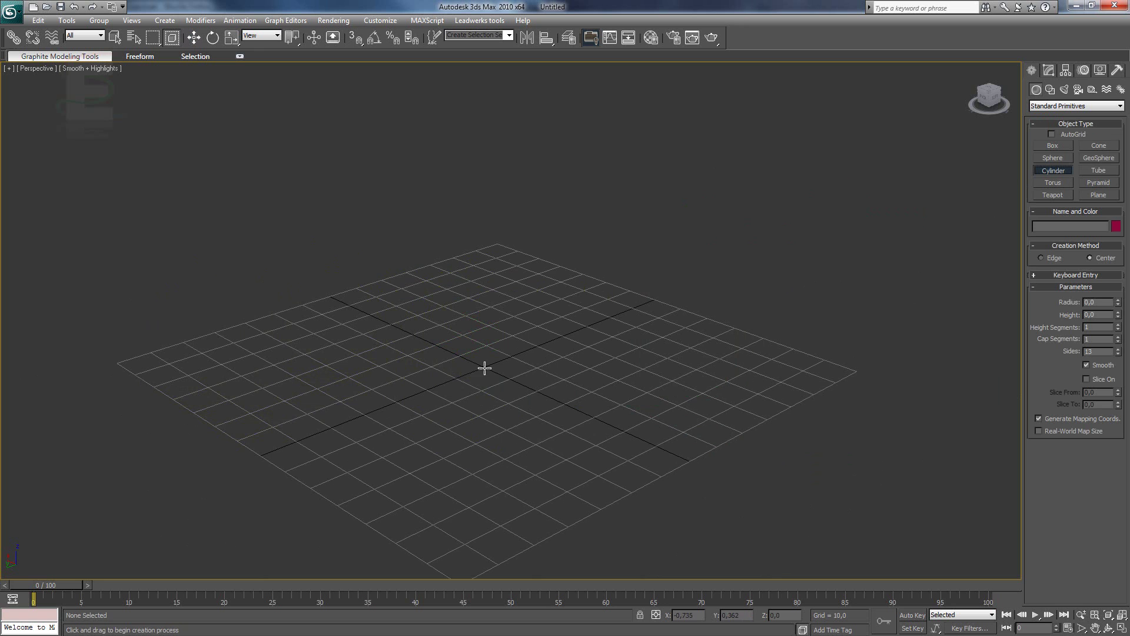
{"action": "left_click_drag", "start_coordinate": [485, 367], "coordinate": [519, 384]}
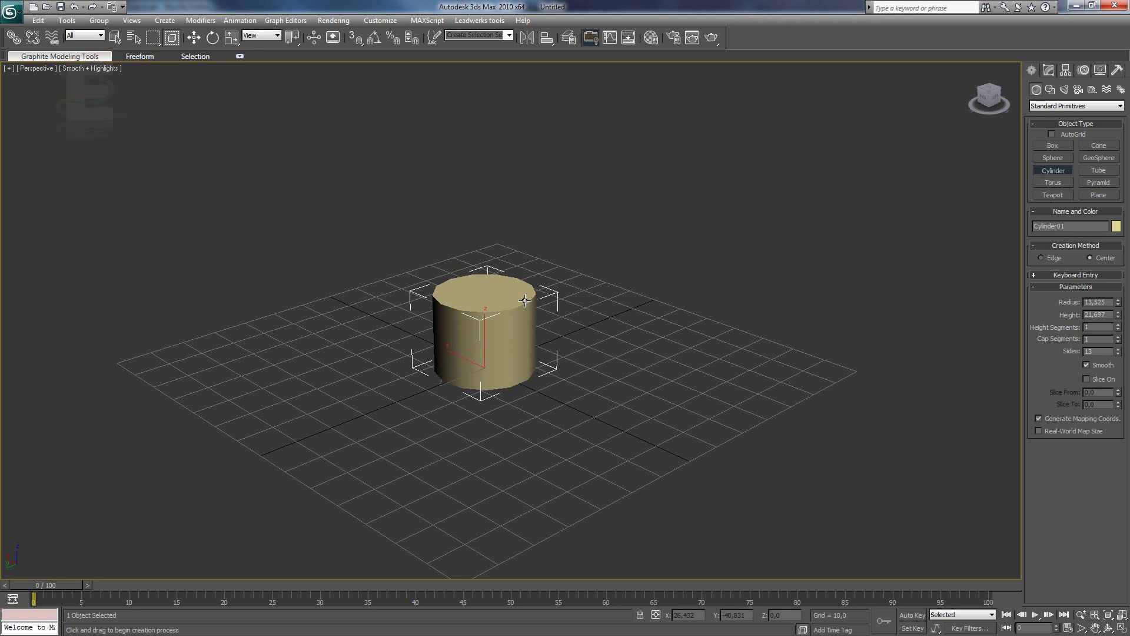
{"action": "key", "text": "F4"}
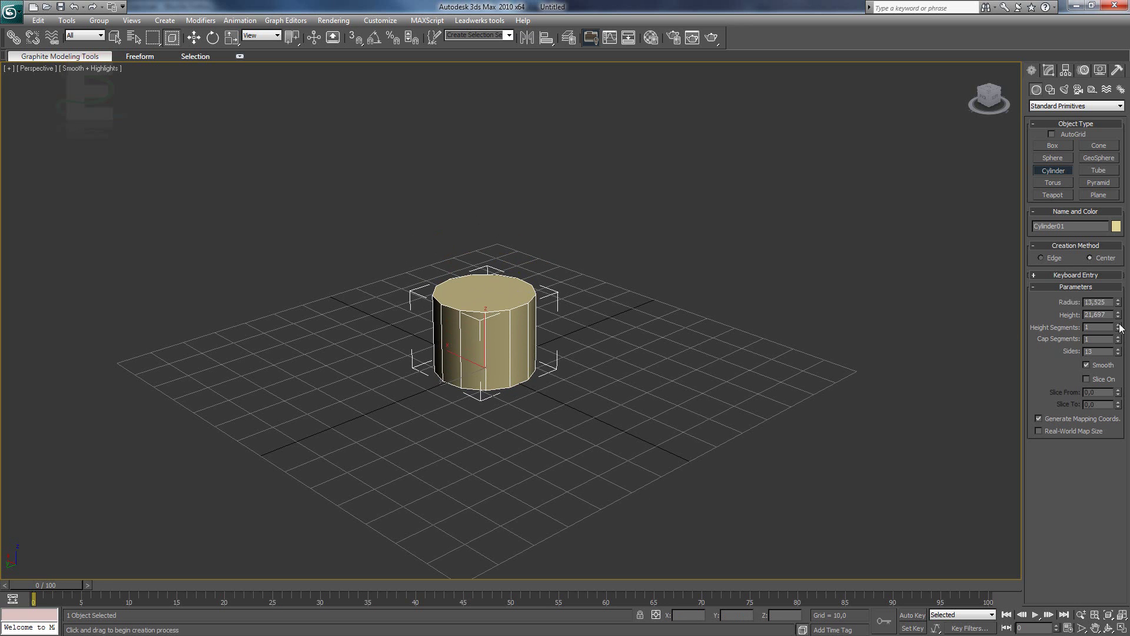
{"action": "left_click", "coordinate": [1118, 325]}
{"action": "left_click", "coordinate": [1118, 325]}
{"action": "left_click", "coordinate": [1118, 325]}
{"action": "left_click", "coordinate": [1118, 325]}
{"action": "middle_click_drag", "start_coordinate": [714, 373], "coordinate": [451, 525], "text": "alt"}
{"action": "scroll", "coordinate": [544, 396], "scroll_direction": "up", "scroll_amount": 5}
{"action": "scroll", "coordinate": [559, 392], "scroll_direction": "down", "scroll_amount": 3}
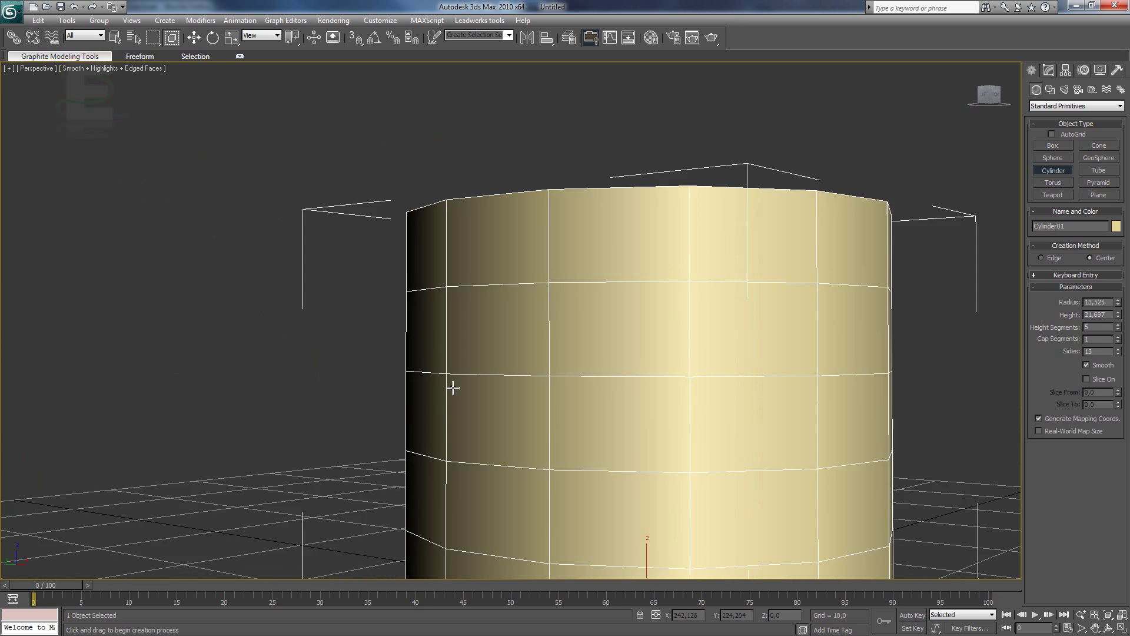
{"action": "scroll", "coordinate": [430, 459], "scroll_direction": "up", "scroll_amount": 3}
{"action": "scroll", "coordinate": [410, 394], "scroll_direction": "down", "scroll_amount": 3}
{"action": "middle_click_drag", "start_coordinate": [410, 395], "coordinate": [580, 422], "text": "alt"}
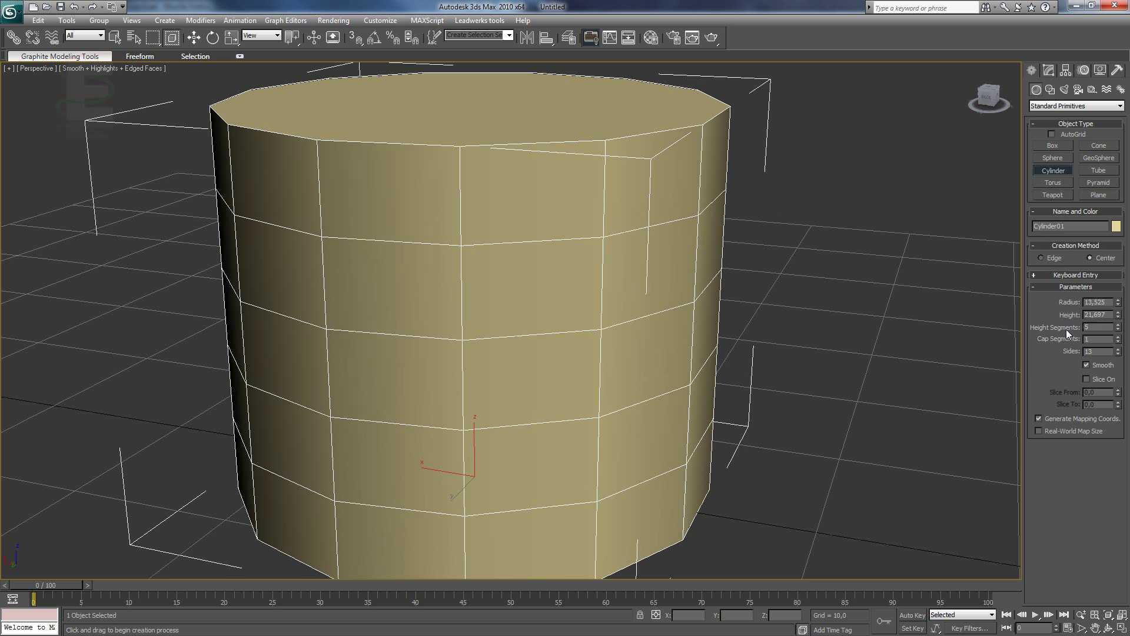
{"action": "left_click", "coordinate": [1118, 329]}
{"action": "left_click", "coordinate": [1118, 329]}
{"action": "left_click", "coordinate": [1118, 329]}
{"action": "left_click", "coordinate": [1118, 329]}
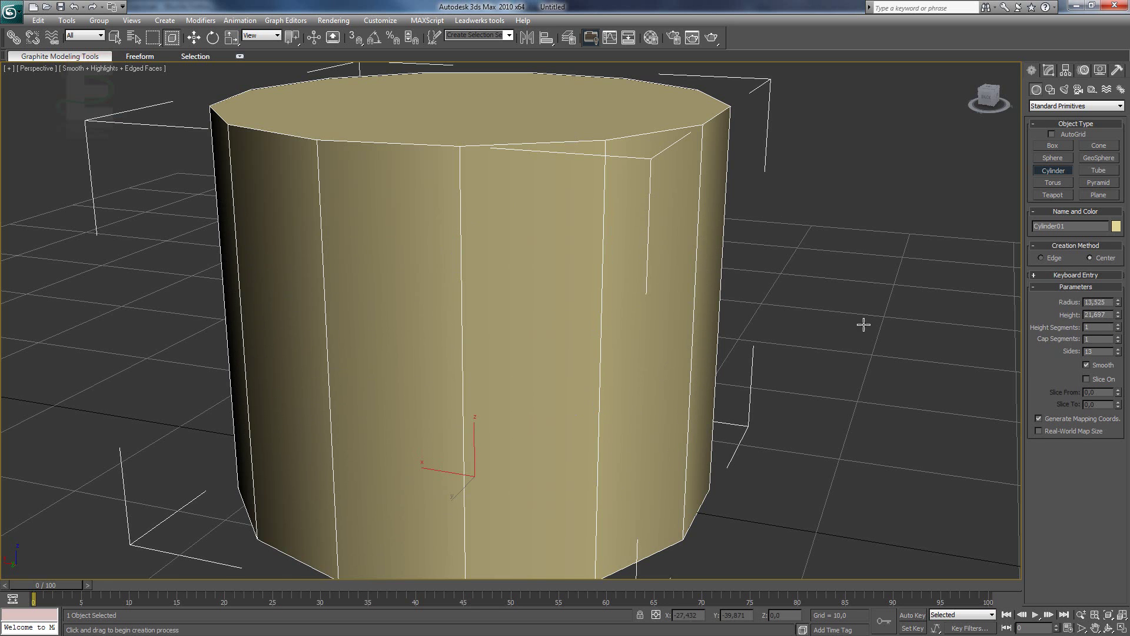
{"action": "middle_click_drag", "start_coordinate": [654, 336], "coordinate": [525, 336], "text": "alt"}
{"action": "scroll", "coordinate": [527, 332], "scroll_direction": "down", "scroll_amount": 4}
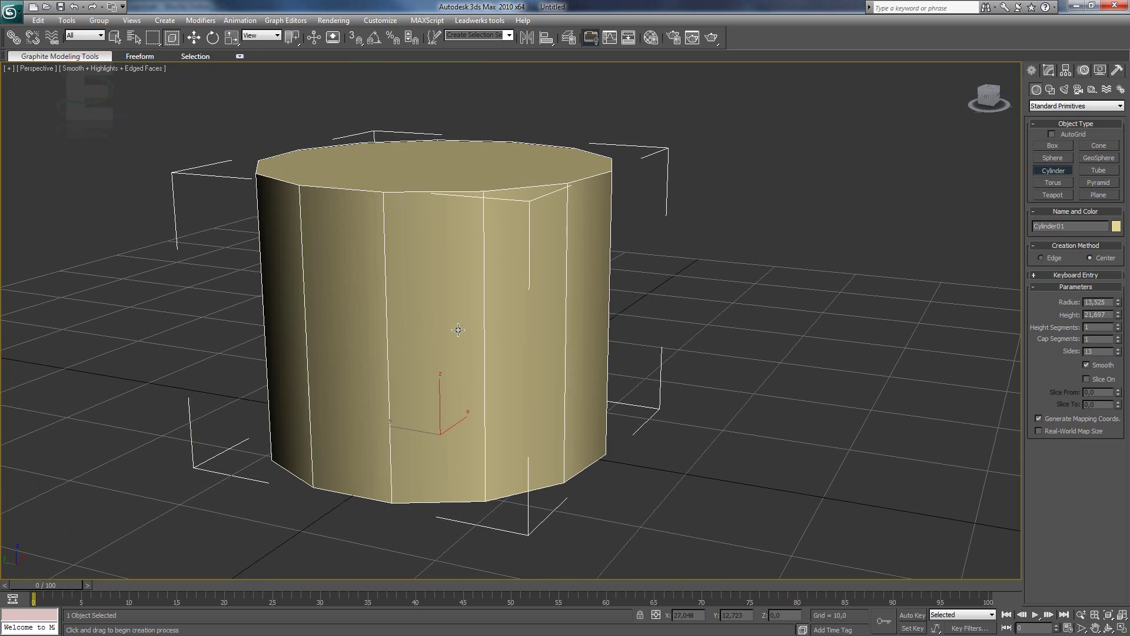
{"action": "key", "text": "F4"}
{"action": "key", "text": "F4"}
{"action": "key", "text": "F4"}
{"action": "key", "text": "F4"}
{"action": "key", "text": "F4"}
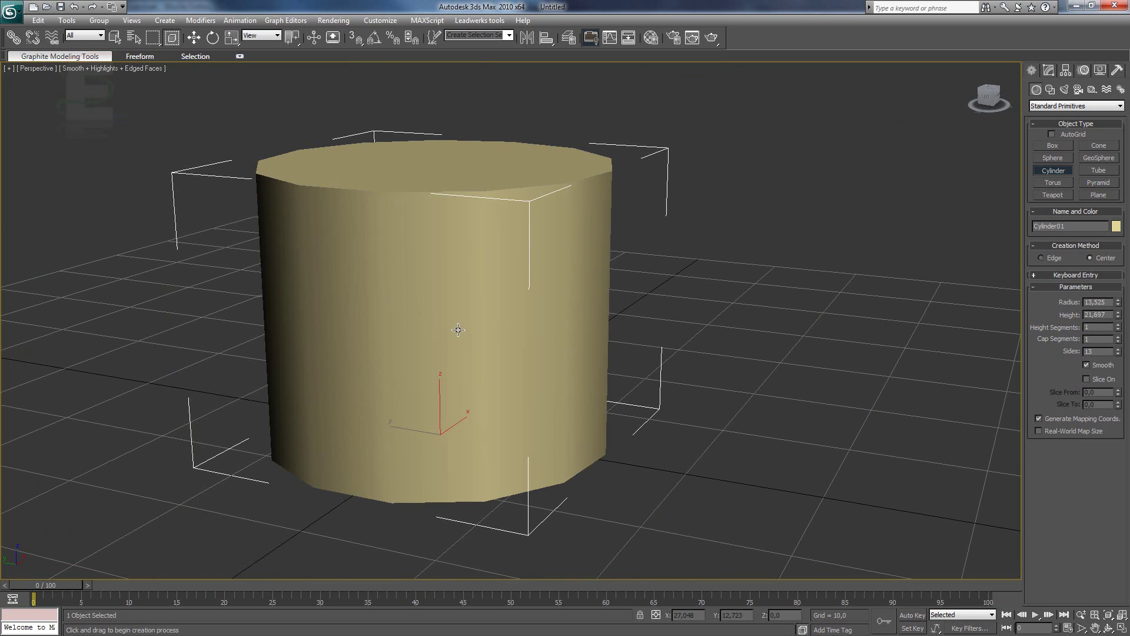
{"action": "key", "text": "F4"}
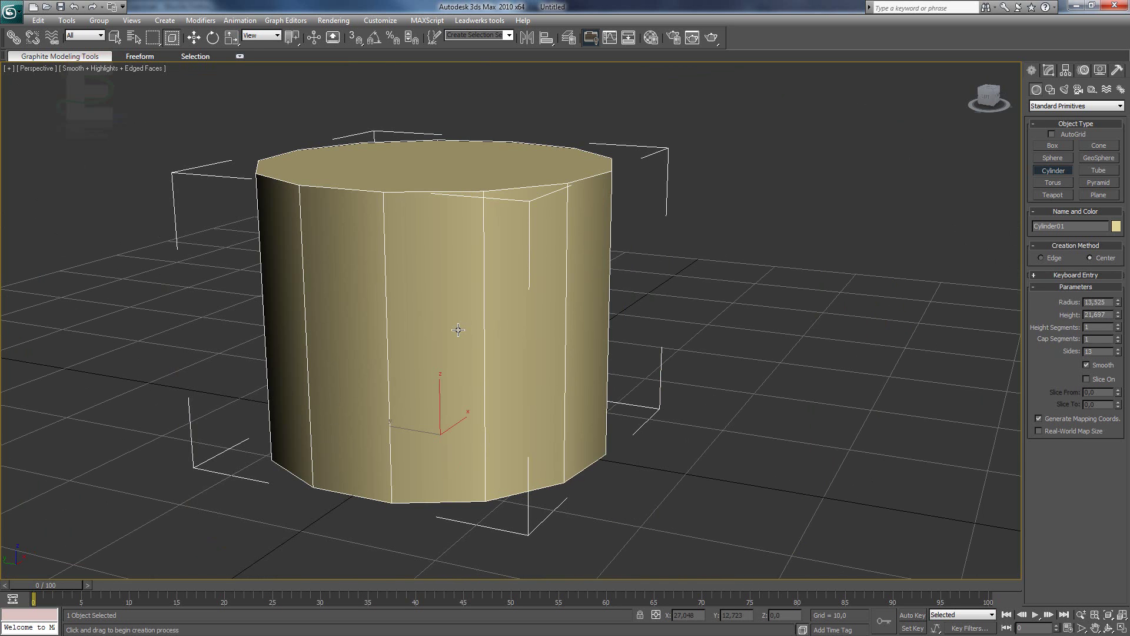
{"action": "key", "text": "F4"}
{"action": "key", "text": "F4"}
- Frame the cylinder and try rotating it freely, cancelling each attempt so it stays upright
{"action": "key", "text": "z"}
{"action": "scroll", "coordinate": [344, 265], "scroll_direction": "down", "scroll_amount": 5}
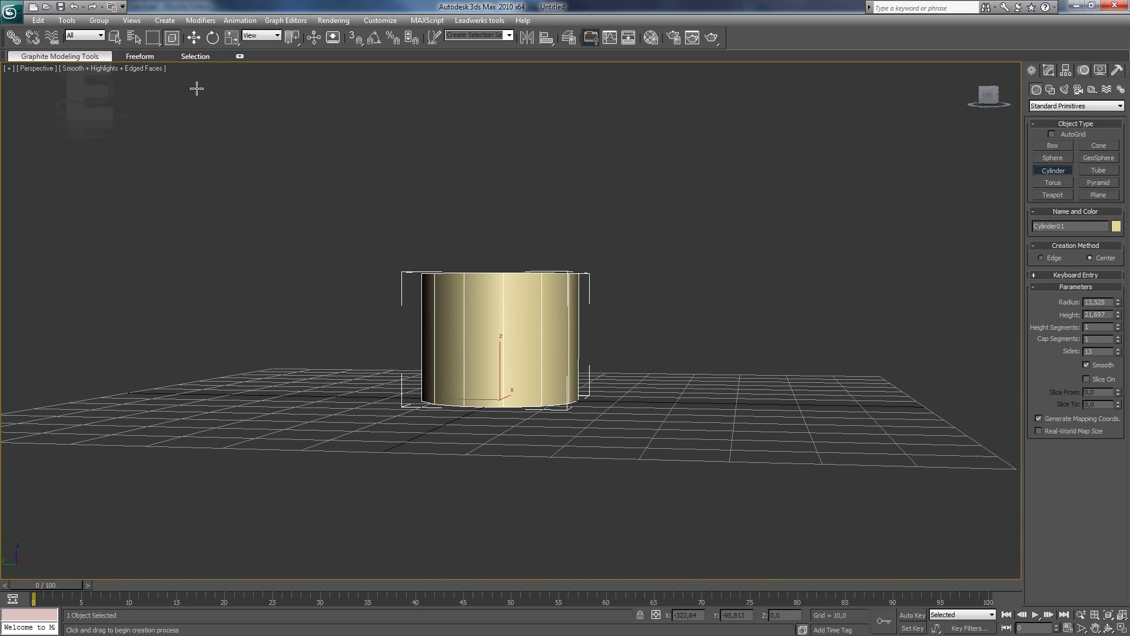
{"action": "left_click", "coordinate": [215, 44]}
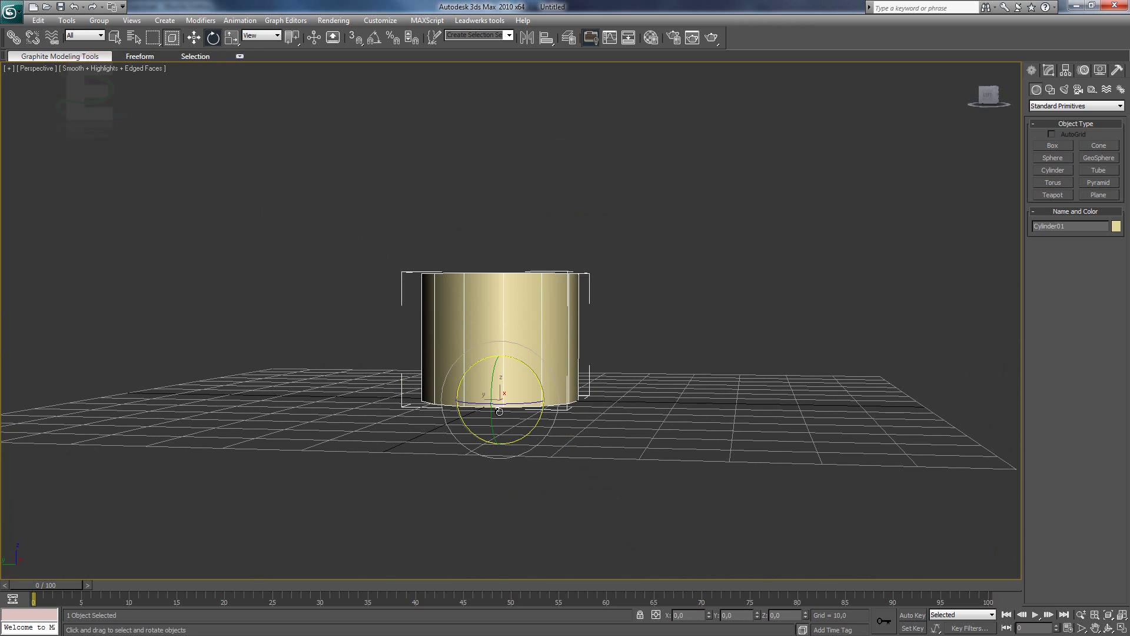
{"action": "middle_click_drag", "start_coordinate": [500, 411], "coordinate": [495, 449], "text": "alt"}
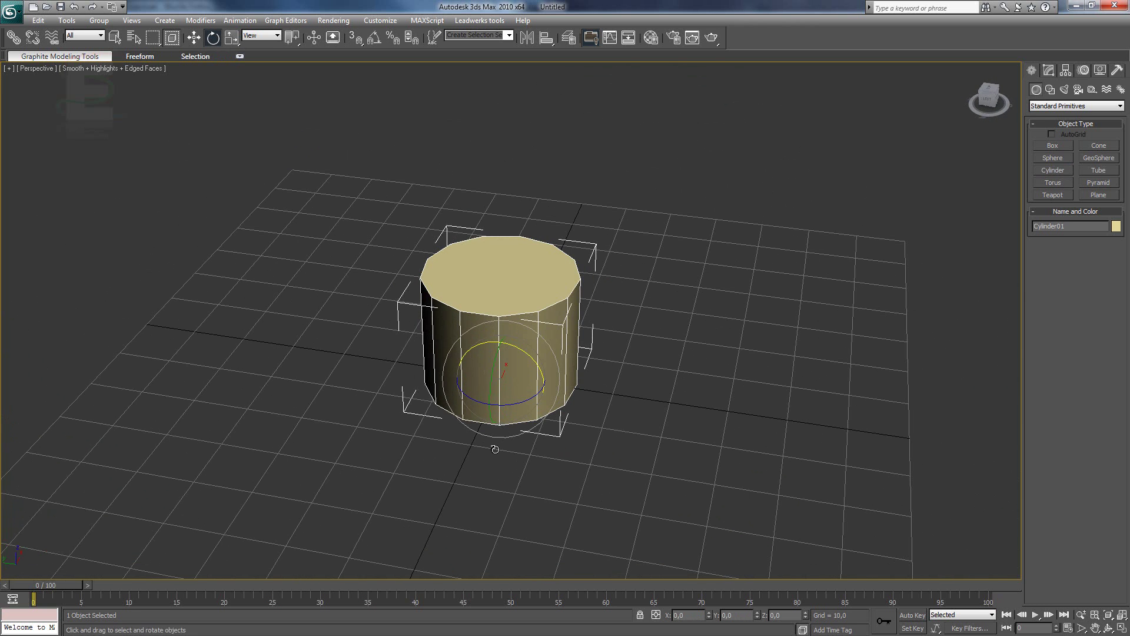
{"action": "mouse_move", "coordinate": [508, 386]}
{"action": "left_mouse_down"}
{"action": "mouse_move", "coordinate": [456, 350]}
{"action": "mouse_move", "coordinate": [509, 374]}
{"action": "left_mouse_up"}
{"action": "right_click", "coordinate": [510, 374]}
{"action": "middle_click_drag", "start_coordinate": [642, 443], "coordinate": [576, 401], "text": "alt"}
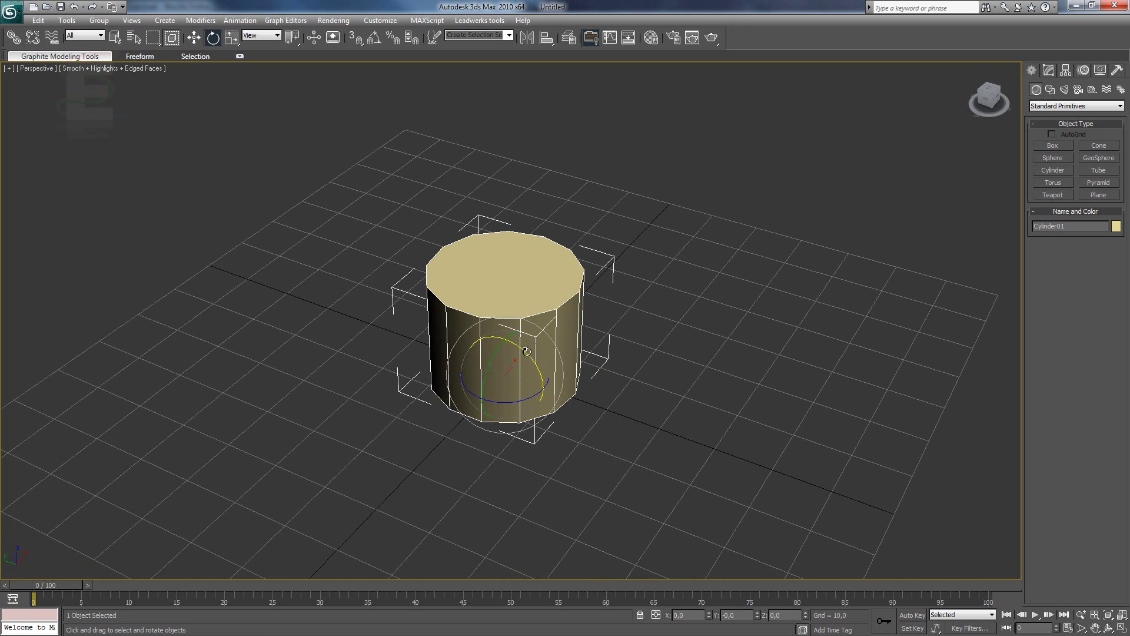
{"action": "middle_click_drag", "start_coordinate": [548, 417], "coordinate": [532, 371], "text": "alt"}
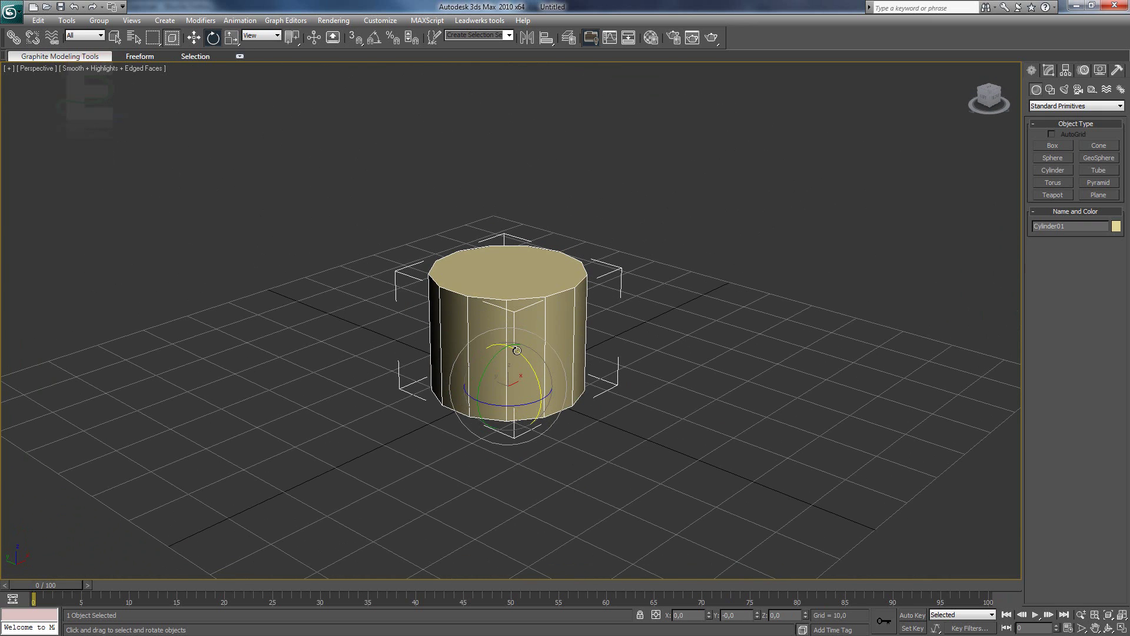
{"action": "left_click_drag", "start_coordinate": [517, 351], "coordinate": [612, 432]}
{"action": "right_click", "coordinate": [552, 400]}
- Set the cylinder's X rotation to exactly 90 in the status bar and return to Select and Move
{"action": "scroll", "coordinate": [533, 394], "scroll_direction": "up", "scroll_amount": 3}
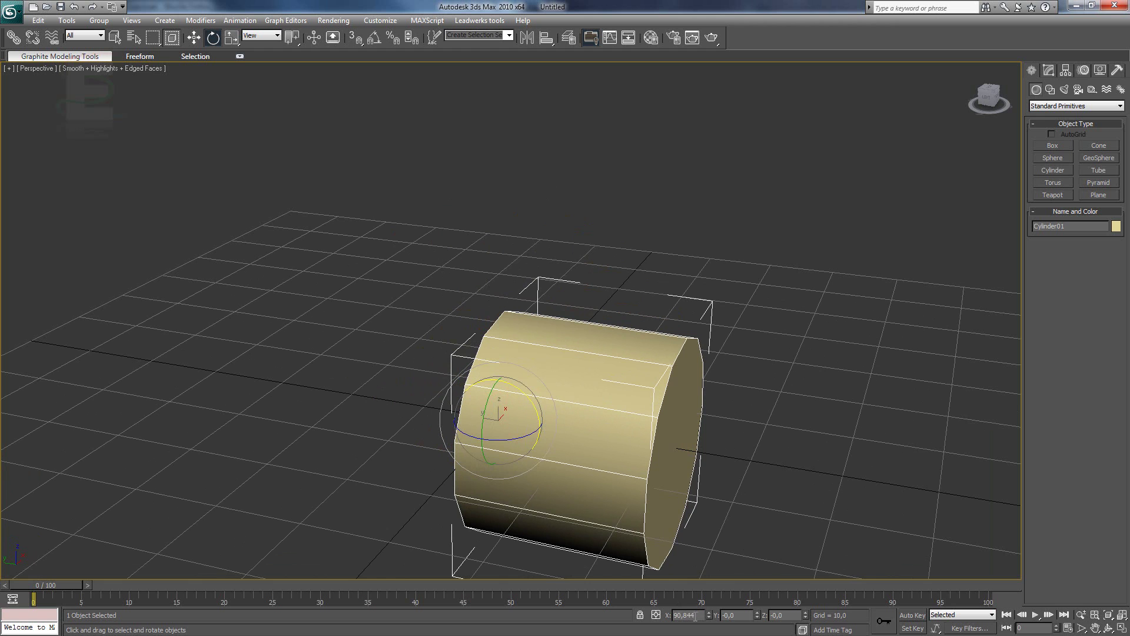
{"action": "left_click_drag", "start_coordinate": [695, 616], "coordinate": [675, 614]}
{"action": "key", "text": "BackSpace"}
{"action": "key", "text": "Return"}
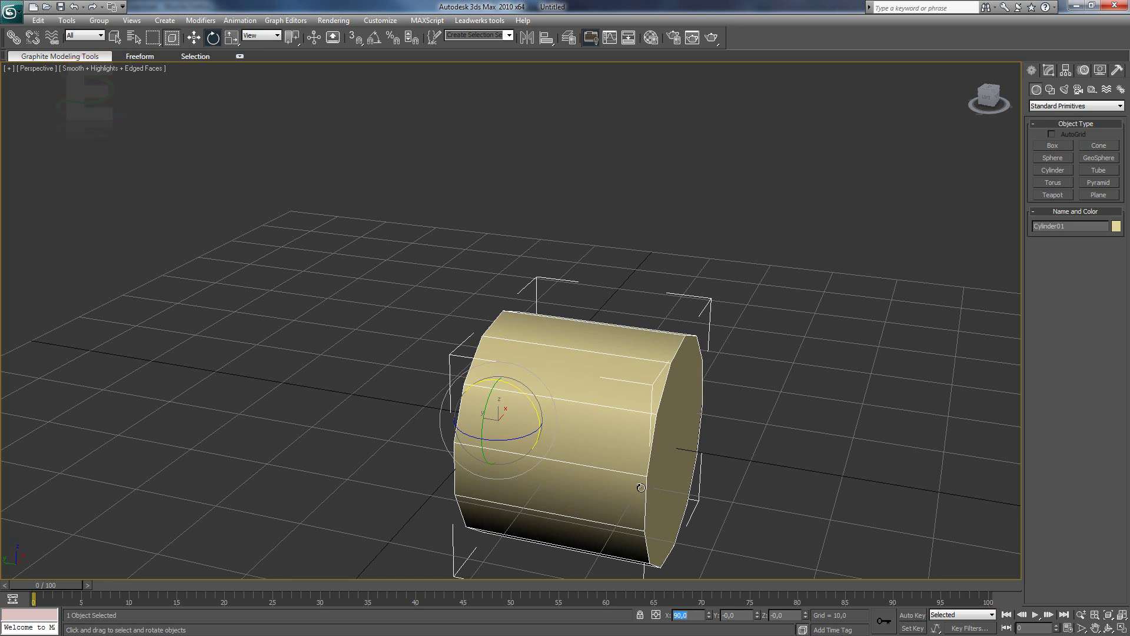
{"action": "middle_click_drag", "start_coordinate": [716, 448], "coordinate": [737, 421], "text": "alt"}
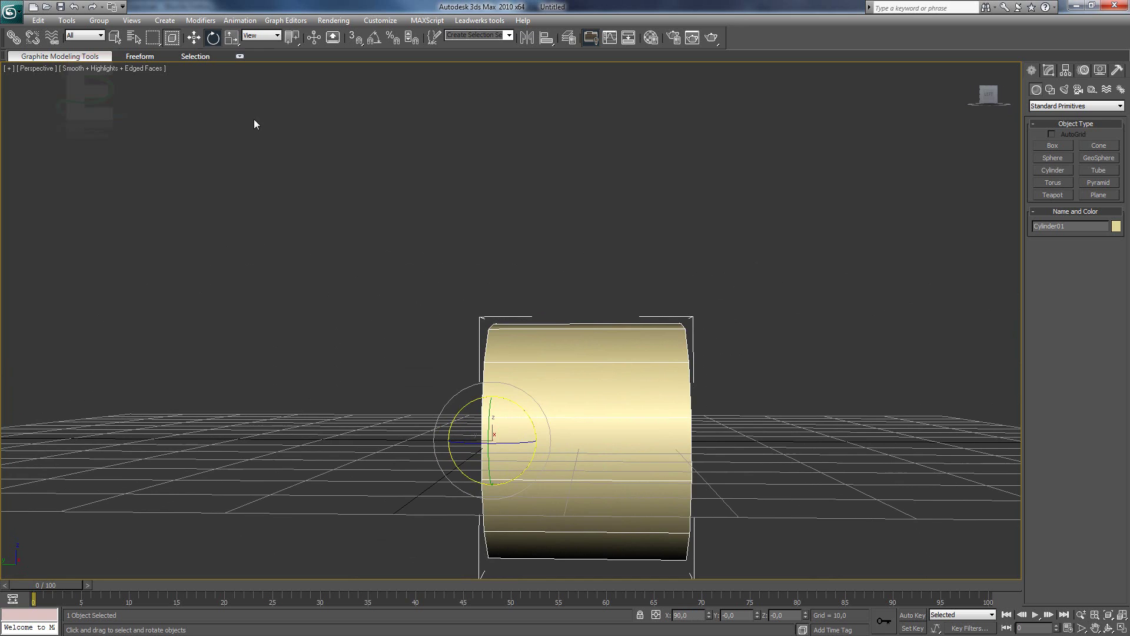
{"action": "left_click", "coordinate": [197, 40]}
{"action": "middle_click_drag", "start_coordinate": [262, 269], "coordinate": [257, 303], "text": "alt"}
{"action": "mouse_move", "coordinate": [517, 351]}
{"action": "middle_mouse_down", "text": "alt"}
{"action": "mouse_move", "coordinate": [612, 345]}
{"action": "mouse_move", "coordinate": [519, 341]}
{"action": "middle_mouse_up", "text": "alt"}
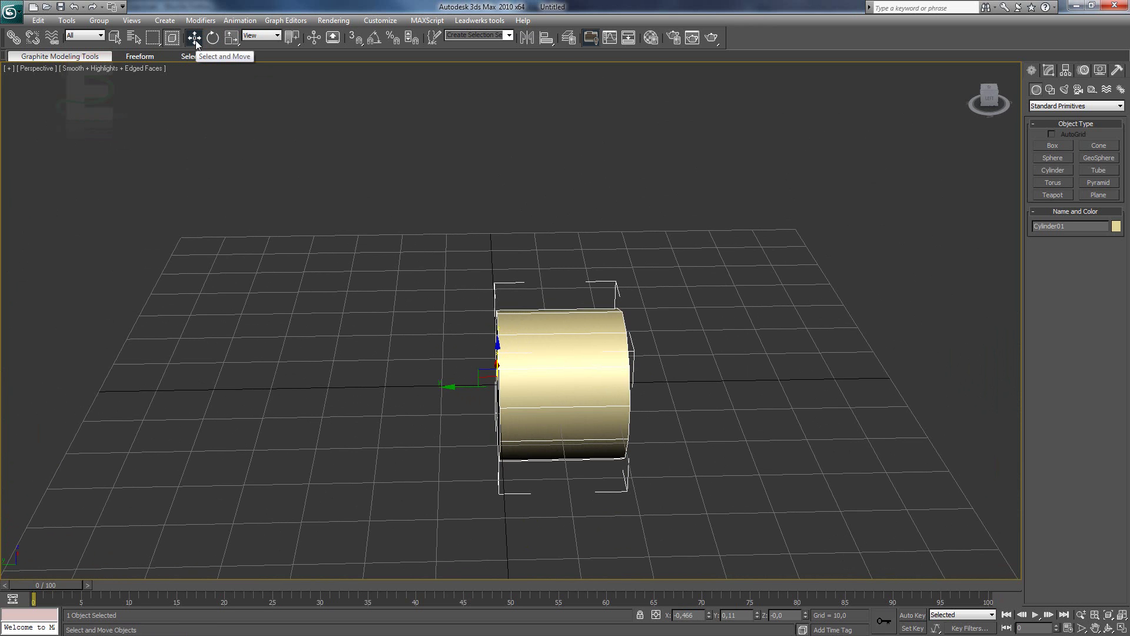
- Move the lying cylinder up to Y 47,025, Z 27,721 and centre it in the view
{"action": "middle_click_drag", "start_coordinate": [199, 116], "coordinate": [227, 171], "text": "alt"}
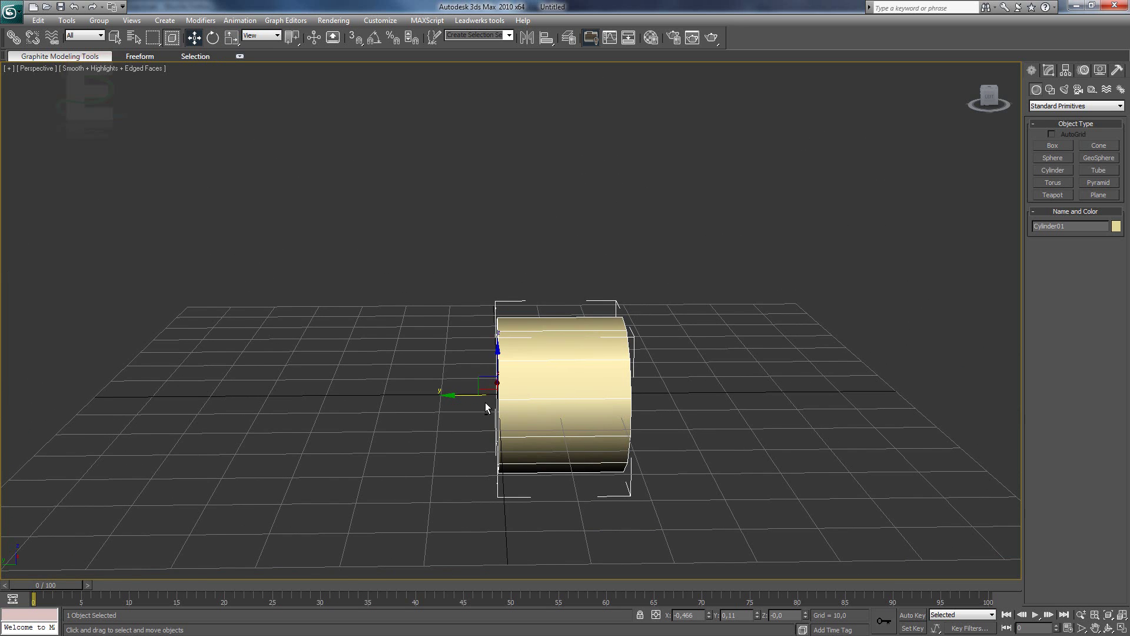
{"action": "mouse_move", "coordinate": [485, 401]}
{"action": "middle_mouse_down", "text": "alt"}
{"action": "mouse_move", "coordinate": [519, 419]}
{"action": "mouse_move", "coordinate": [517, 435]}
{"action": "mouse_move", "coordinate": [491, 406]}
{"action": "middle_mouse_up", "text": "alt"}
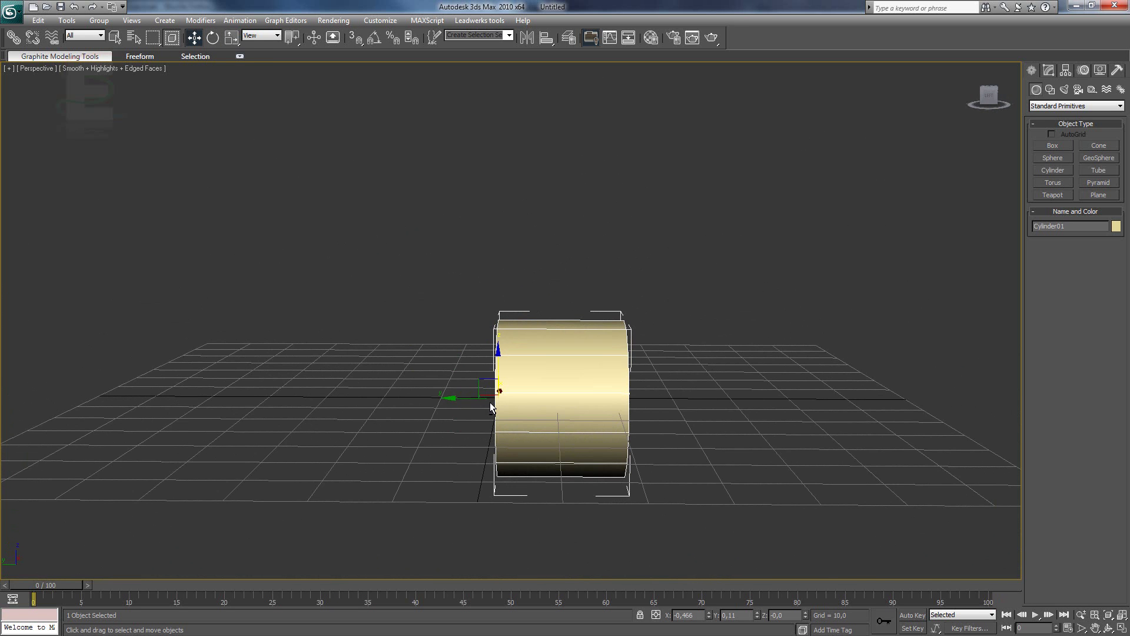
{"action": "left_click_drag", "start_coordinate": [490, 406], "coordinate": [97, 216]}
{"action": "middle_click_drag", "start_coordinate": [308, 341], "coordinate": [356, 399]}
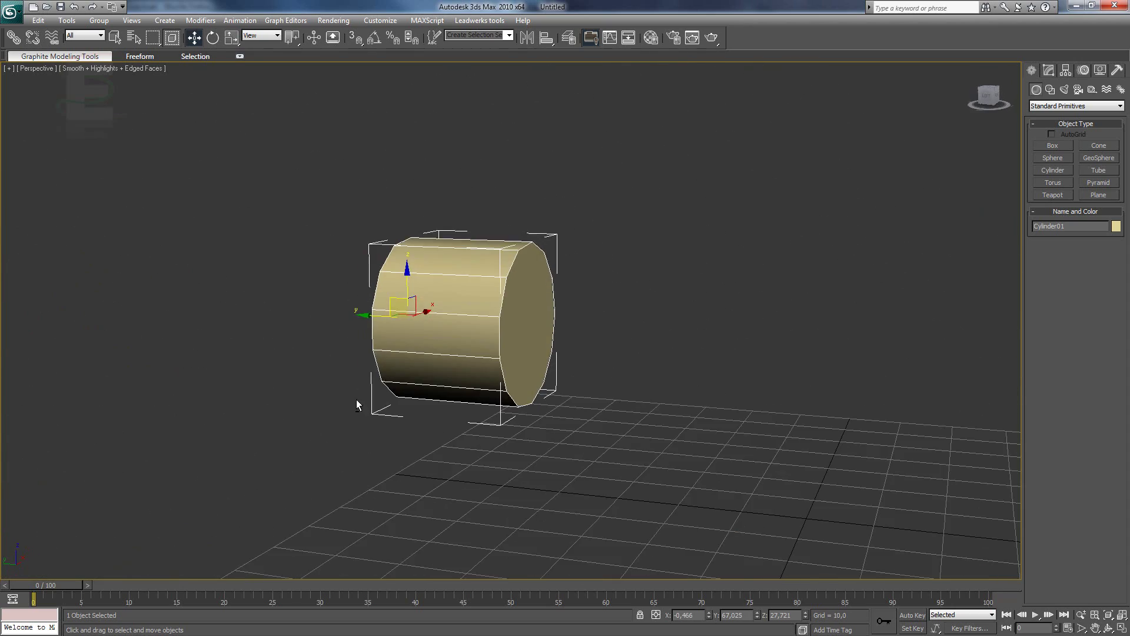
- Convert Cylinder01 to Editable Poly from its right-click Convert To menu
{"action": "right_click", "coordinate": [467, 300]}
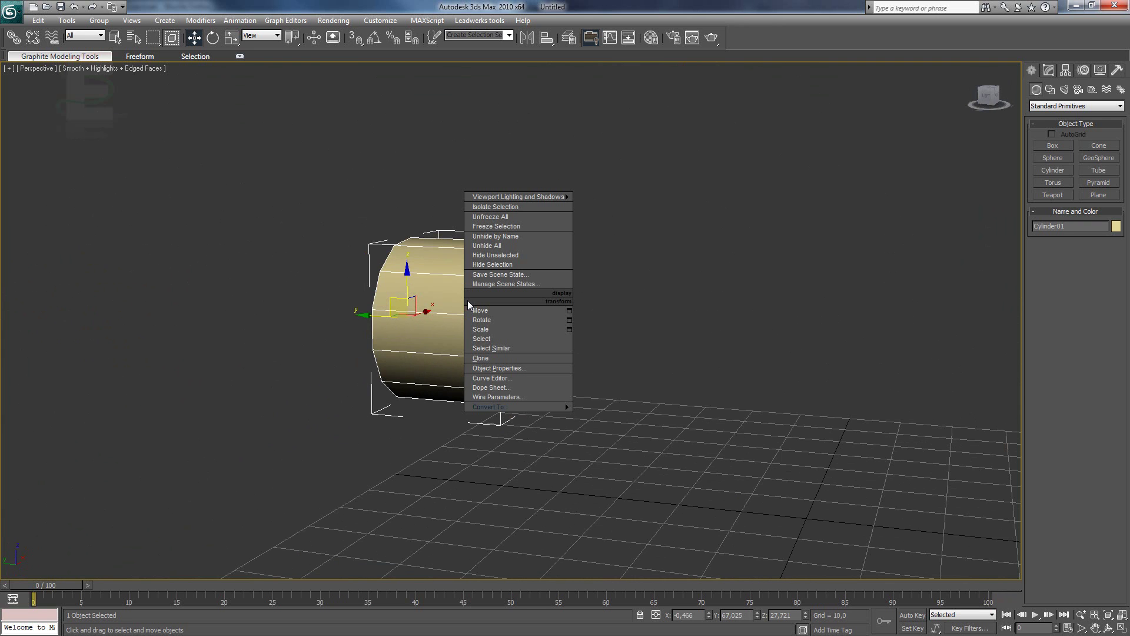
{"action": "mouse_move", "coordinate": [531, 406]}
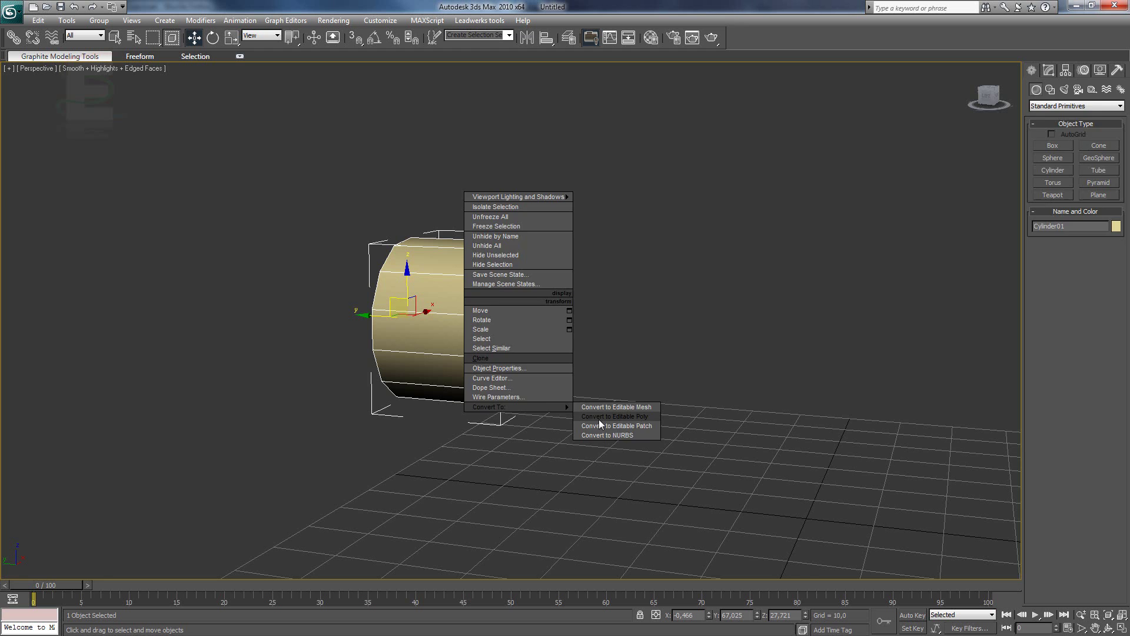
{"action": "left_click", "coordinate": [598, 419]}
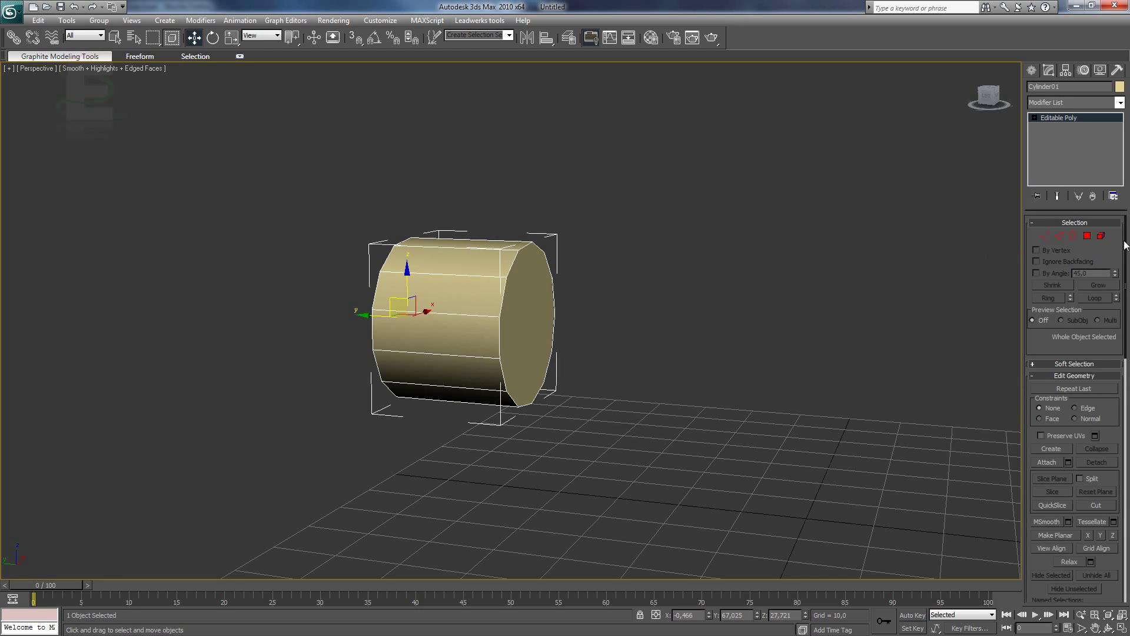
{"action": "left_click_drag", "start_coordinate": [1126, 246], "coordinate": [1125, 282]}
- Select the cylinder's end cap polygon in Polygon sub-object mode
{"action": "left_click", "coordinate": [1087, 237]}
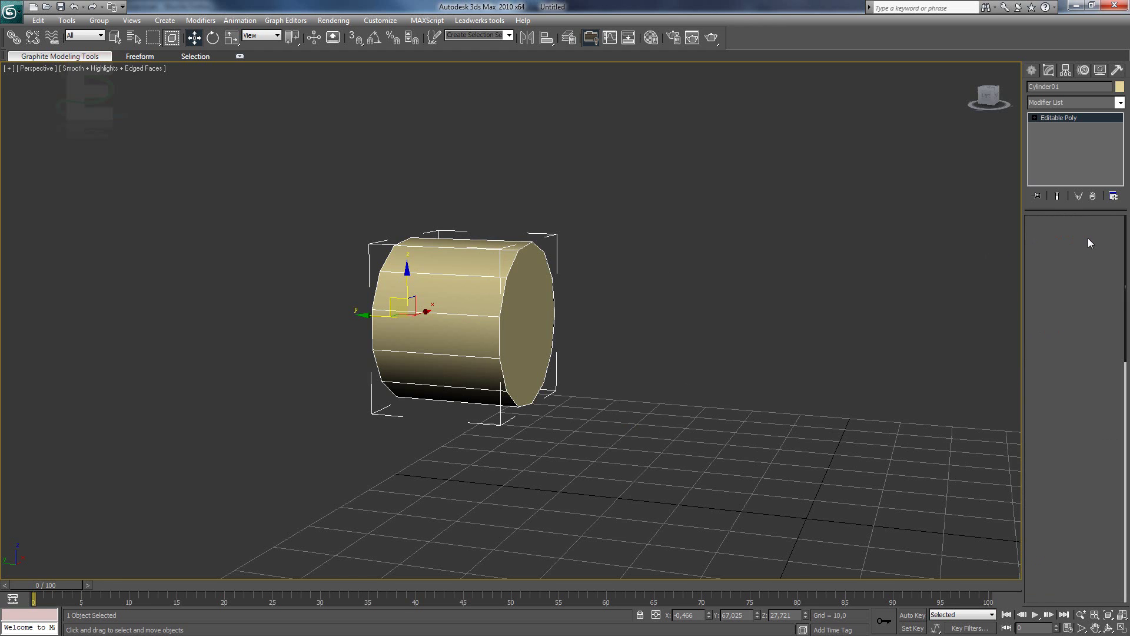
{"action": "left_click", "coordinate": [532, 310]}
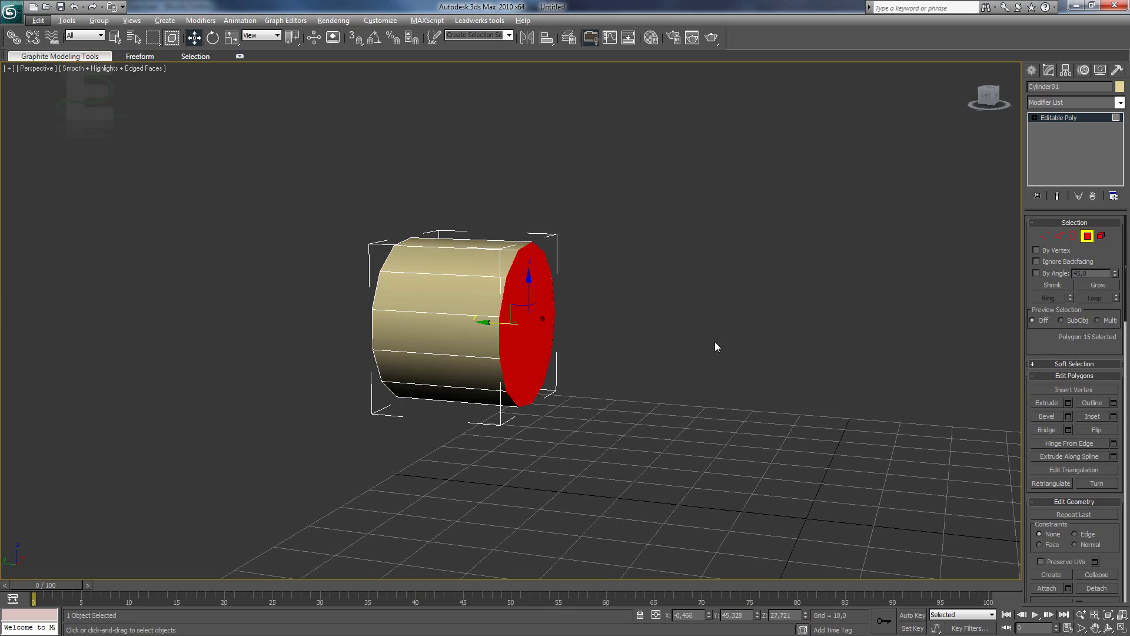
{"action": "mouse_move", "coordinate": [715, 343]}
{"action": "middle_mouse_down", "text": "alt"}
{"action": "mouse_move", "coordinate": [601, 369]}
{"action": "mouse_move", "coordinate": [581, 425]}
{"action": "mouse_move", "coordinate": [618, 352]}
{"action": "mouse_move", "coordinate": [678, 340]}
{"action": "mouse_move", "coordinate": [532, 377]}
{"action": "mouse_move", "coordinate": [547, 398]}
{"action": "mouse_move", "coordinate": [605, 361]}
{"action": "mouse_move", "coordinate": [701, 340]}
{"action": "middle_mouse_up", "text": "alt"}
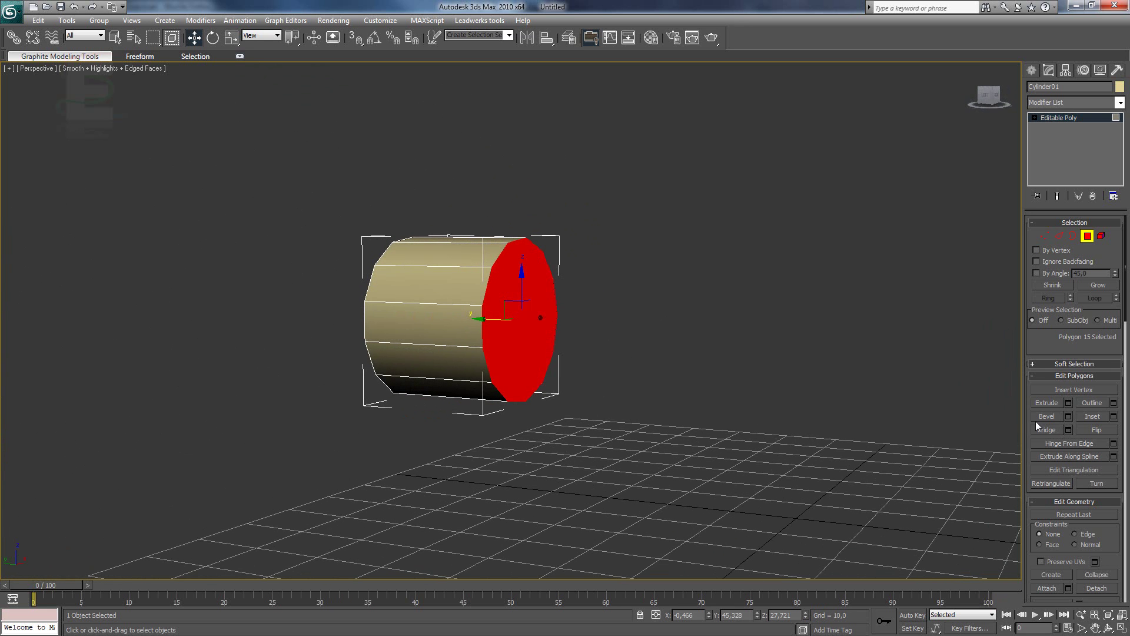
- Bevel the end cap with height 19,173 and outline -5,483
{"action": "left_click", "coordinate": [1068, 416]}
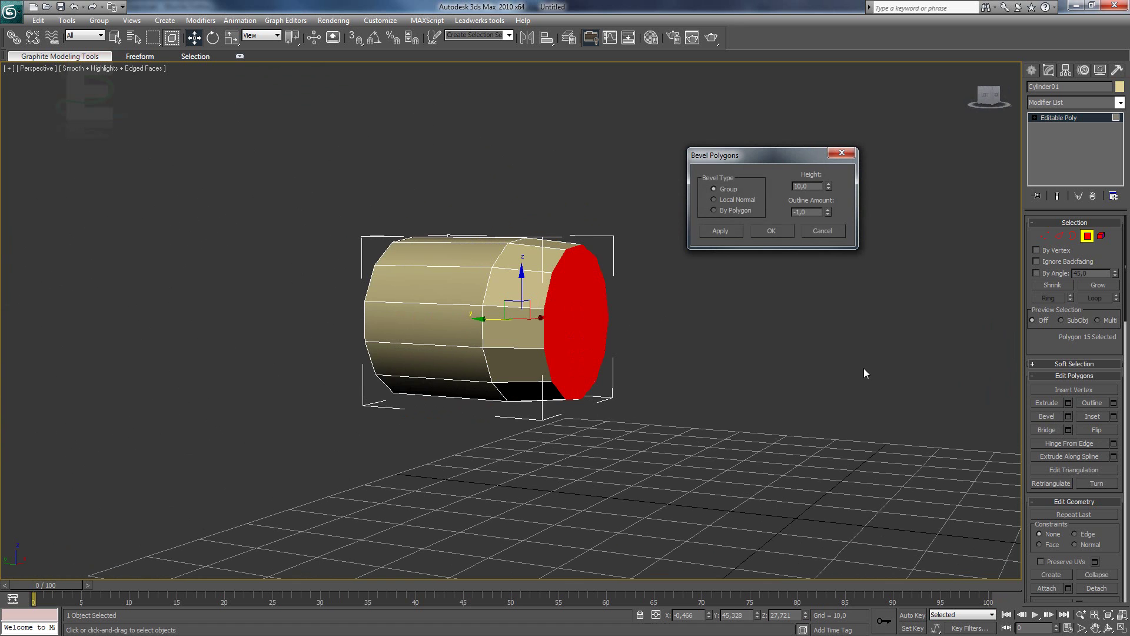
{"action": "left_click_drag", "start_coordinate": [829, 186], "coordinate": [802, 402]}
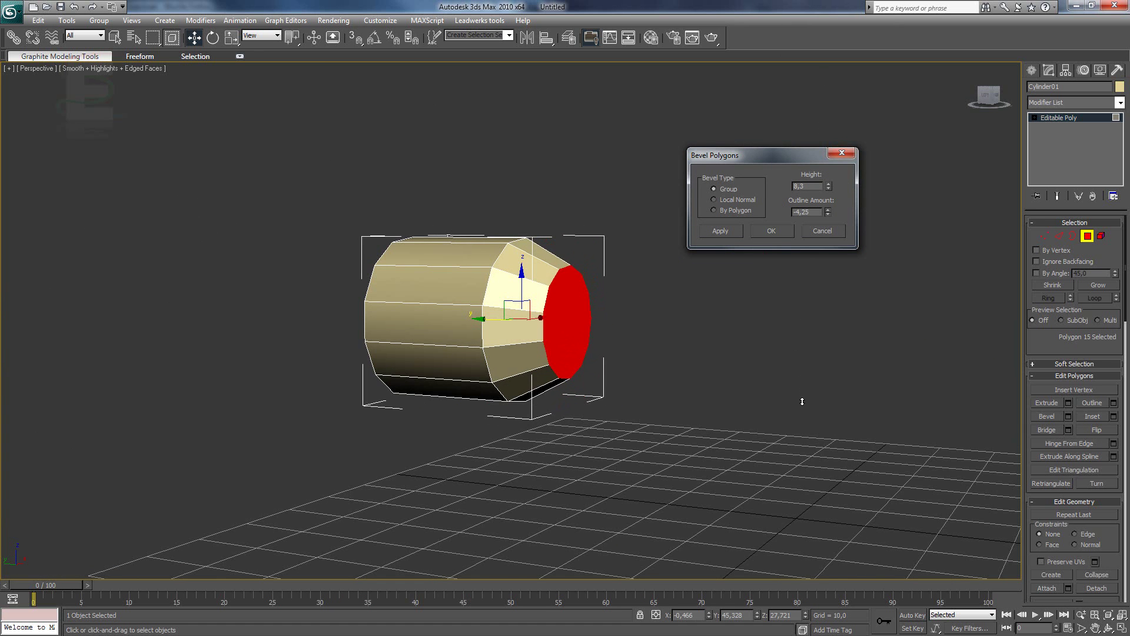
{"action": "middle_click_drag", "start_coordinate": [783, 405], "coordinate": [817, 409], "text": "alt"}
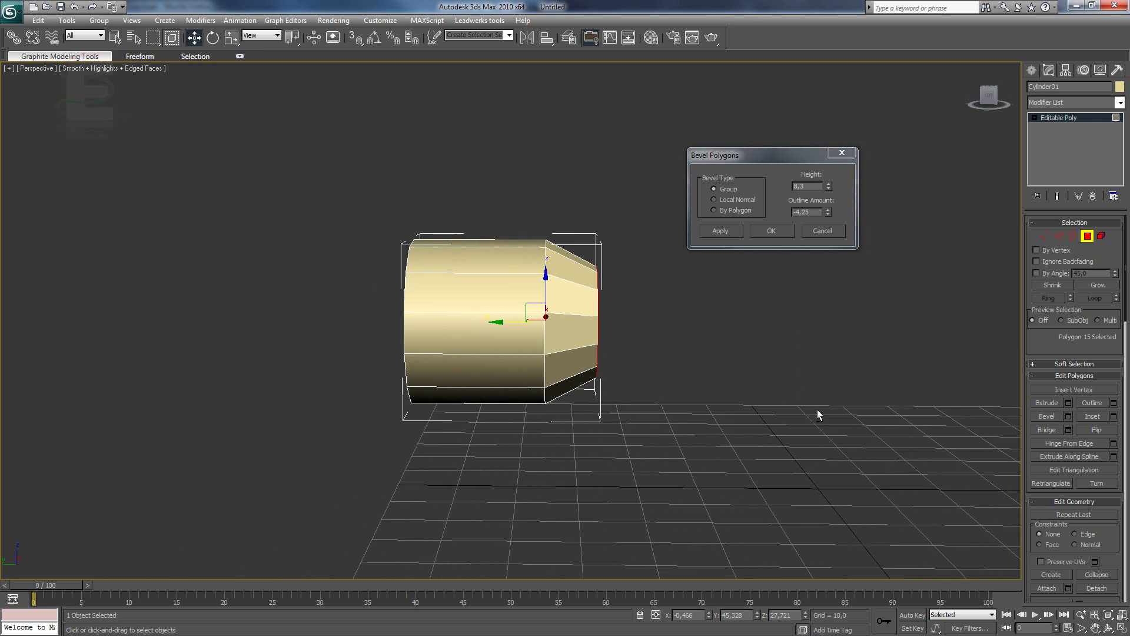
{"action": "left_click_drag", "start_coordinate": [828, 186], "coordinate": [831, 129]}
{"action": "left_click_drag", "start_coordinate": [828, 212], "coordinate": [827, 225]}
{"action": "middle_click_drag", "start_coordinate": [758, 340], "coordinate": [716, 319], "text": "alt"}
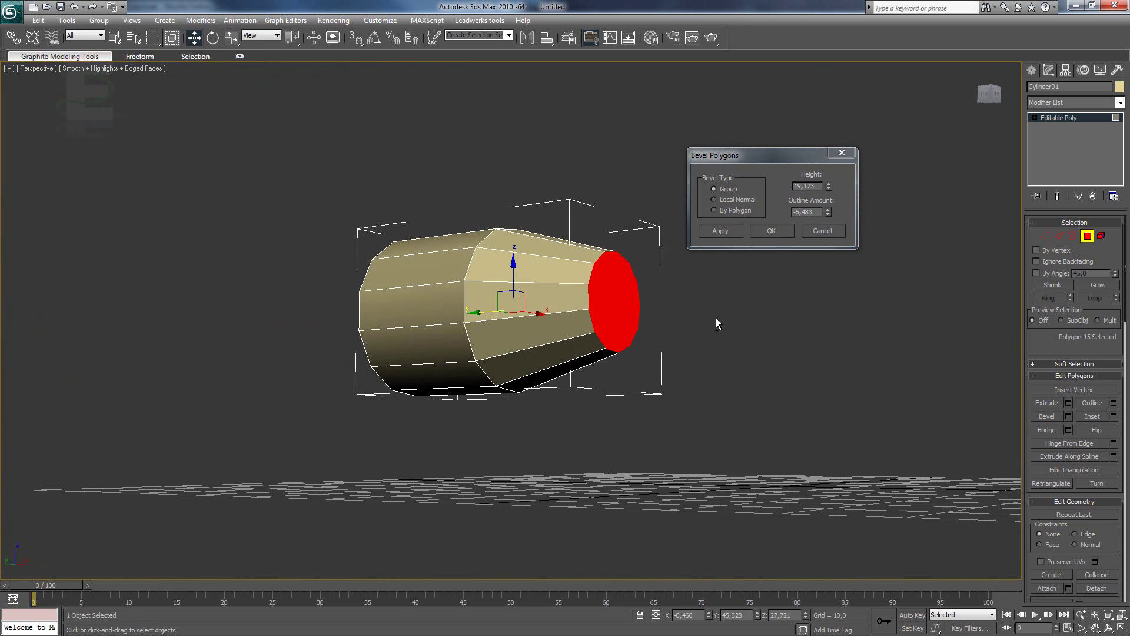
- Extrude the narrow end polygon by 66,6 into a long thin tube
{"action": "left_click", "coordinate": [771, 230]}
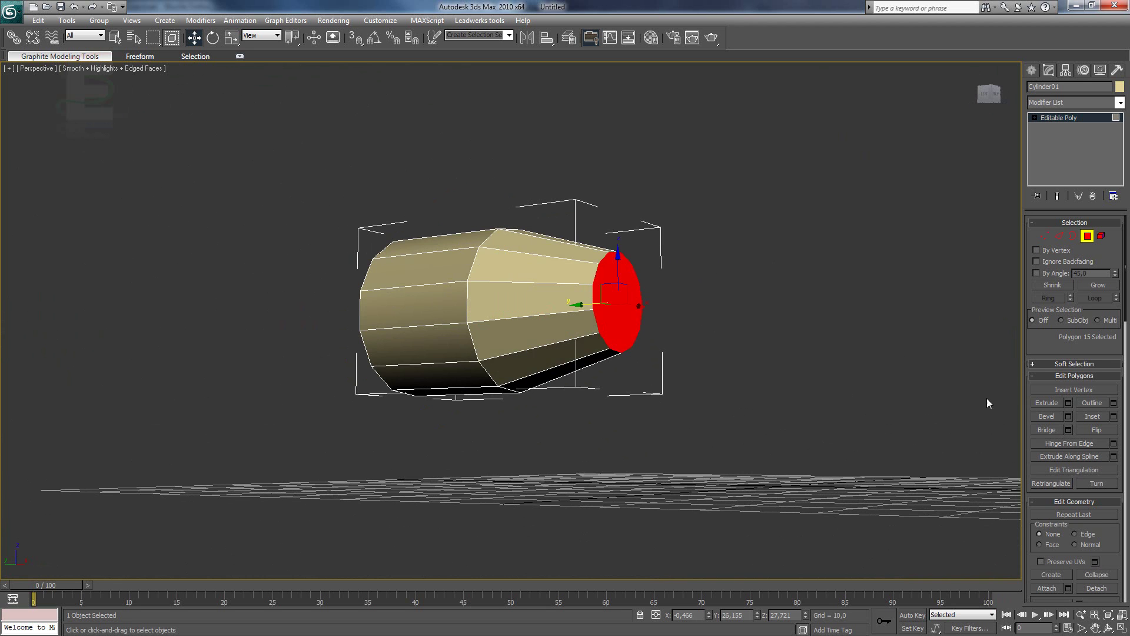
{"action": "left_click", "coordinate": [1068, 405]}
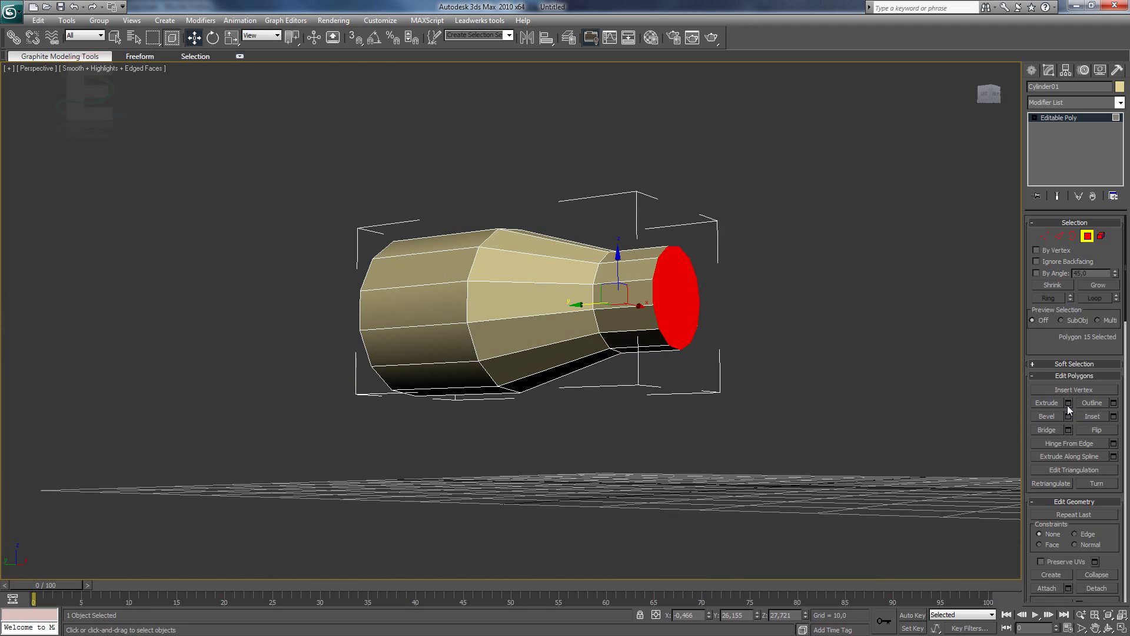
{"action": "middle_click_drag", "start_coordinate": [789, 383], "coordinate": [814, 249], "text": "alt"}
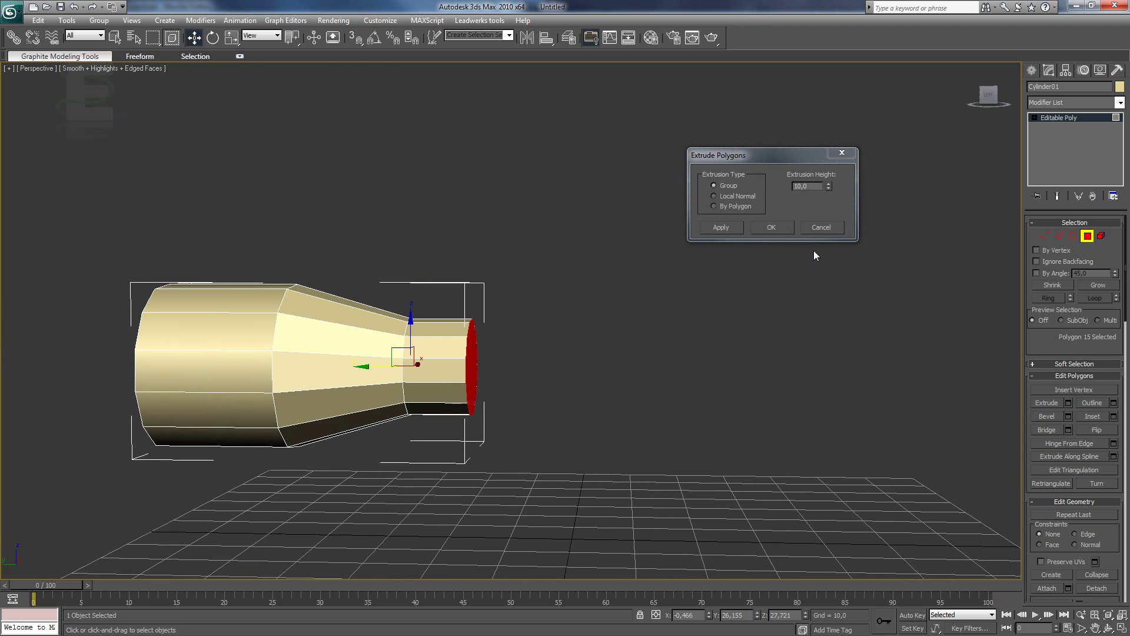
{"action": "left_click_drag", "start_coordinate": [831, 189], "coordinate": [831, 590]}
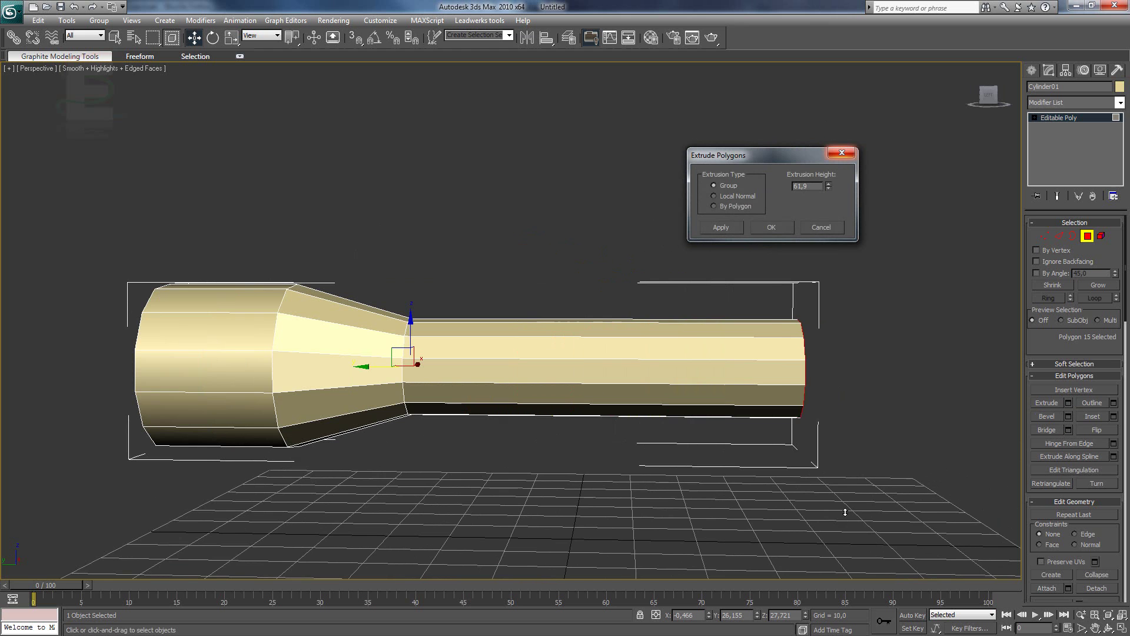
{"action": "left_click_drag", "start_coordinate": [845, 512], "coordinate": [801, 393]}
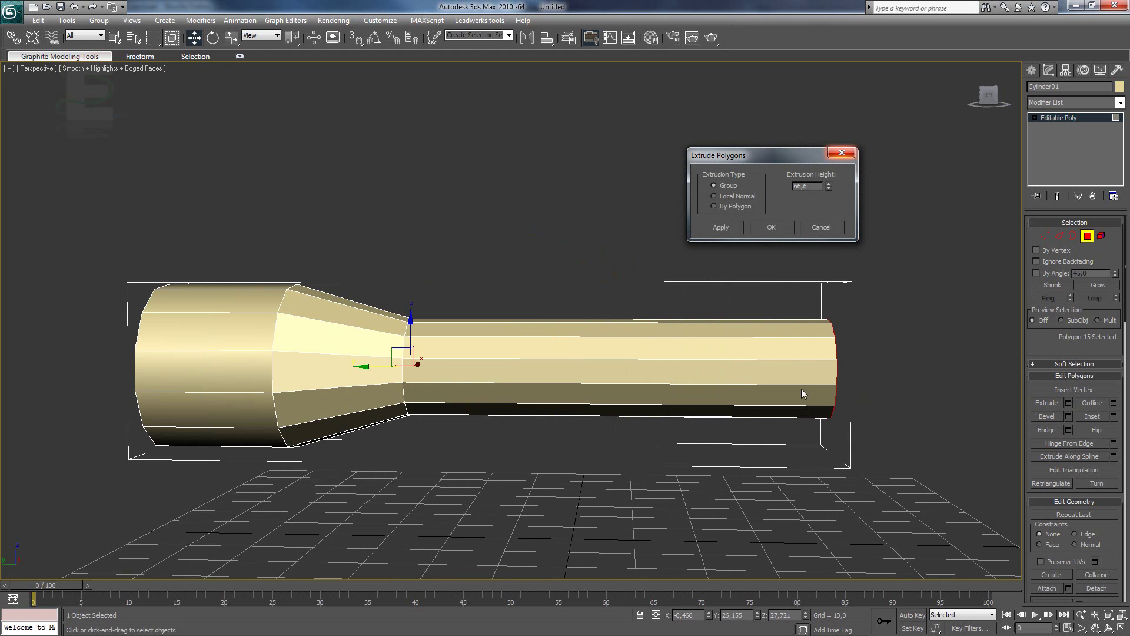
{"action": "left_click", "coordinate": [765, 231]}
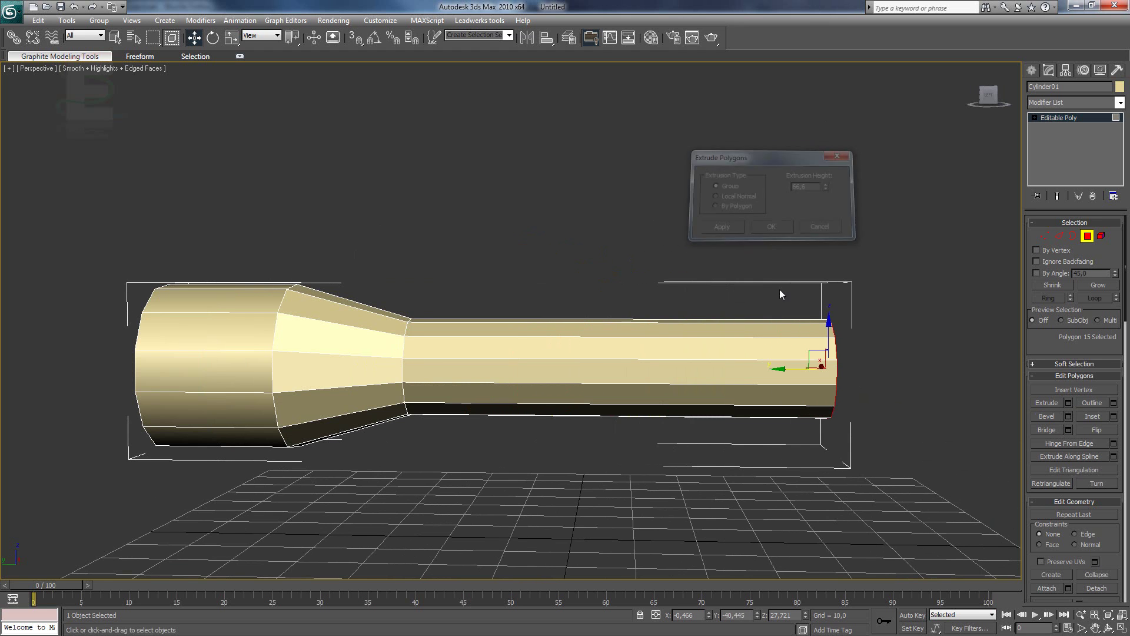
- Bevel the tube's end outward with height about 23,8 and outline about 10,9
{"action": "middle_click_drag", "start_coordinate": [988, 347], "coordinate": [764, 331]}
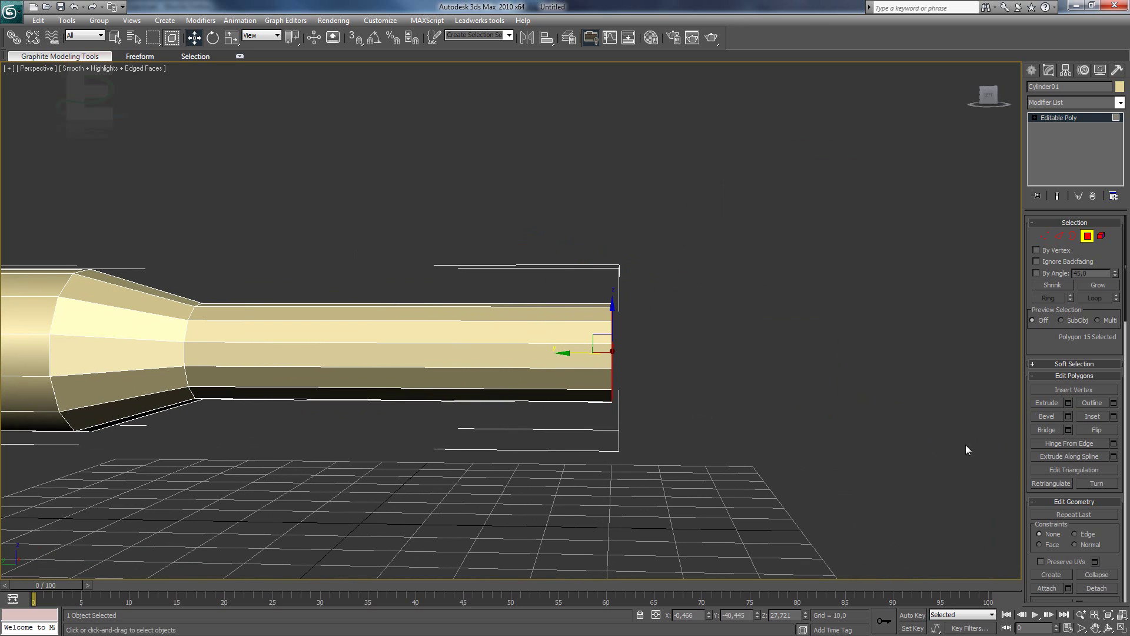
{"action": "left_click", "coordinate": [1069, 417]}
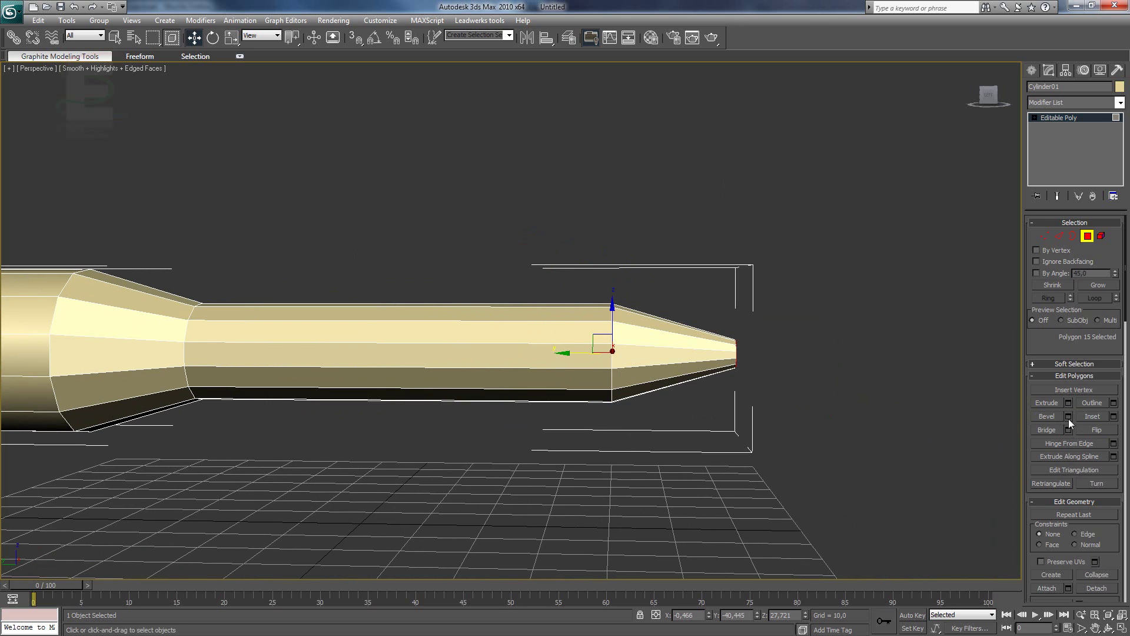
{"action": "left_click_drag", "start_coordinate": [832, 215], "coordinate": [796, 56]}
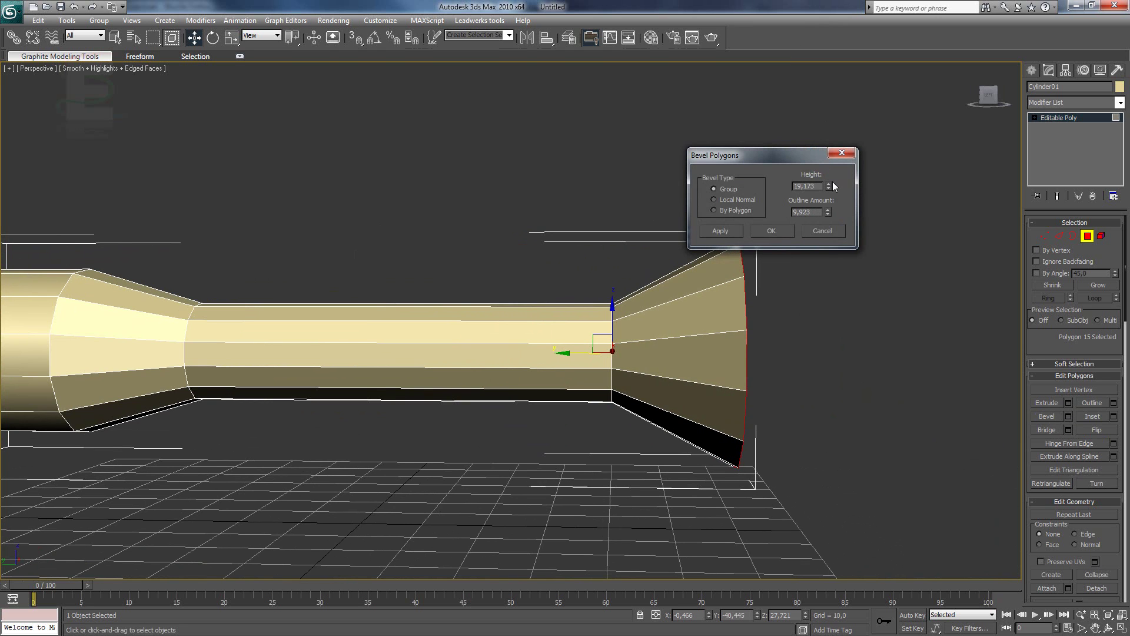
{"action": "left_click_drag", "start_coordinate": [829, 188], "coordinate": [827, 173]}
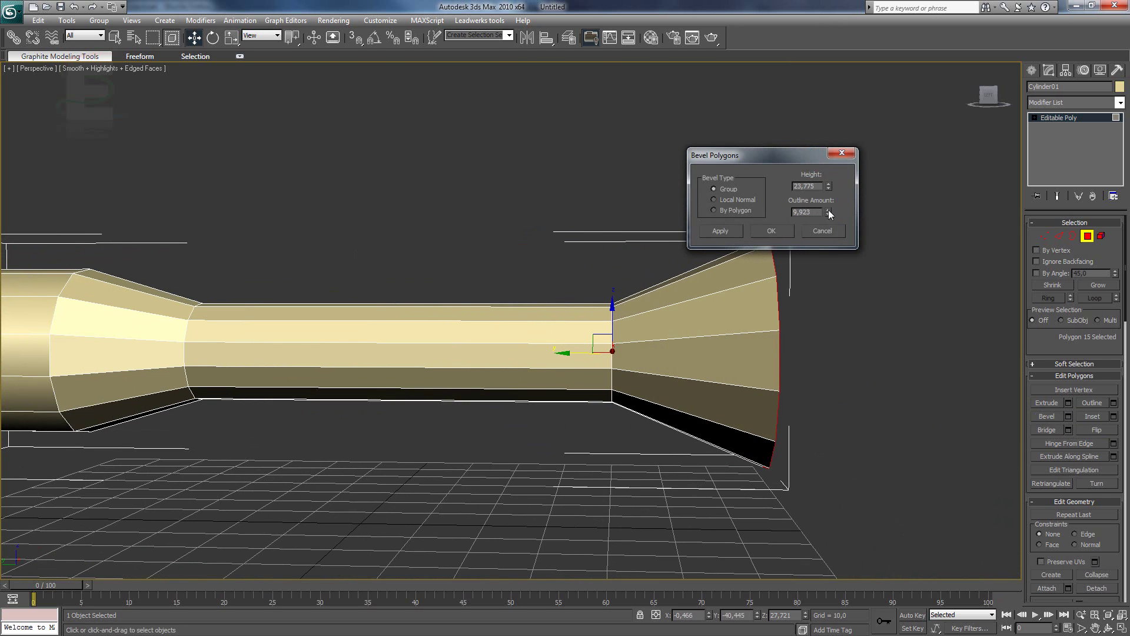
{"action": "left_click_drag", "start_coordinate": [830, 214], "coordinate": [830, 203]}
{"action": "left_click", "coordinate": [771, 231]}
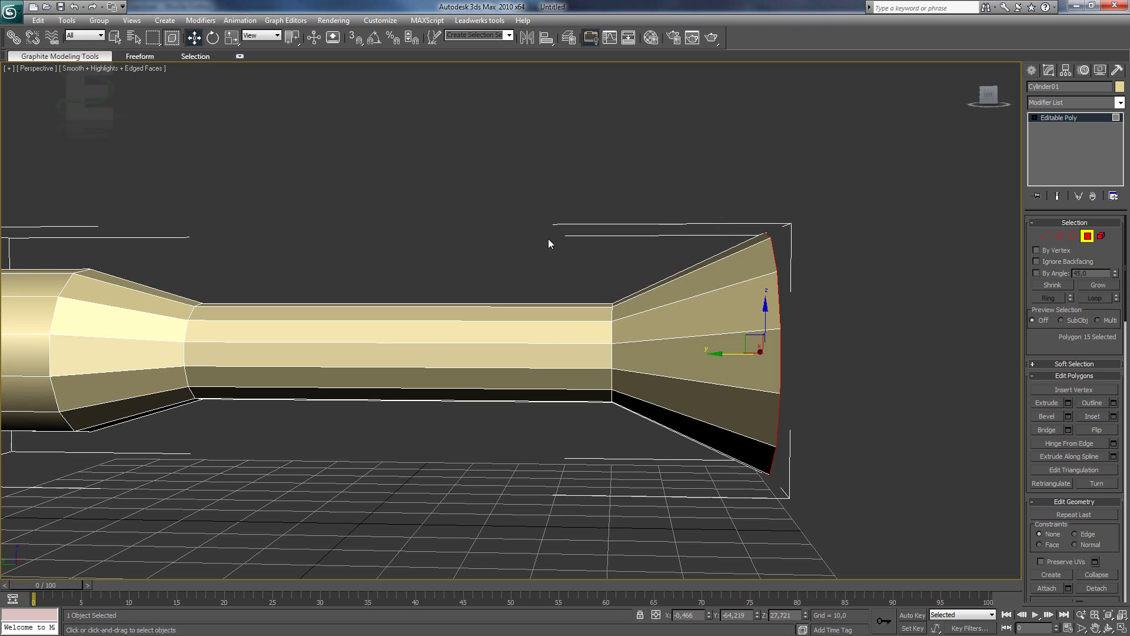
- Extrude the flared end by 38,628 to form the wide end section, then deselect
{"action": "middle_click_drag", "start_coordinate": [765, 436], "coordinate": [1002, 418], "text": "alt"}
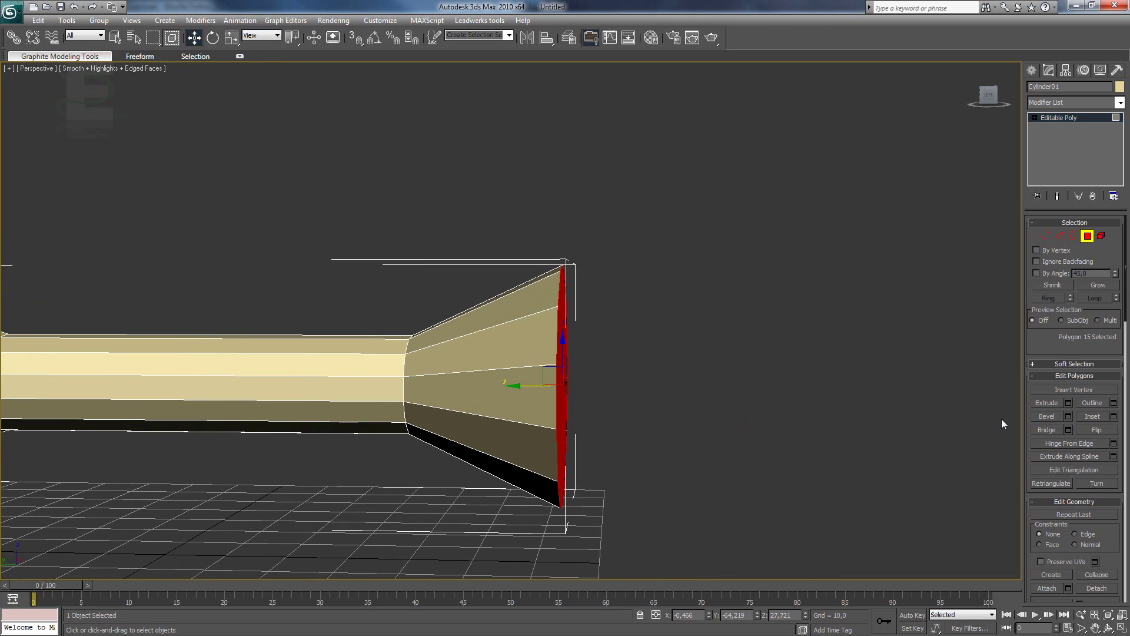
{"action": "left_click", "coordinate": [1069, 405]}
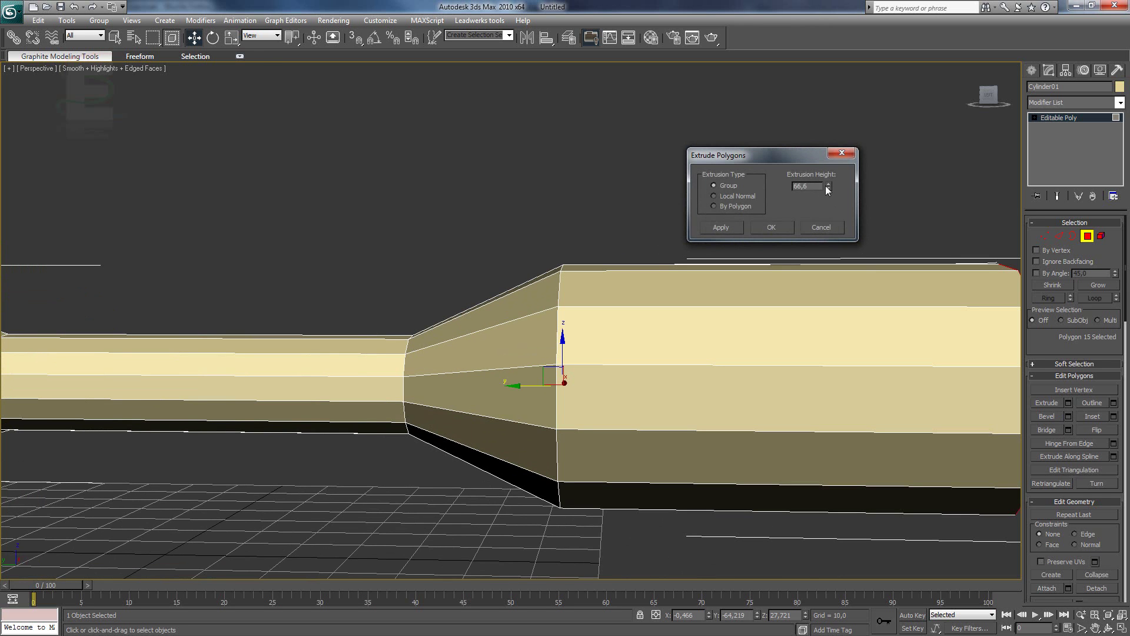
{"action": "left_click_drag", "start_coordinate": [827, 189], "coordinate": [828, 210]}
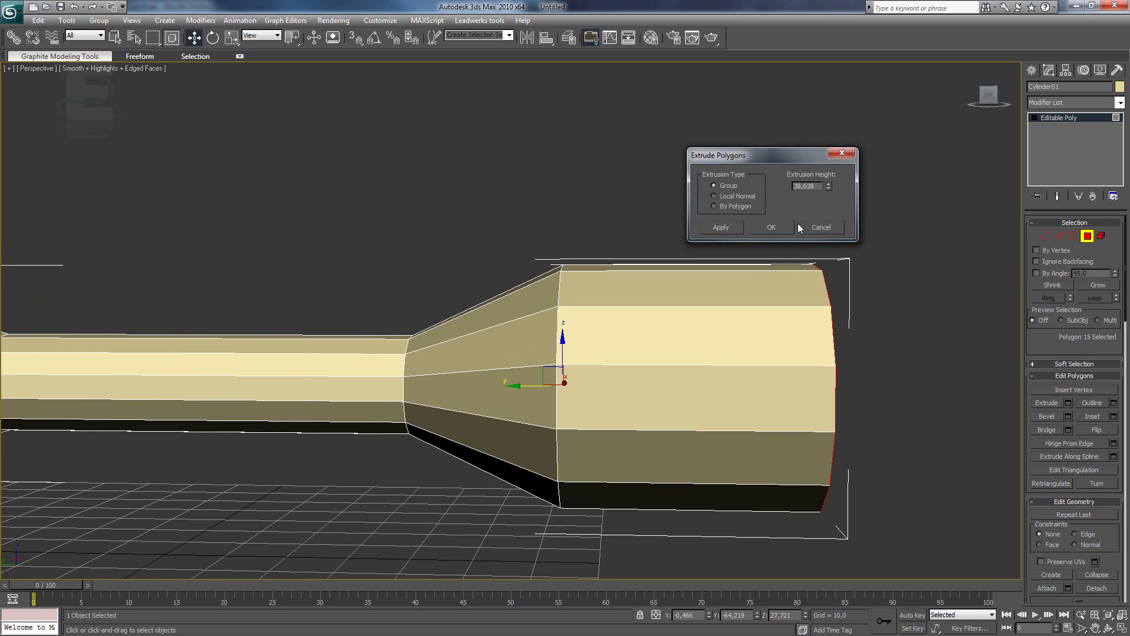
{"action": "left_click", "coordinate": [783, 228]}
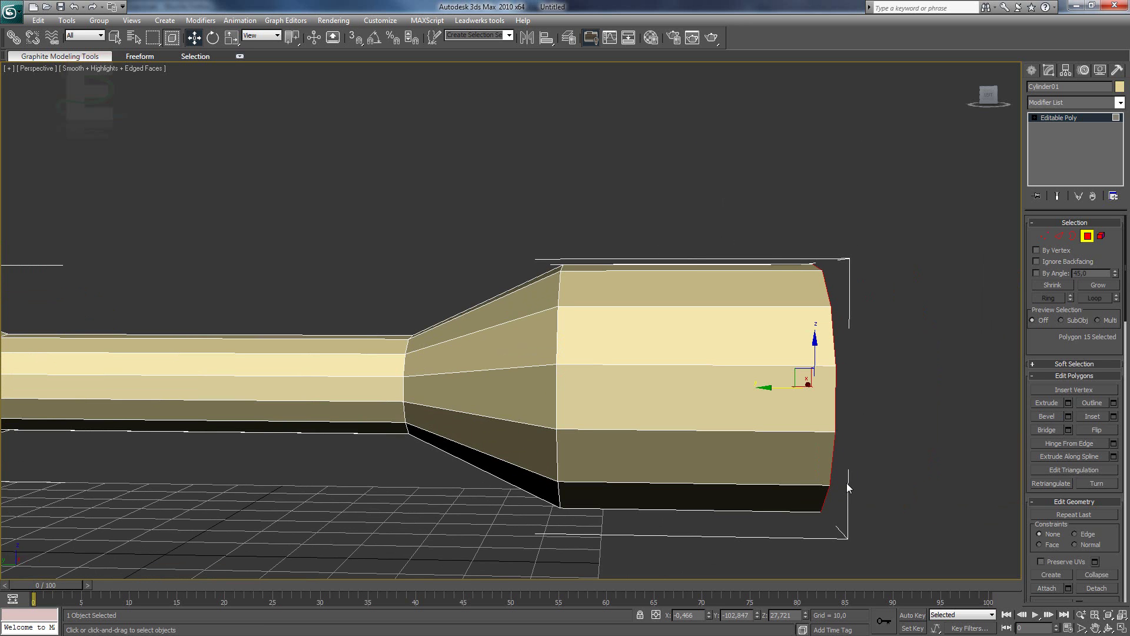
{"action": "middle_click_drag", "start_coordinate": [848, 488], "coordinate": [646, 485], "text": "alt"}
{"action": "left_click", "coordinate": [732, 487]}
- Inset the wide end-cap polygon by about 1,356, leaving a narrow rim
{"action": "middle_click_drag", "start_coordinate": [731, 486], "coordinate": [609, 482], "text": "alt"}
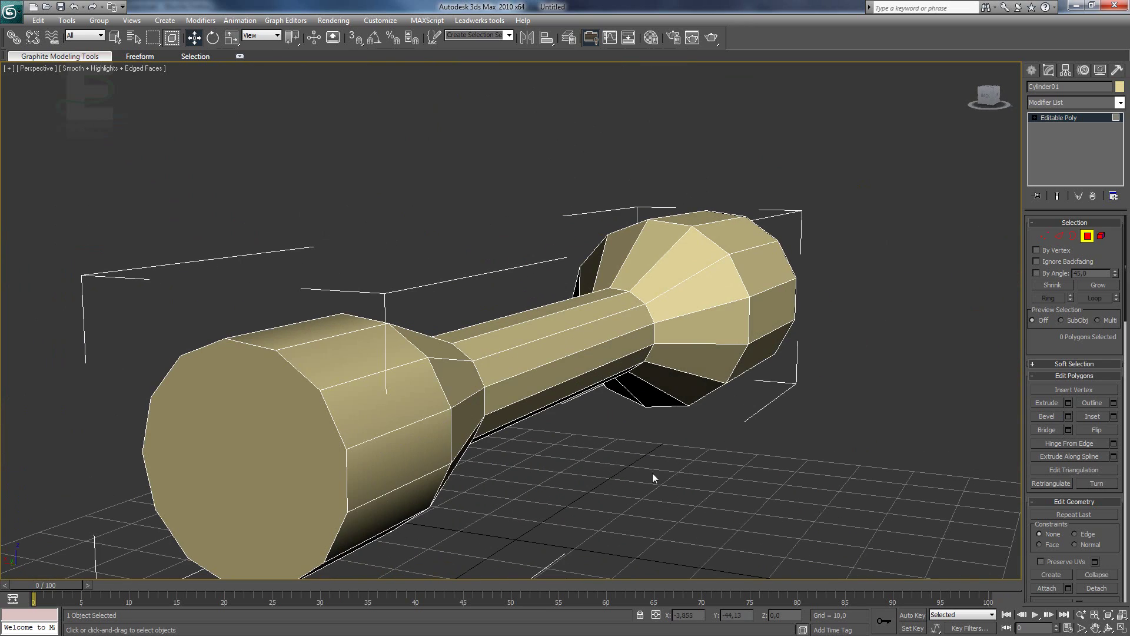
{"action": "mouse_move", "coordinate": [706, 470]}
{"action": "middle_mouse_down", "text": "alt"}
{"action": "mouse_move", "coordinate": [565, 467]}
{"action": "mouse_move", "coordinate": [715, 472]}
{"action": "middle_mouse_up", "text": "alt"}
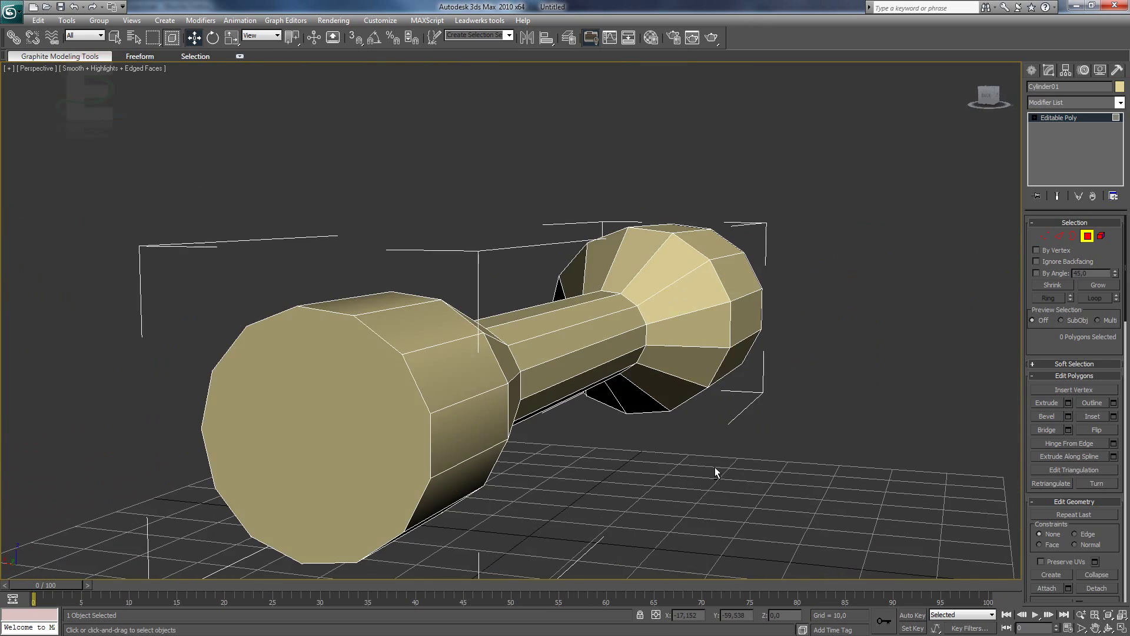
{"action": "left_click", "coordinate": [363, 409]}
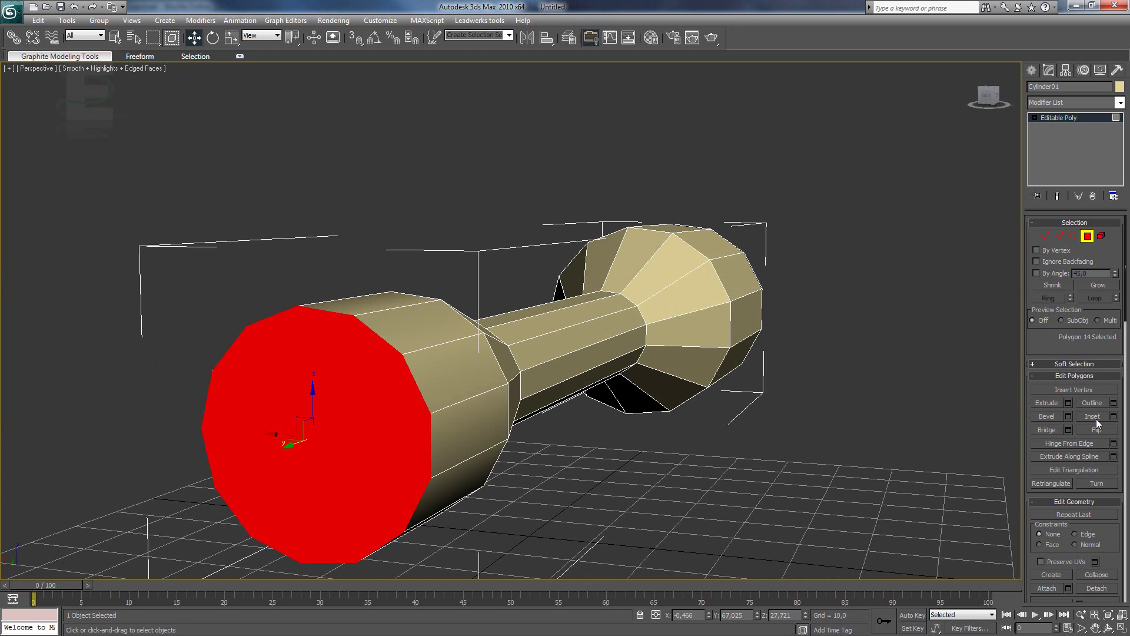
{"action": "left_click", "coordinate": [1114, 416]}
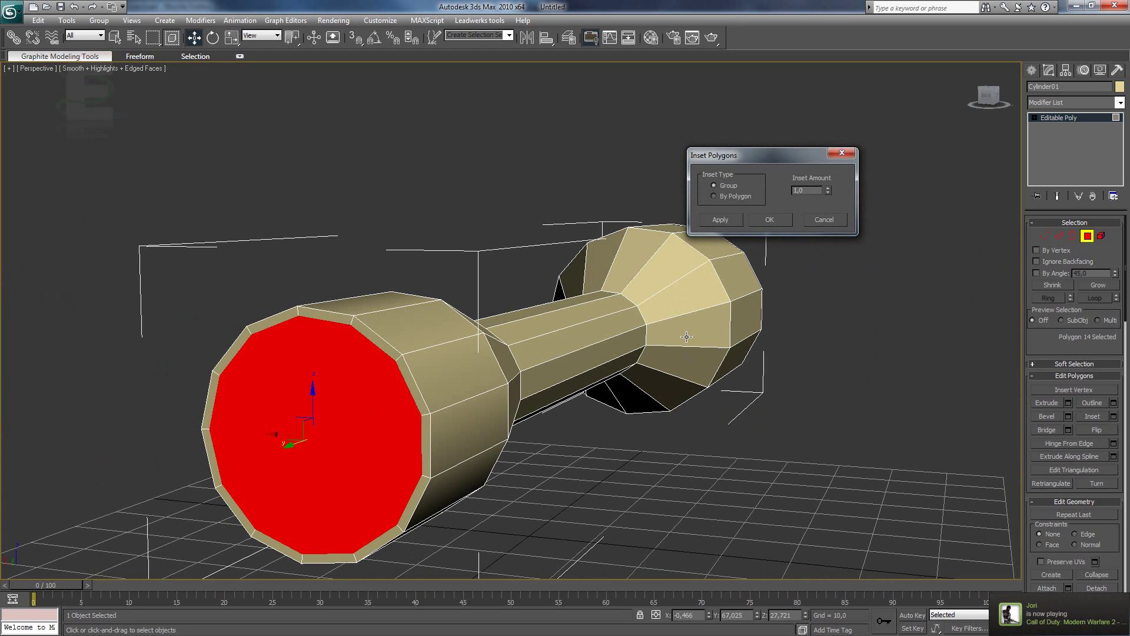
{"action": "mouse_move", "coordinate": [827, 193]}
{"action": "left_mouse_down"}
{"action": "mouse_move", "coordinate": [825, 79]}
{"action": "mouse_move", "coordinate": [830, 179]}
{"action": "mouse_move", "coordinate": [845, 190]}
{"action": "left_mouse_up"}
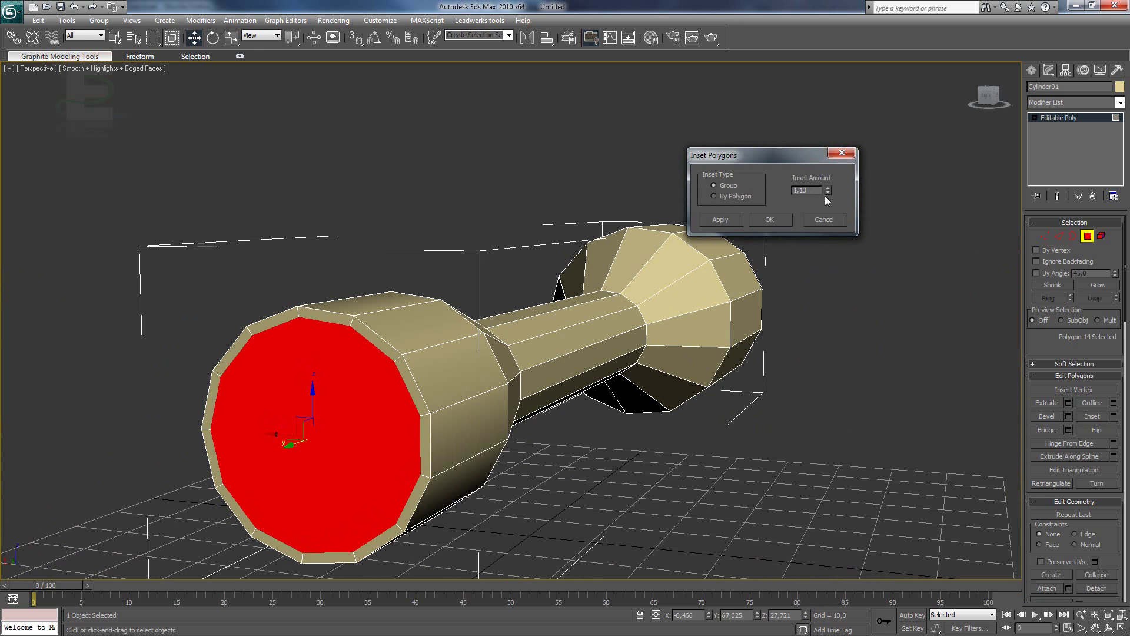
{"action": "left_click_drag", "start_coordinate": [827, 192], "coordinate": [845, 176]}
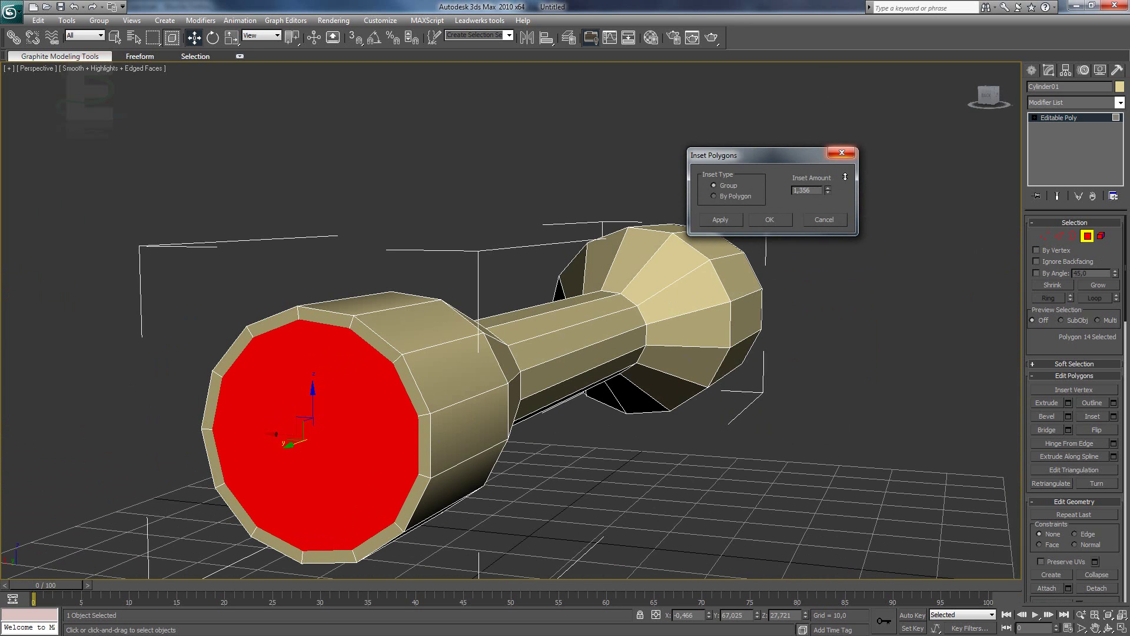
{"action": "left_click", "coordinate": [769, 219]}
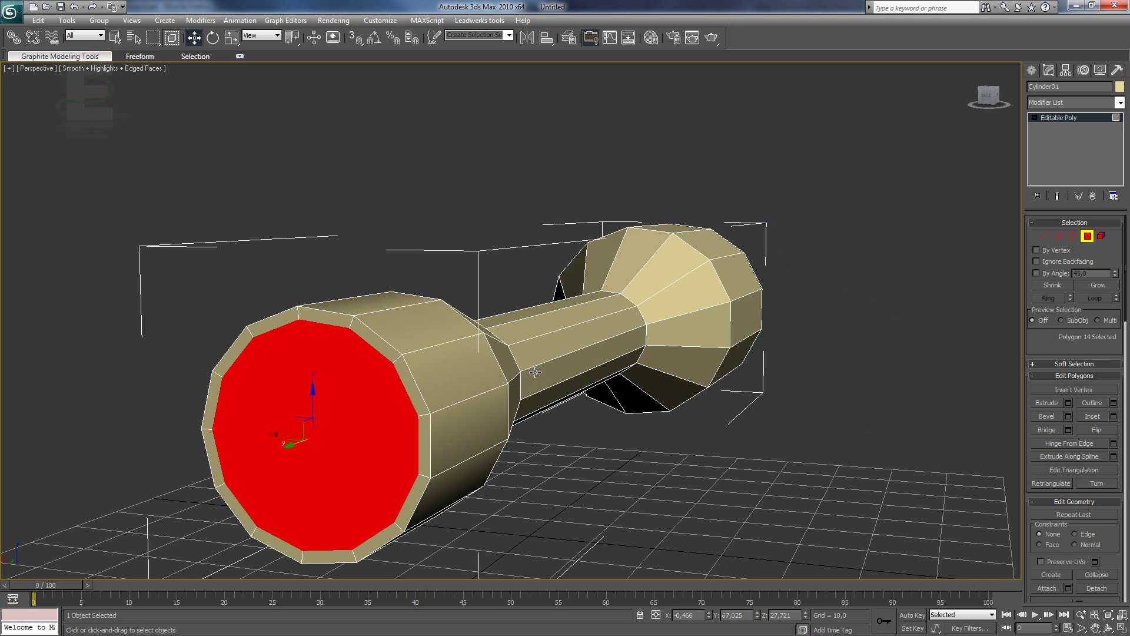
- Extrude the inset end face inward by -25,027 into a deep lens cup
{"action": "middle_click_drag", "start_coordinate": [547, 391], "coordinate": [648, 386], "text": "alt"}
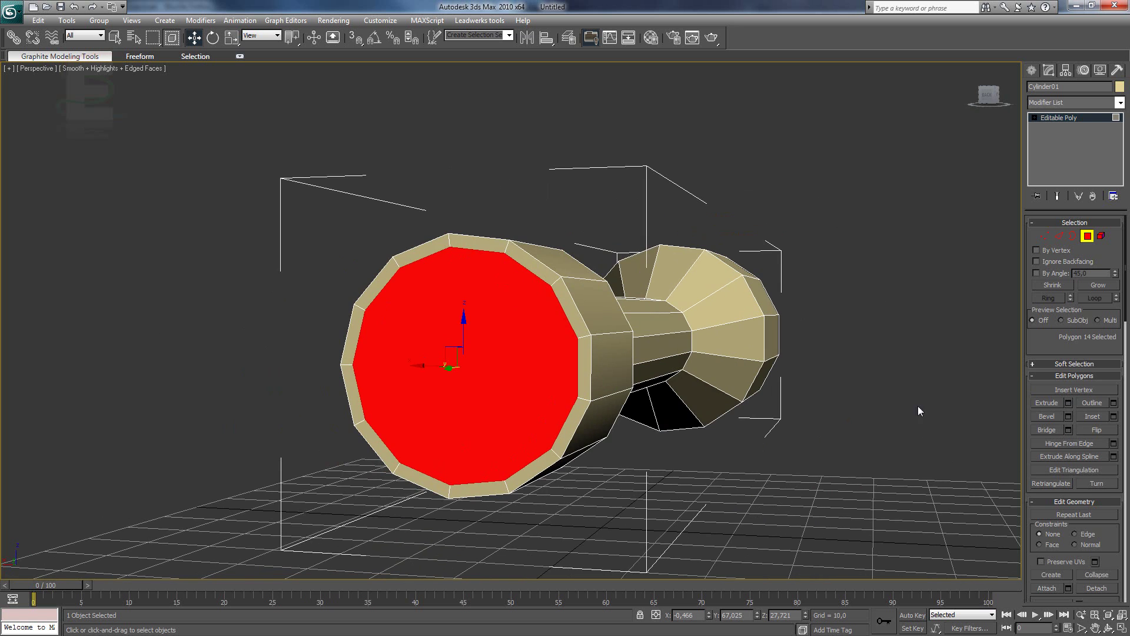
{"action": "left_click", "coordinate": [1068, 404]}
{"action": "middle_click_drag", "start_coordinate": [717, 426], "coordinate": [711, 325], "text": "alt"}
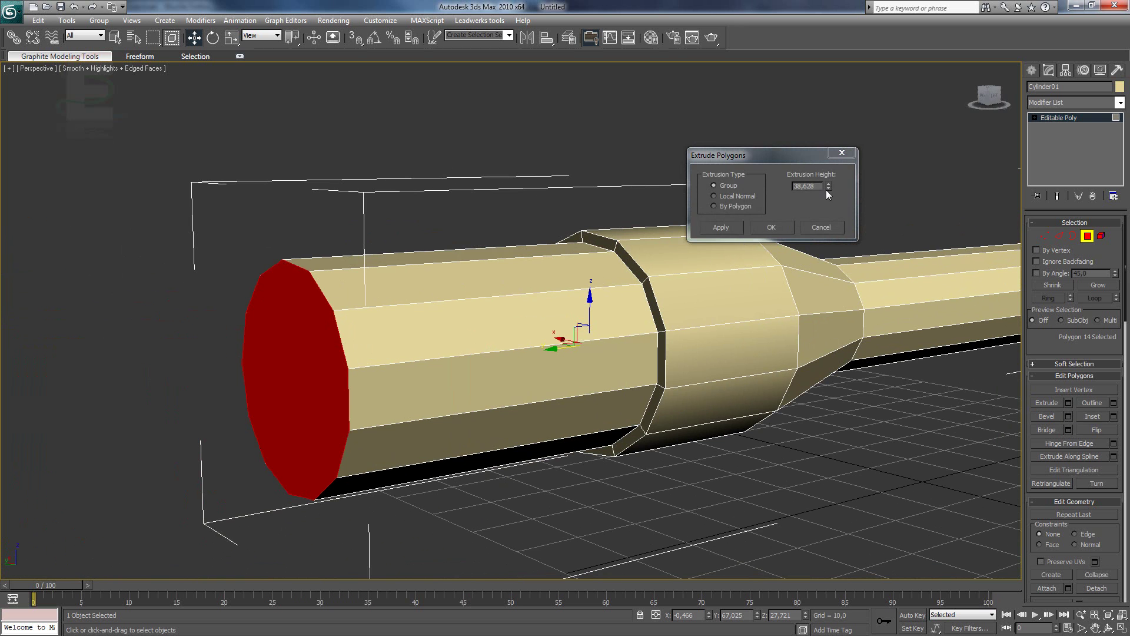
{"action": "left_click_drag", "start_coordinate": [825, 190], "coordinate": [831, 282]}
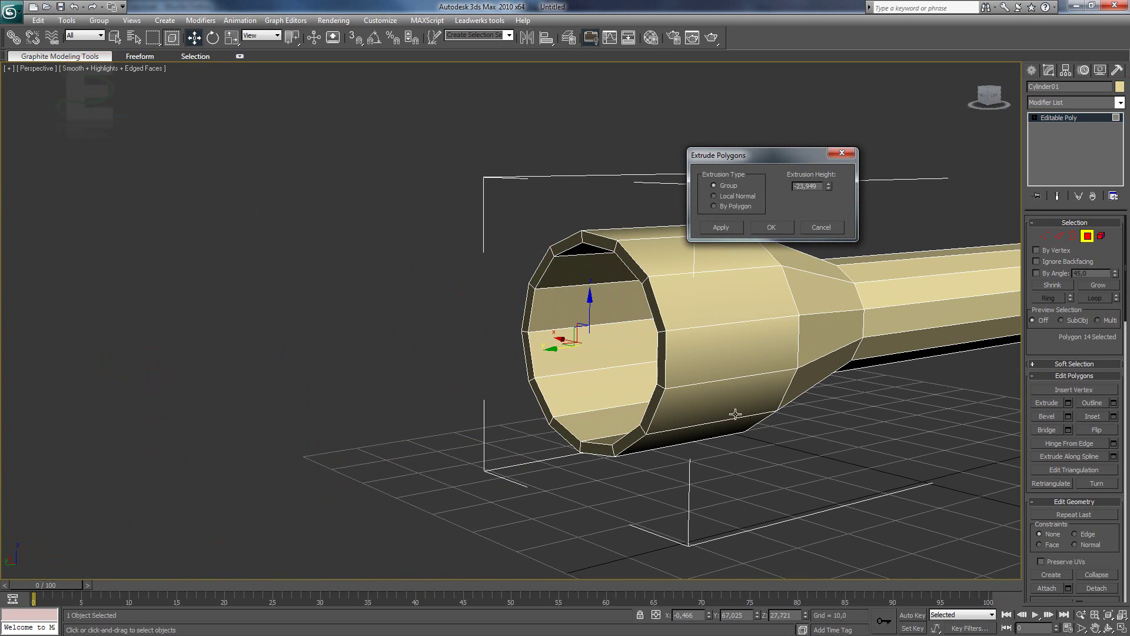
{"action": "middle_click_drag", "start_coordinate": [732, 412], "coordinate": [762, 412], "text": "alt"}
{"action": "left_click_drag", "start_coordinate": [828, 186], "coordinate": [835, 194]}
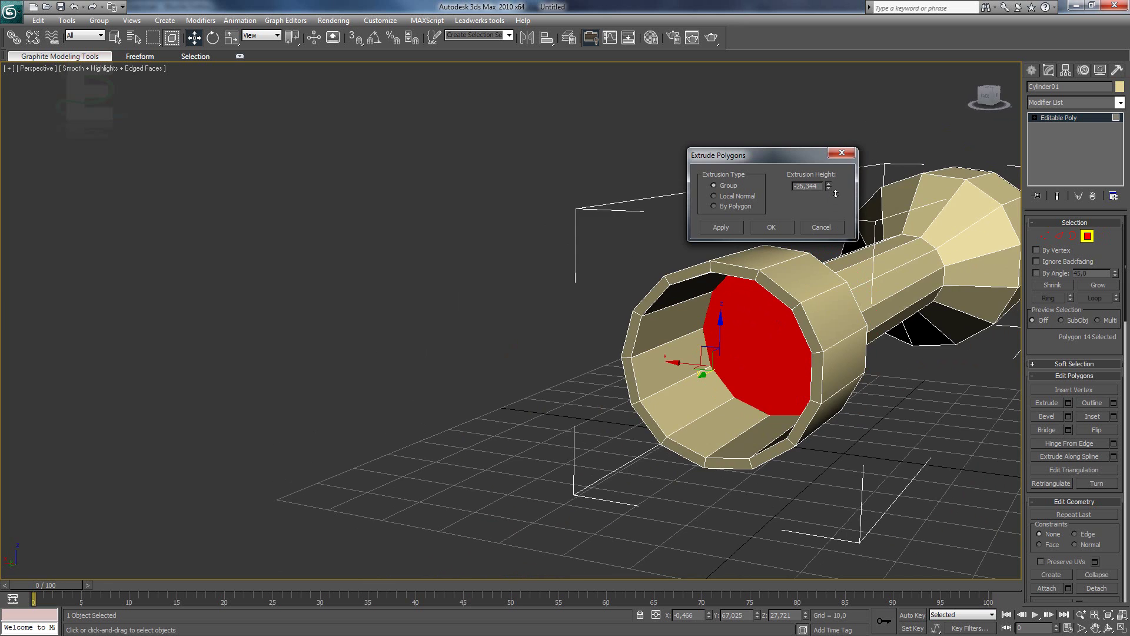
{"action": "middle_click_drag", "start_coordinate": [778, 368], "coordinate": [853, 365], "text": "alt"}
{"action": "left_click_drag", "start_coordinate": [828, 188], "coordinate": [826, 184]}
{"action": "middle_click_drag", "start_coordinate": [799, 343], "coordinate": [690, 352], "text": "alt"}
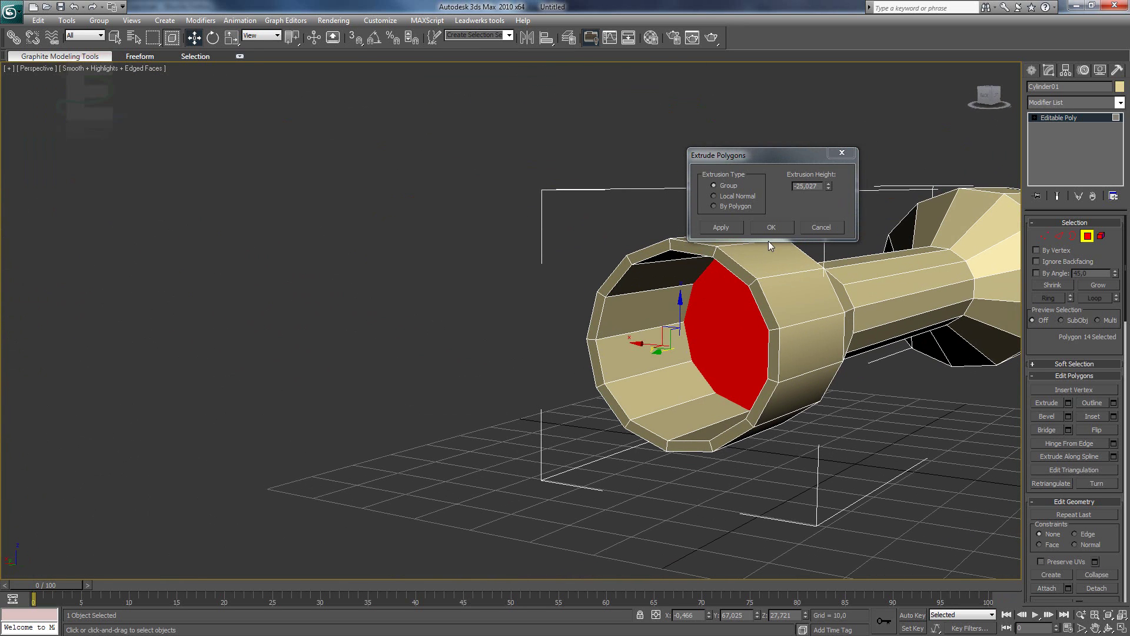
{"action": "left_click", "coordinate": [776, 227]}
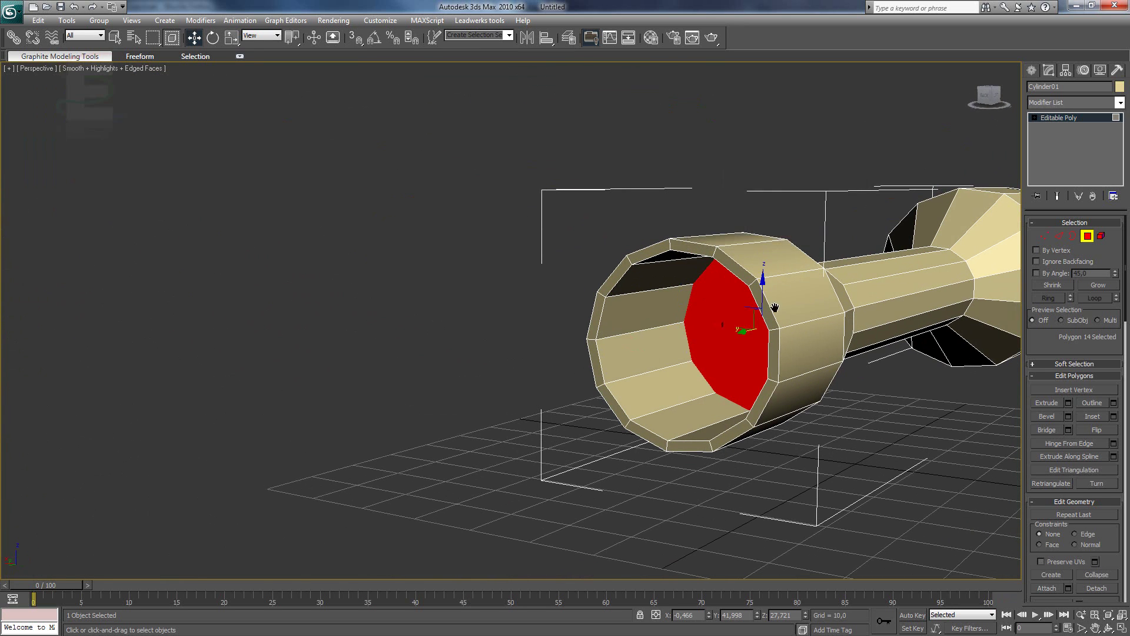
{"action": "middle_click_drag", "start_coordinate": [775, 308], "coordinate": [768, 309], "text": "alt"}
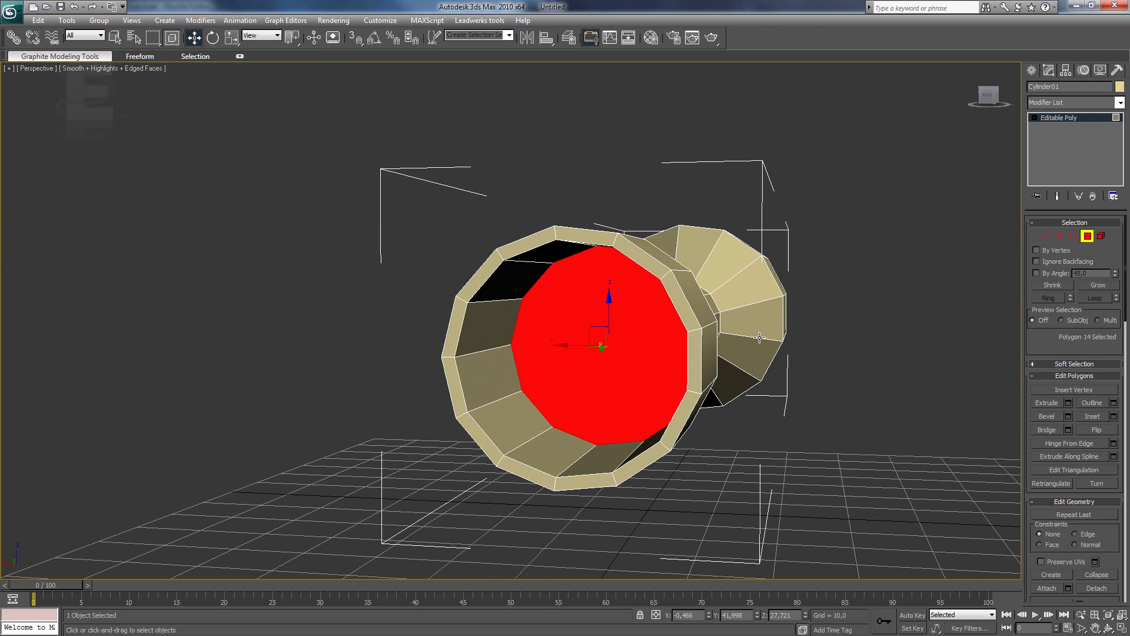
- Bevel the recessed cap inward twice, with heights 7,37 and then 4,054
{"action": "scroll", "coordinate": [756, 343], "scroll_direction": "up", "scroll_amount": 3}
{"action": "scroll", "coordinate": [738, 356], "scroll_direction": "up", "scroll_amount": 3}
{"action": "scroll", "coordinate": [739, 383], "scroll_direction": "down", "scroll_amount": 3}
{"action": "middle_click_drag", "start_coordinate": [740, 383], "coordinate": [733, 405]}
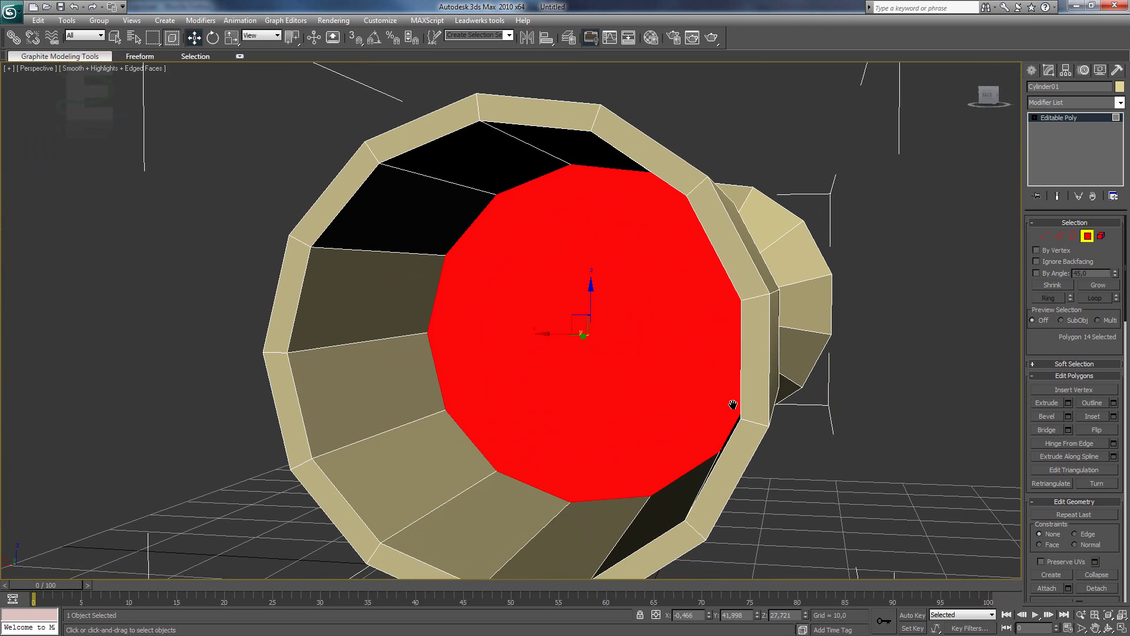
{"action": "left_click", "coordinate": [1069, 416]}
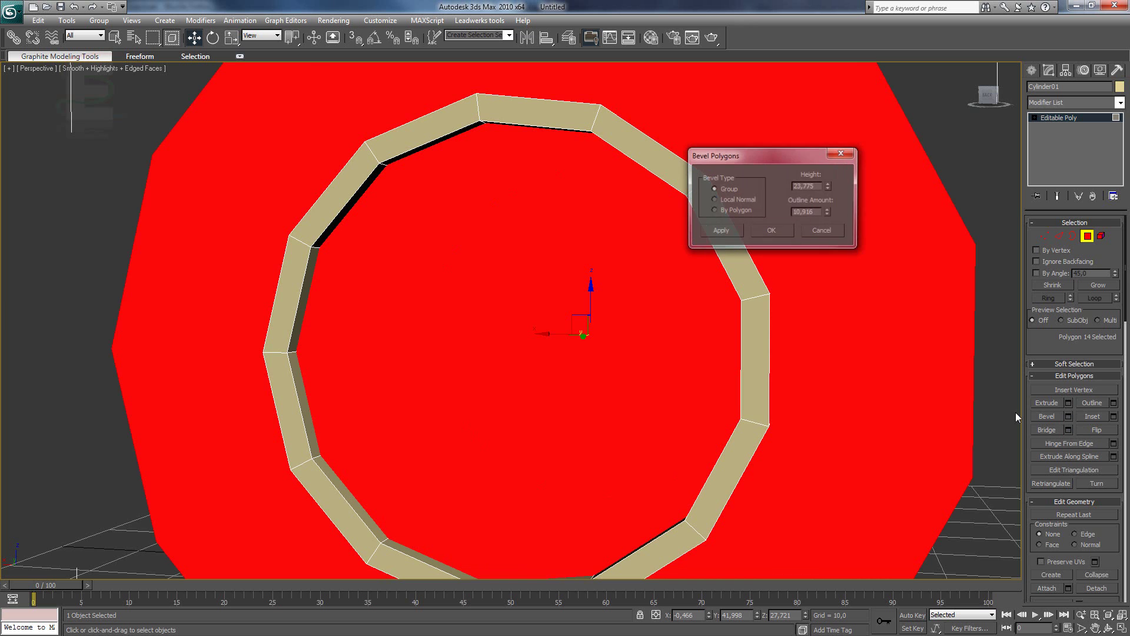
{"action": "left_click_drag", "start_coordinate": [829, 213], "coordinate": [821, 294]}
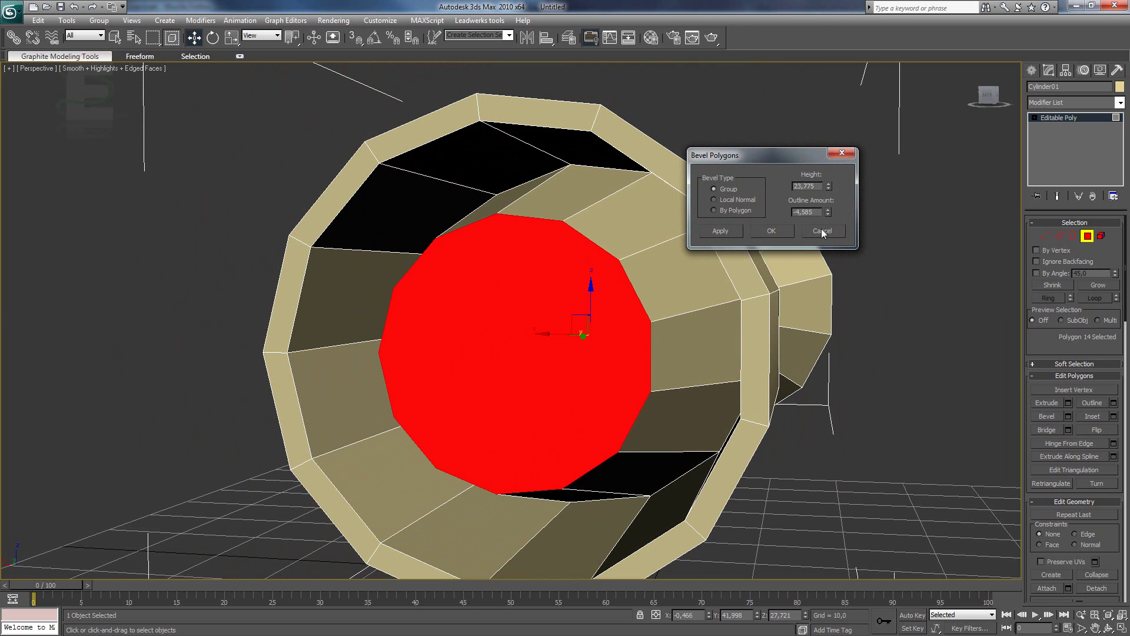
{"action": "left_click_drag", "start_coordinate": [829, 186], "coordinate": [825, 228]}
{"action": "middle_click_drag", "start_coordinate": [677, 341], "coordinate": [731, 350], "text": "alt"}
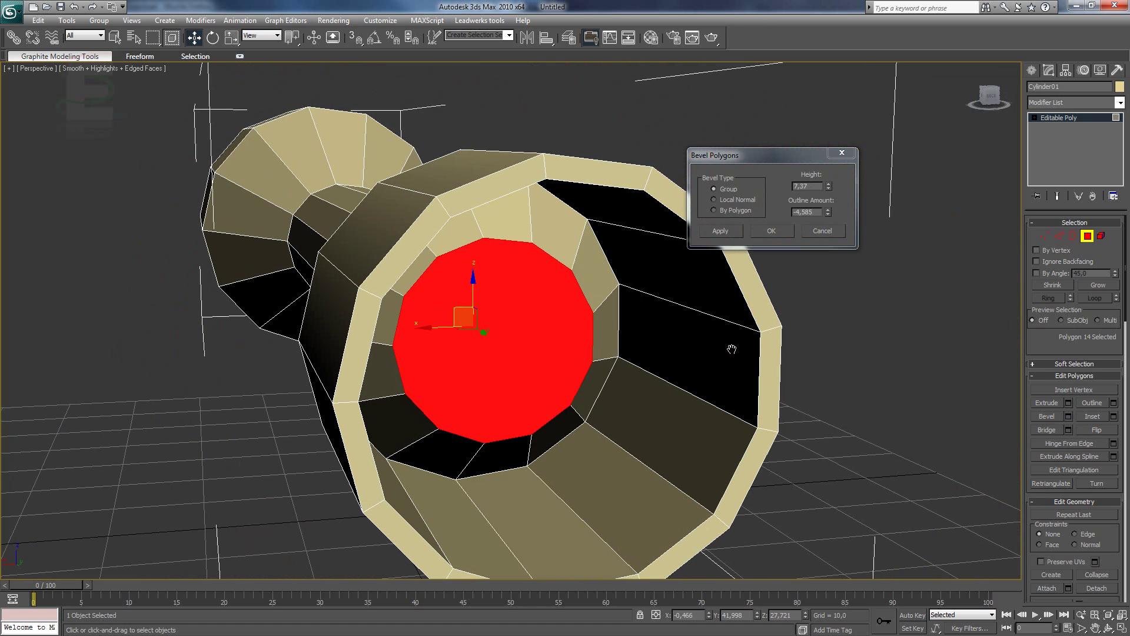
{"action": "left_click", "coordinate": [721, 231]}
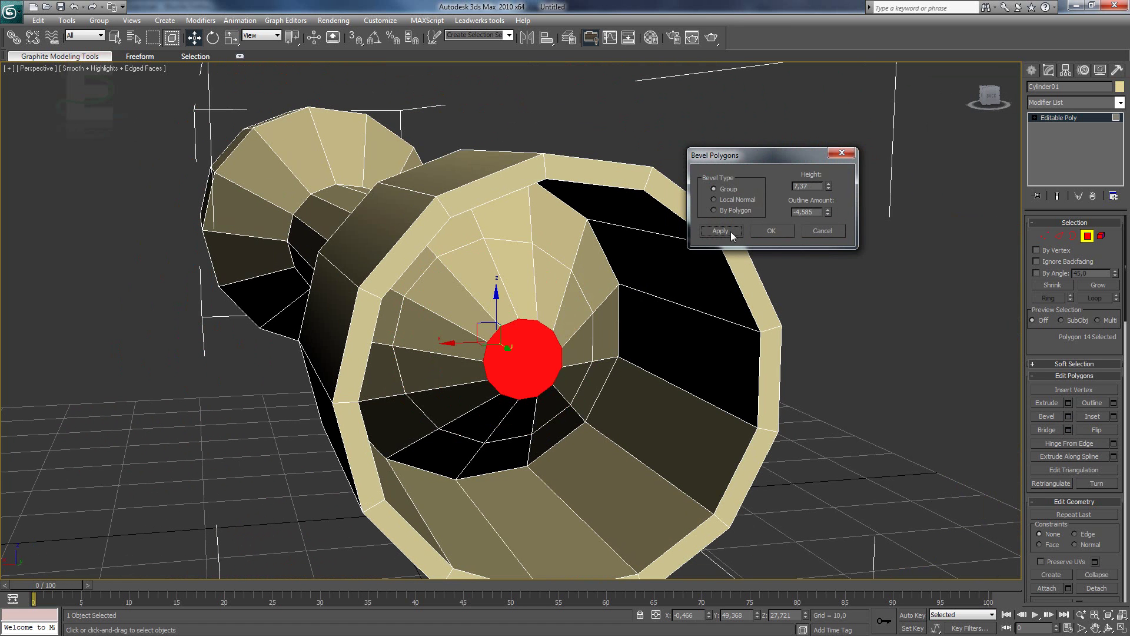
{"action": "left_click_drag", "start_coordinate": [829, 188], "coordinate": [829, 214]}
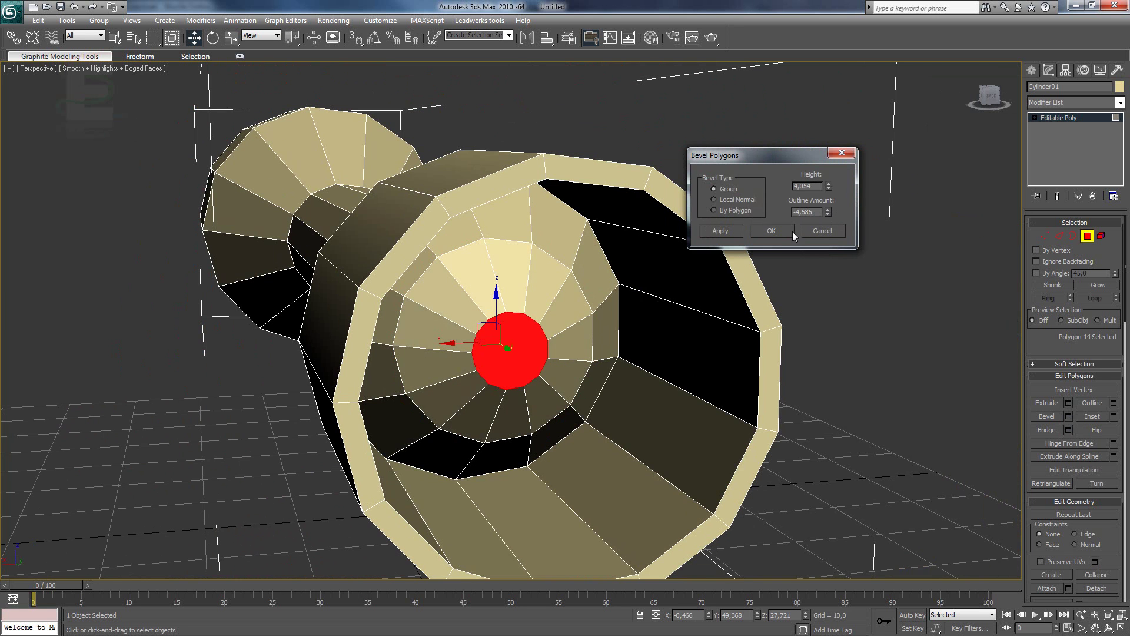
{"action": "left_click", "coordinate": [772, 231]}
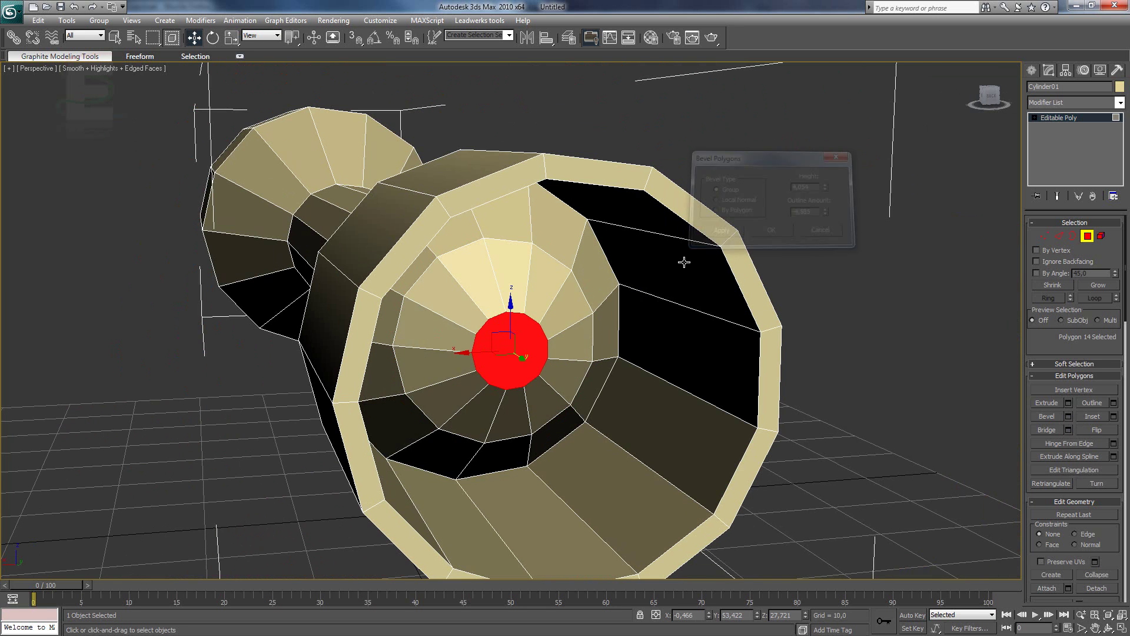
- Scale the cap down to about 26% so it becomes a cone point, then deselect
{"action": "left_click", "coordinate": [232, 38]}
{"action": "left_click_drag", "start_coordinate": [508, 341], "coordinate": [502, 560]}
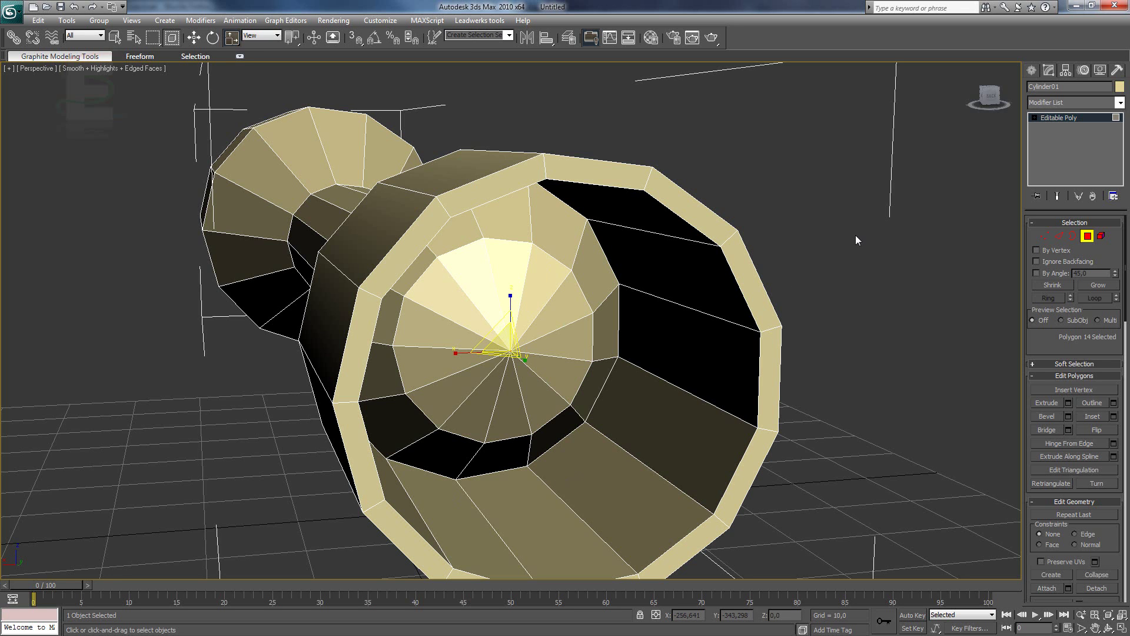
{"action": "left_click", "coordinate": [840, 239]}
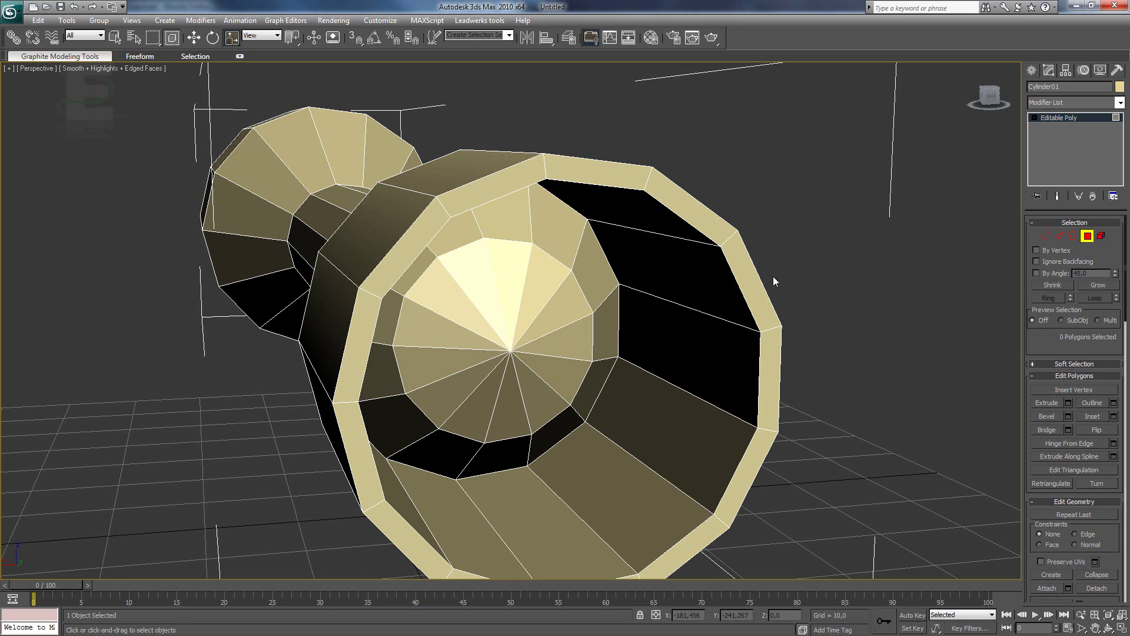
{"action": "mouse_move", "coordinate": [646, 333]}
{"action": "middle_mouse_down", "text": "alt"}
{"action": "mouse_move", "coordinate": [620, 328]}
{"action": "mouse_move", "coordinate": [665, 329]}
{"action": "middle_mouse_up", "text": "alt"}
- Inset the large end-cap polygon to create a border
{"action": "scroll", "coordinate": [653, 325], "scroll_direction": "down", "scroll_amount": 5}
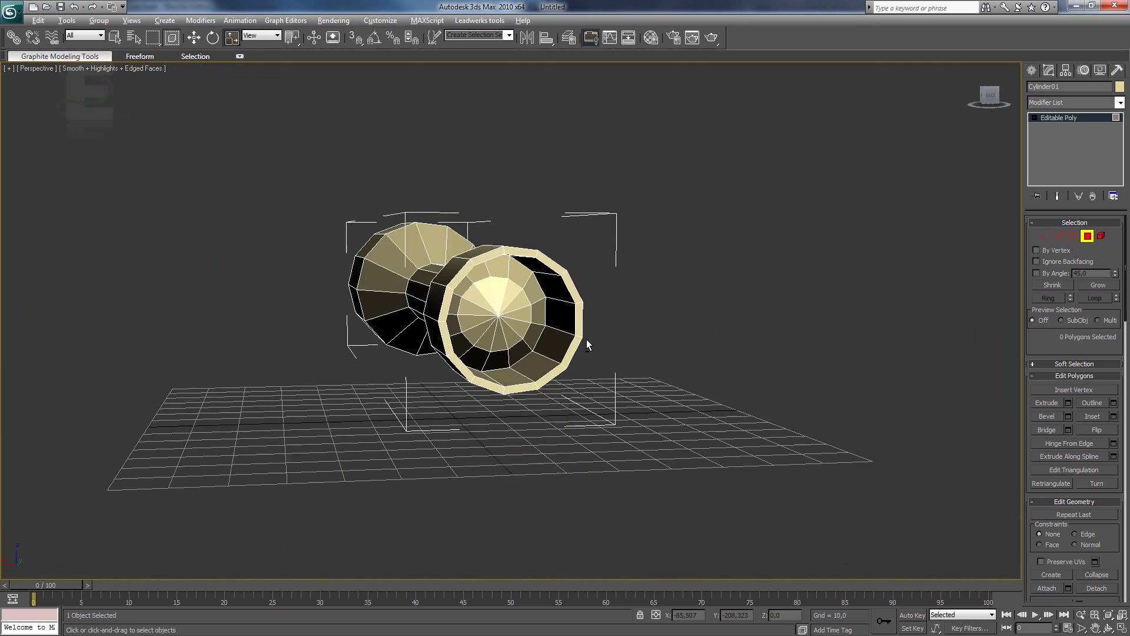
{"action": "middle_click_drag", "start_coordinate": [587, 341], "coordinate": [760, 339], "text": "alt"}
{"action": "left_click", "coordinate": [374, 332]}
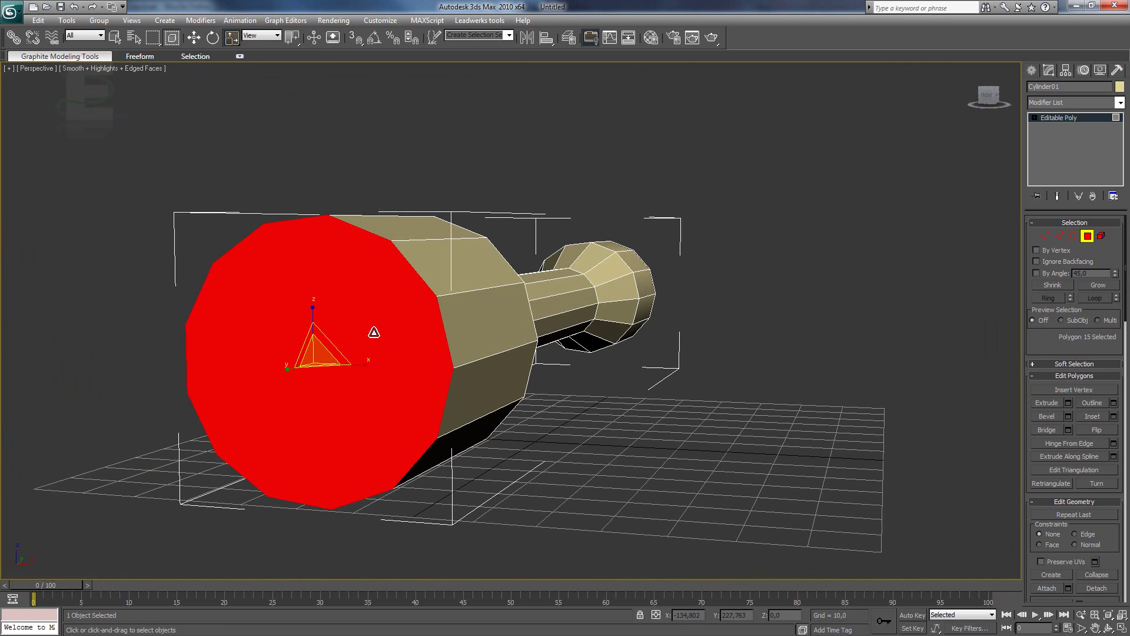
{"action": "left_click", "coordinate": [1114, 416]}
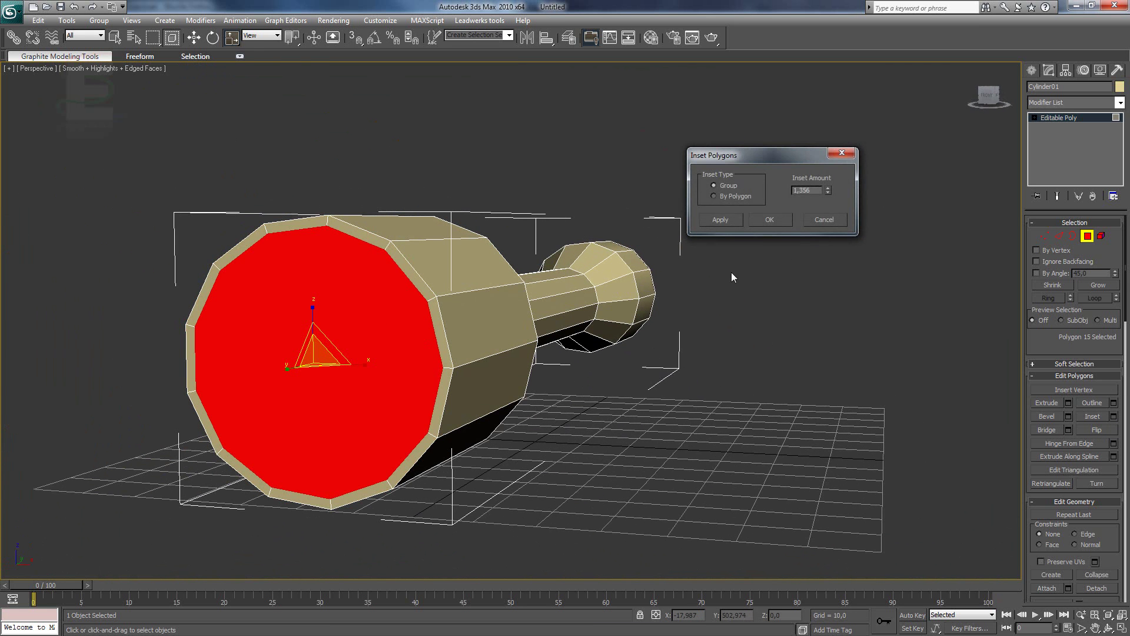
{"action": "left_click_drag", "start_coordinate": [827, 196], "coordinate": [837, 162]}
{"action": "left_click", "coordinate": [772, 219]}
- Extrude the inset cap inward by -37,29 into the cylinder
{"action": "left_click", "coordinate": [1069, 403]}
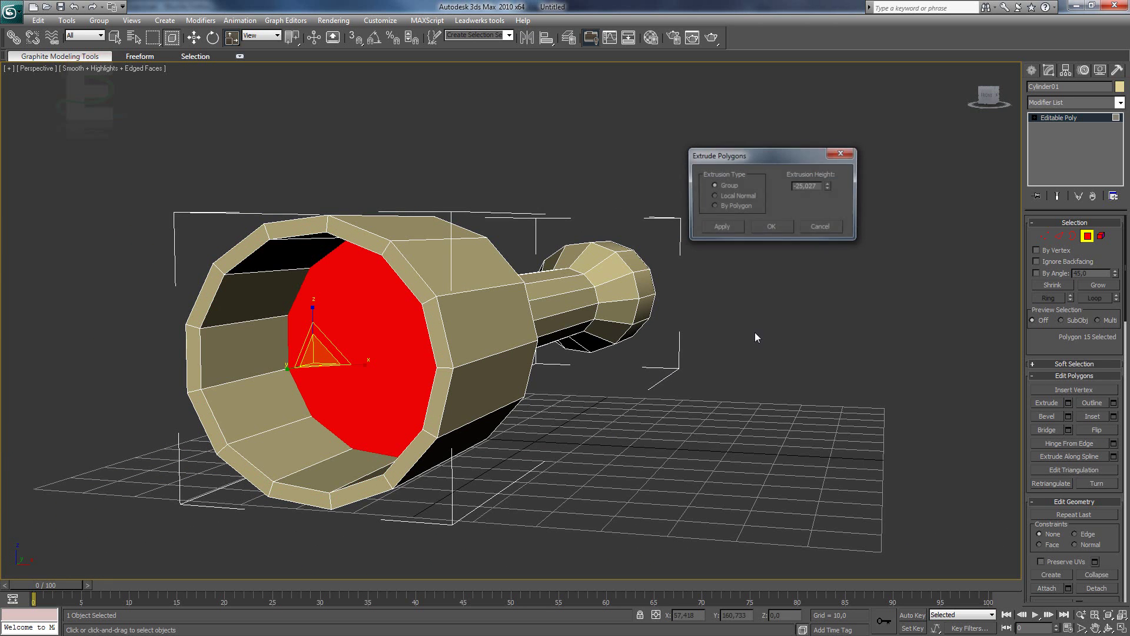
{"action": "middle_click_drag", "start_coordinate": [644, 340], "coordinate": [654, 365], "text": "alt"}
{"action": "left_click_drag", "start_coordinate": [827, 190], "coordinate": [828, 203]}
{"action": "middle_click_drag", "start_coordinate": [765, 353], "coordinate": [729, 315], "text": "alt"}
{"action": "left_click", "coordinate": [780, 227]}
- Bevel the recessed cap twice (height 6,08, then 4,743 with outline -9,804) down to a point
{"action": "left_click", "coordinate": [1068, 416]}
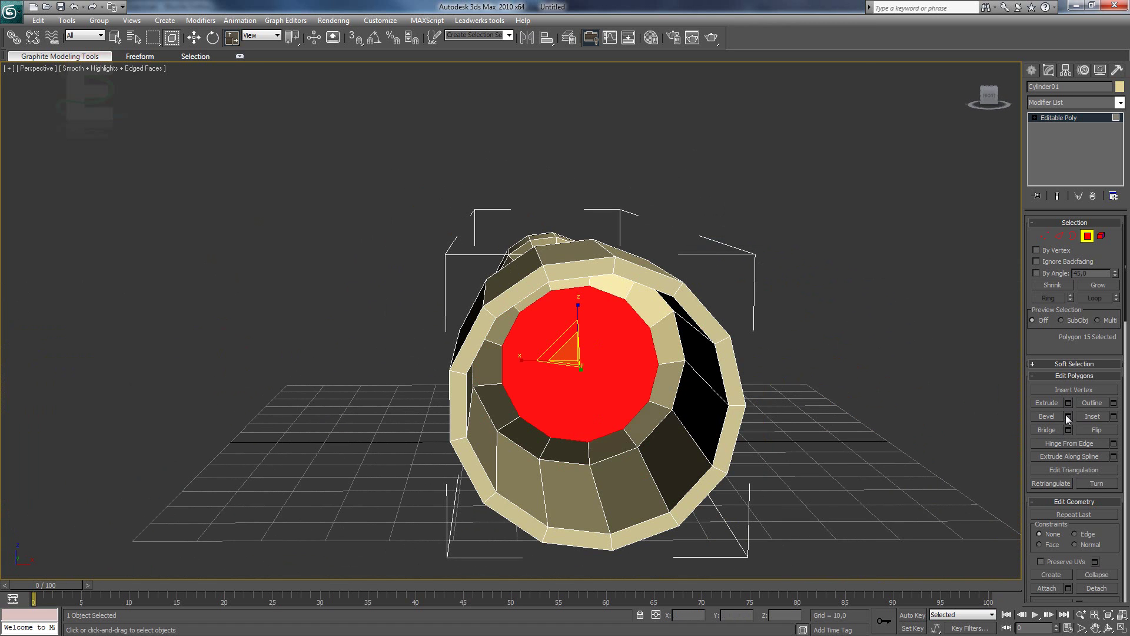
{"action": "left_click_drag", "start_coordinate": [828, 190], "coordinate": [828, 265]}
{"action": "left_click", "coordinate": [722, 232]}
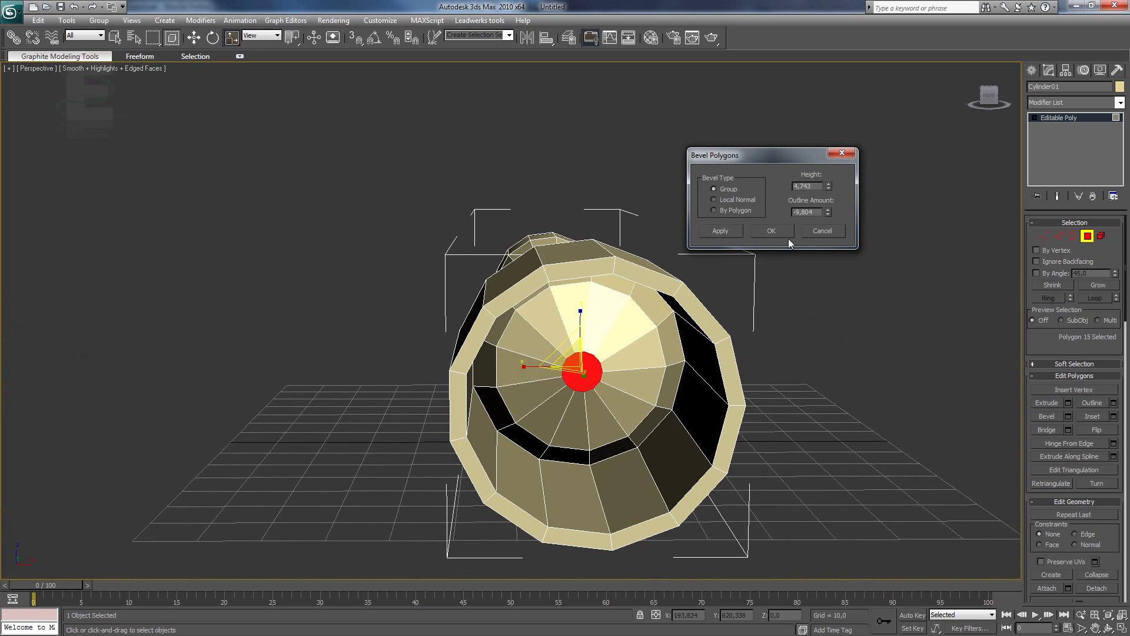
{"action": "left_click", "coordinate": [771, 231]}
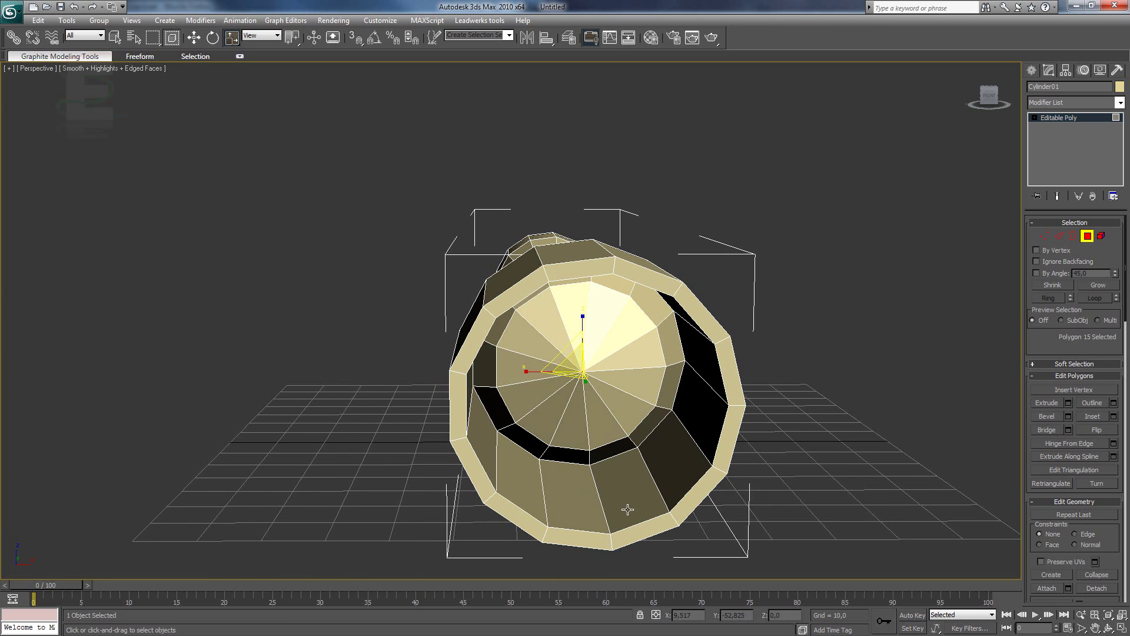
{"action": "middle_click_drag", "start_coordinate": [628, 509], "coordinate": [830, 487], "text": "alt"}
{"action": "left_click", "coordinate": [1087, 236]}
{"action": "left_click", "coordinate": [559, 474]}
- Show edged faces, select the scope in Edge mode, and add a TurboSmooth modifier
{"action": "key", "text": "F4"}
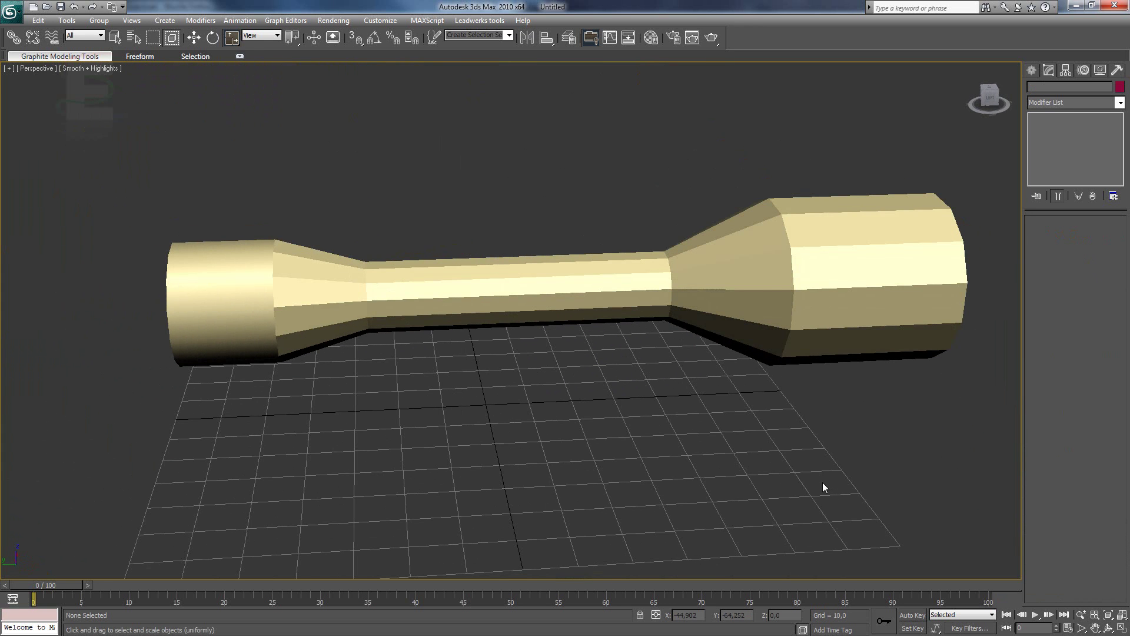
{"action": "key", "text": "F4"}
{"action": "left_click", "coordinate": [568, 292]}
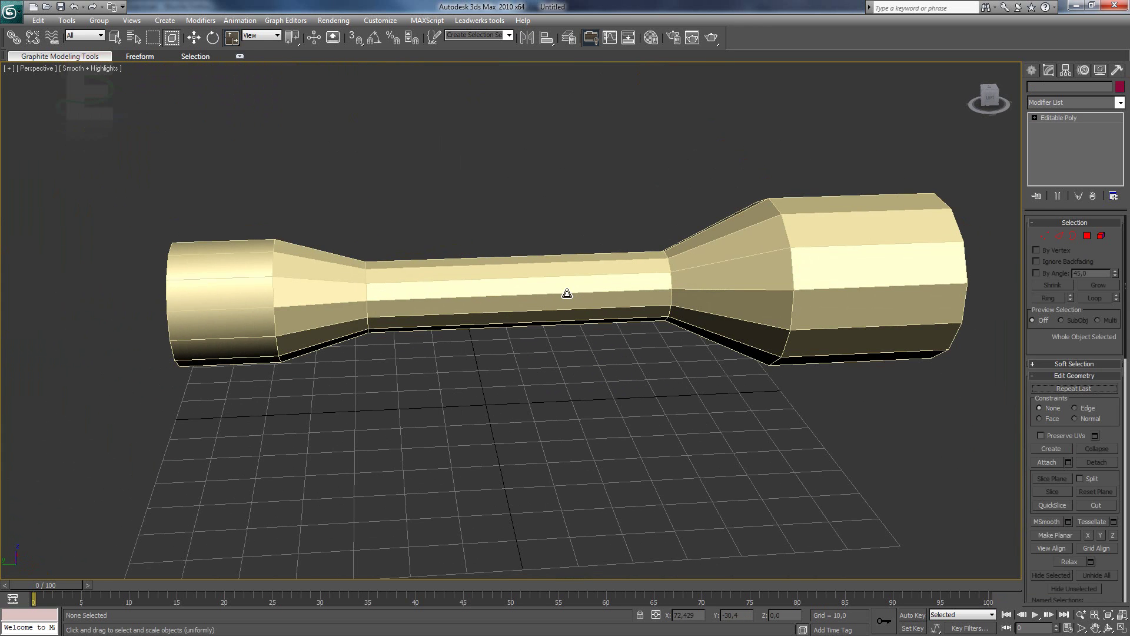
{"action": "key", "text": "F4"}
{"action": "left_click", "coordinate": [1060, 237]}
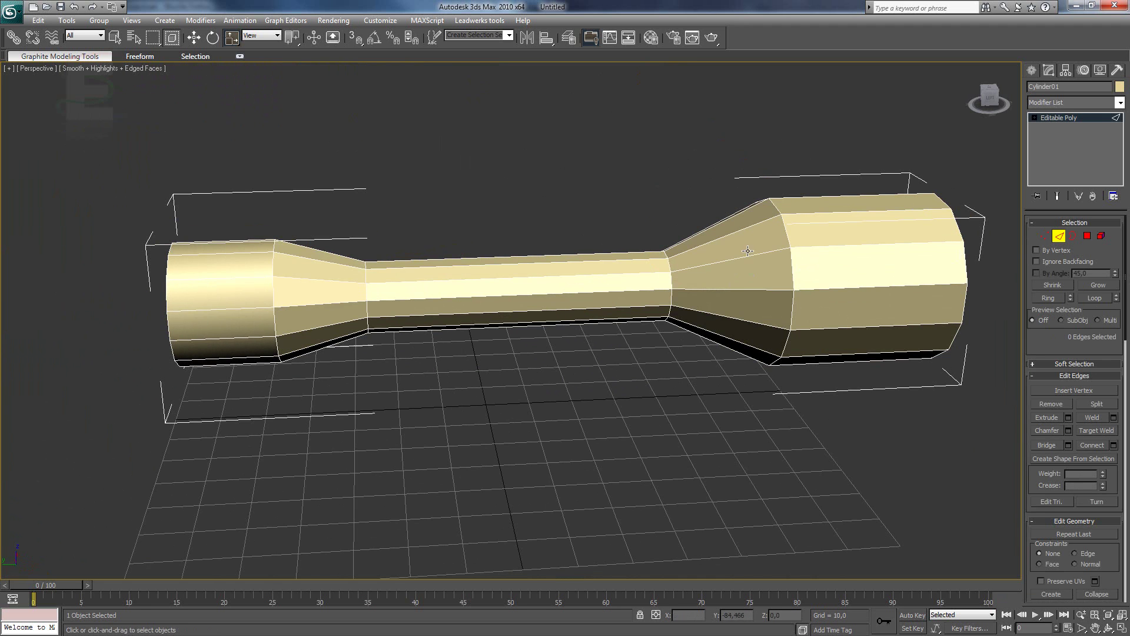
{"action": "left_click", "coordinate": [1061, 107]}
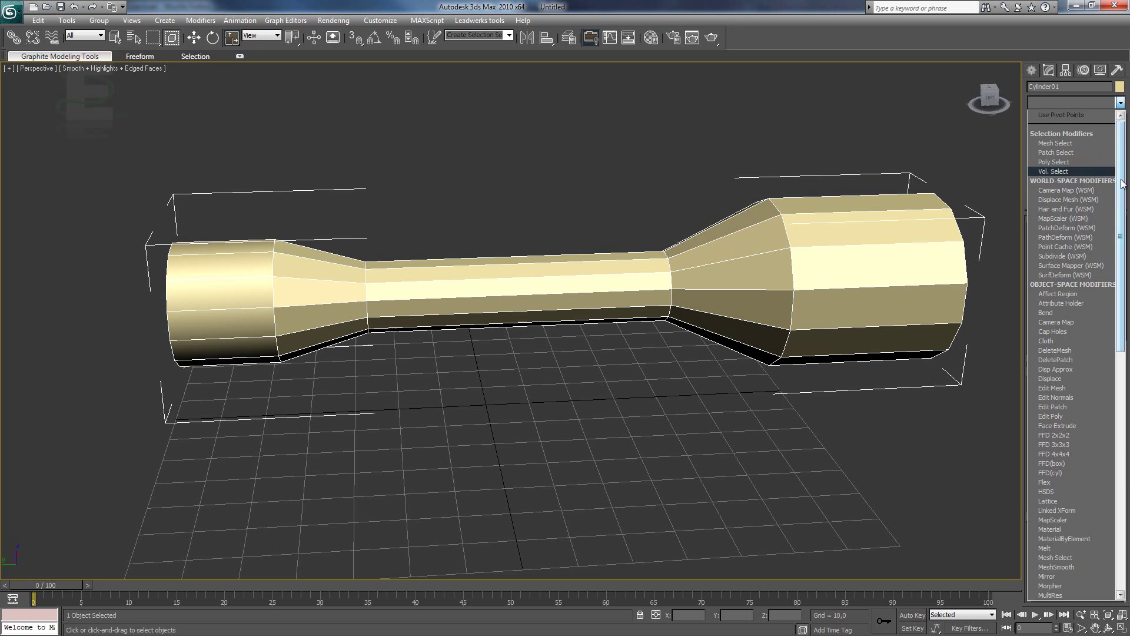
{"action": "left_click_drag", "start_coordinate": [1118, 184], "coordinate": [1115, 429]}
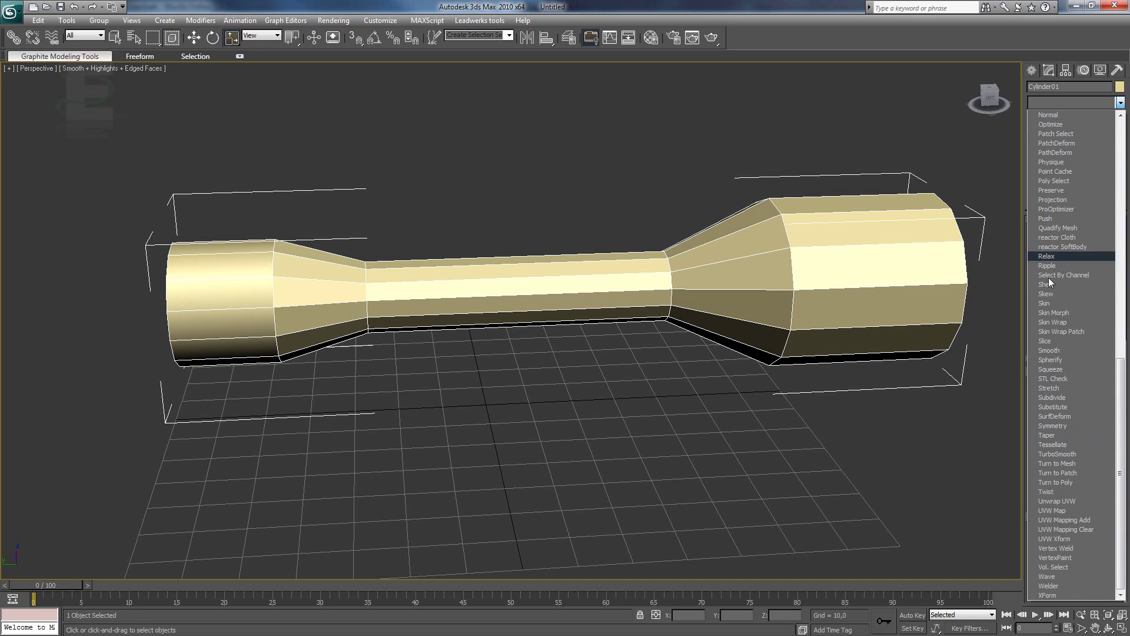
{"action": "left_click", "coordinate": [1052, 456]}
- Inspect the smoothed scope, then delete TurboSmooth from the modifier stack
{"action": "mouse_move", "coordinate": [677, 386]}
{"action": "middle_mouse_down", "text": "alt"}
{"action": "mouse_move", "coordinate": [663, 373]}
{"action": "mouse_move", "coordinate": [796, 380]}
{"action": "mouse_move", "coordinate": [665, 402]}
{"action": "mouse_move", "coordinate": [468, 383]}
{"action": "mouse_move", "coordinate": [536, 367]}
{"action": "mouse_move", "coordinate": [692, 381]}
{"action": "middle_mouse_up", "text": "alt"}
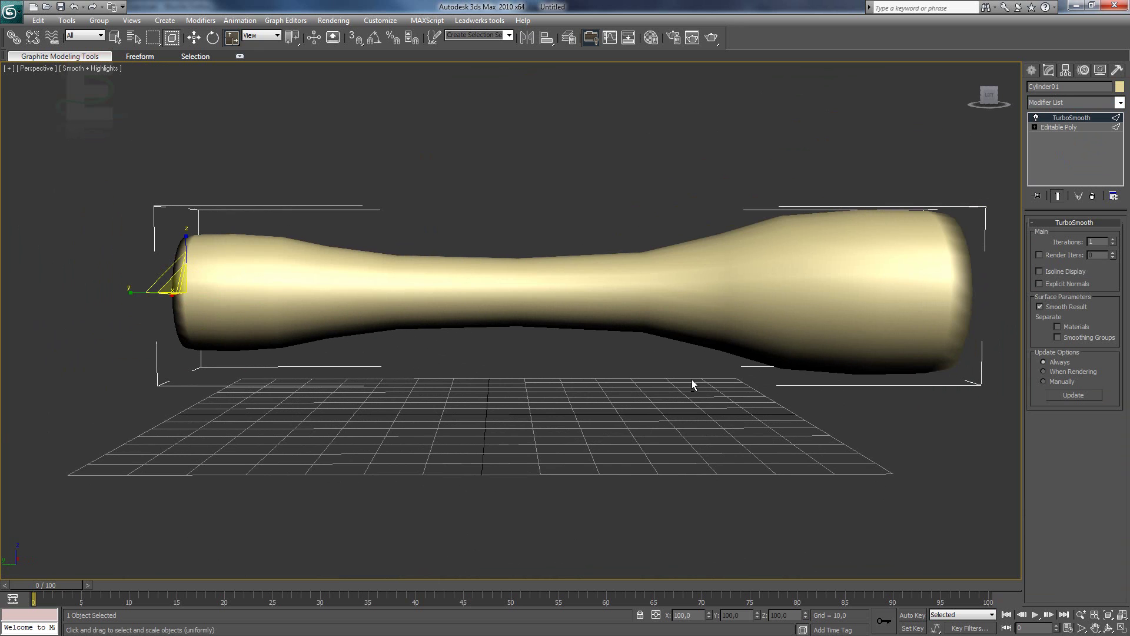
{"action": "right_click", "coordinate": [1047, 120]}
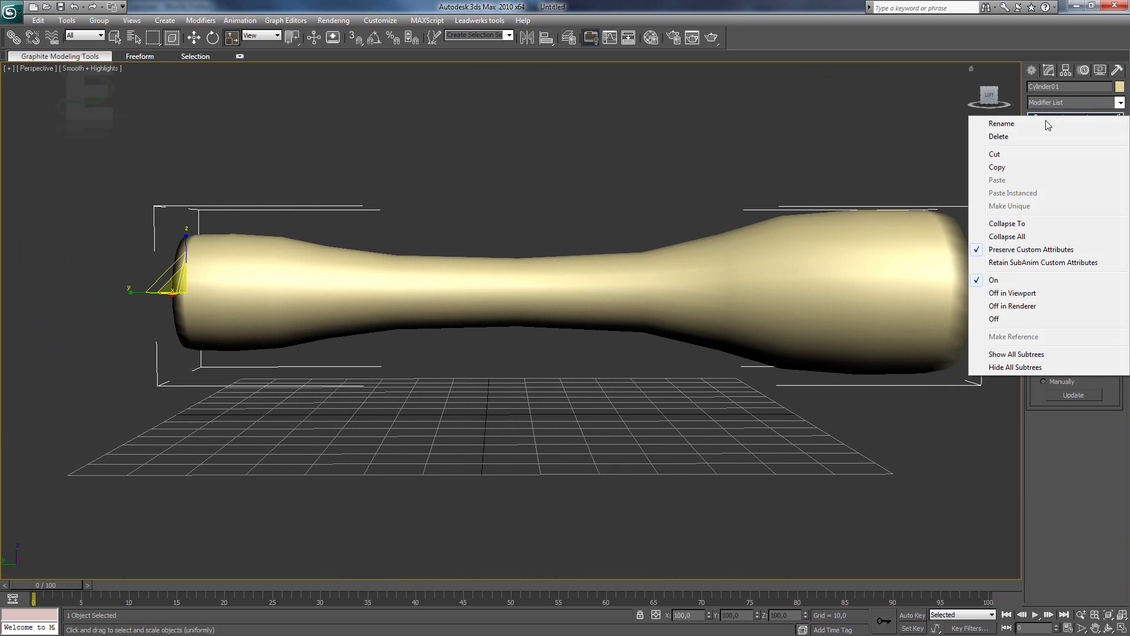
{"action": "left_click", "coordinate": [1037, 139]}
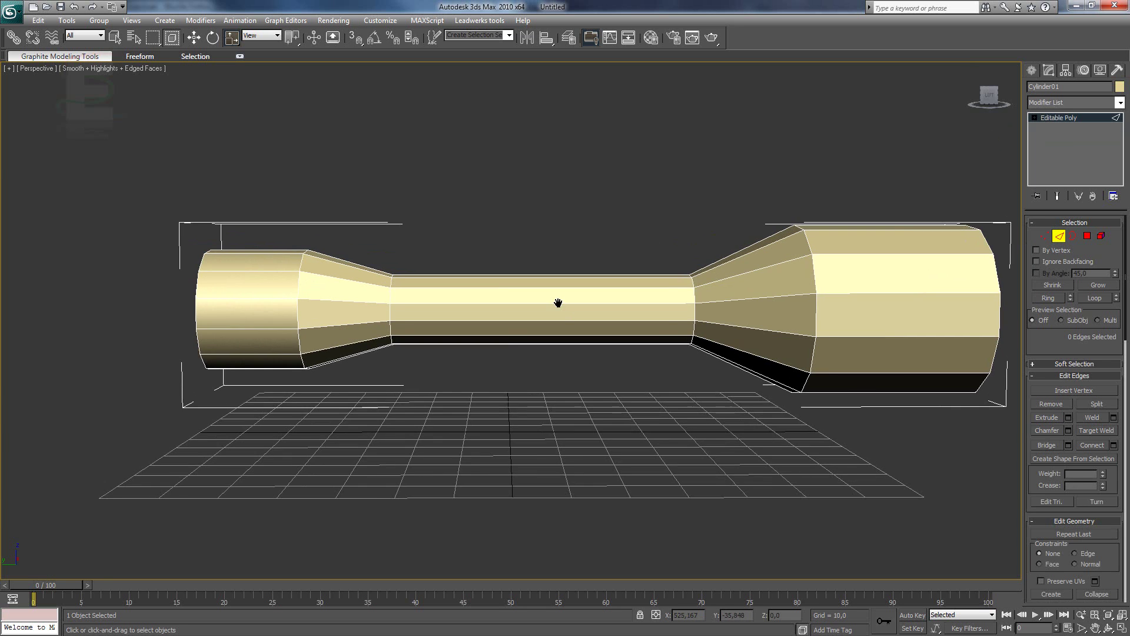
- Select a lengthwise edge on each body section and extend them into a ring
{"action": "scroll", "coordinate": [558, 303], "scroll_direction": "up", "scroll_amount": 3}
{"action": "left_click", "coordinate": [557, 280]}
{"action": "middle_click_drag", "start_coordinate": [507, 293], "coordinate": [312, 266], "text": "alt"}
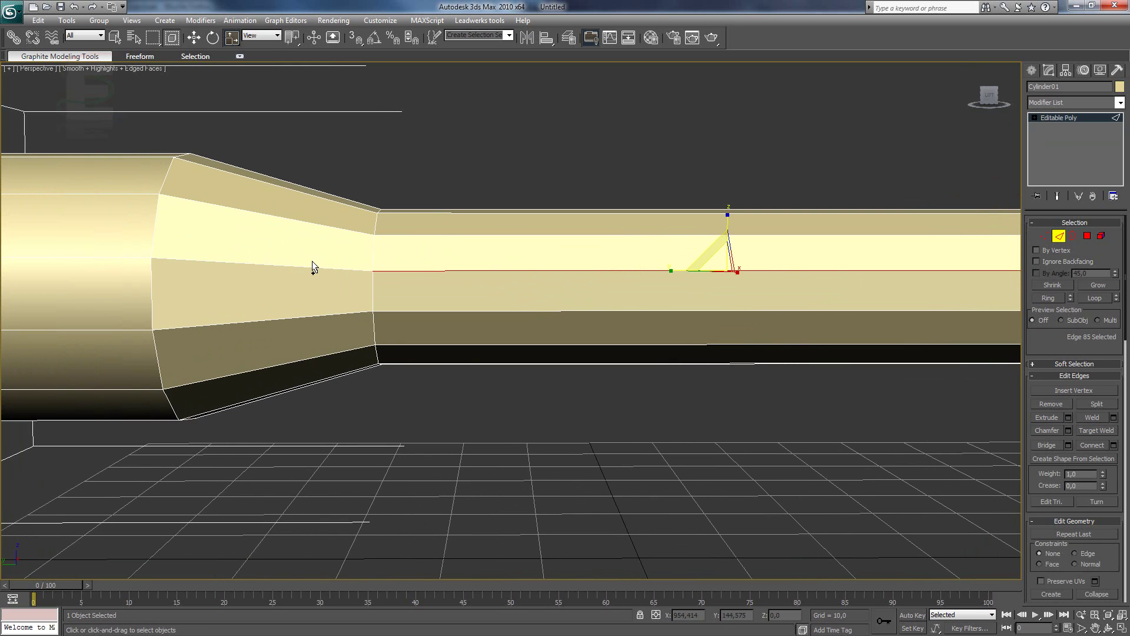
{"action": "left_click", "coordinate": [312, 265], "text": "ctrl"}
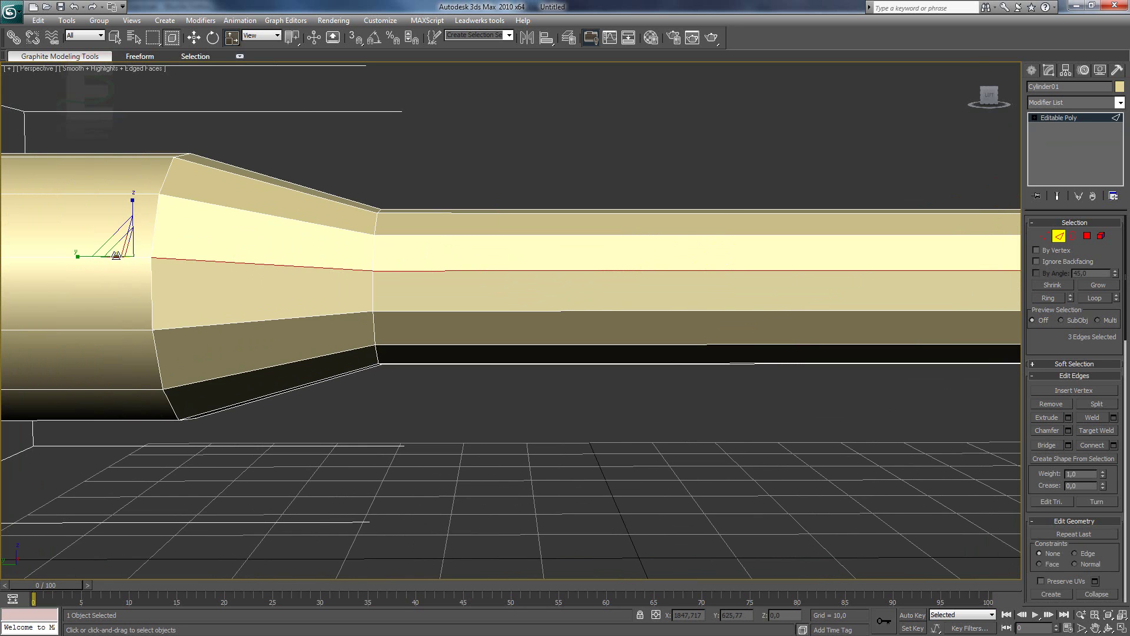
{"action": "middle_click_drag", "start_coordinate": [287, 286], "coordinate": [380, 294]}
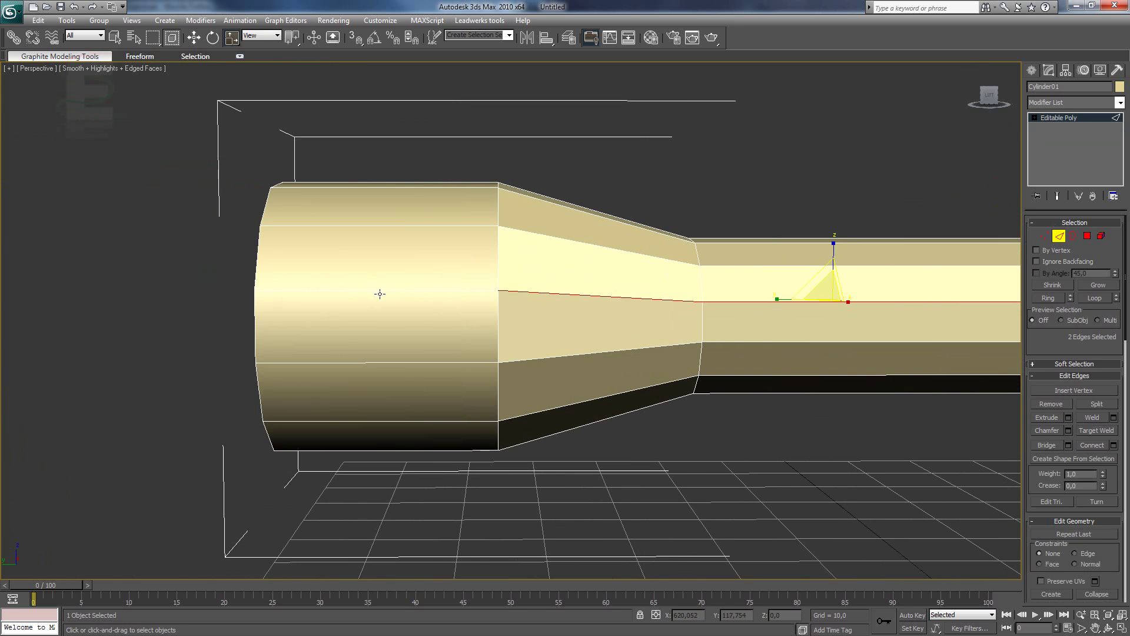
{"action": "left_click", "coordinate": [381, 292], "text": "ctrl"}
{"action": "middle_click_drag", "start_coordinate": [653, 318], "coordinate": [489, 315]}
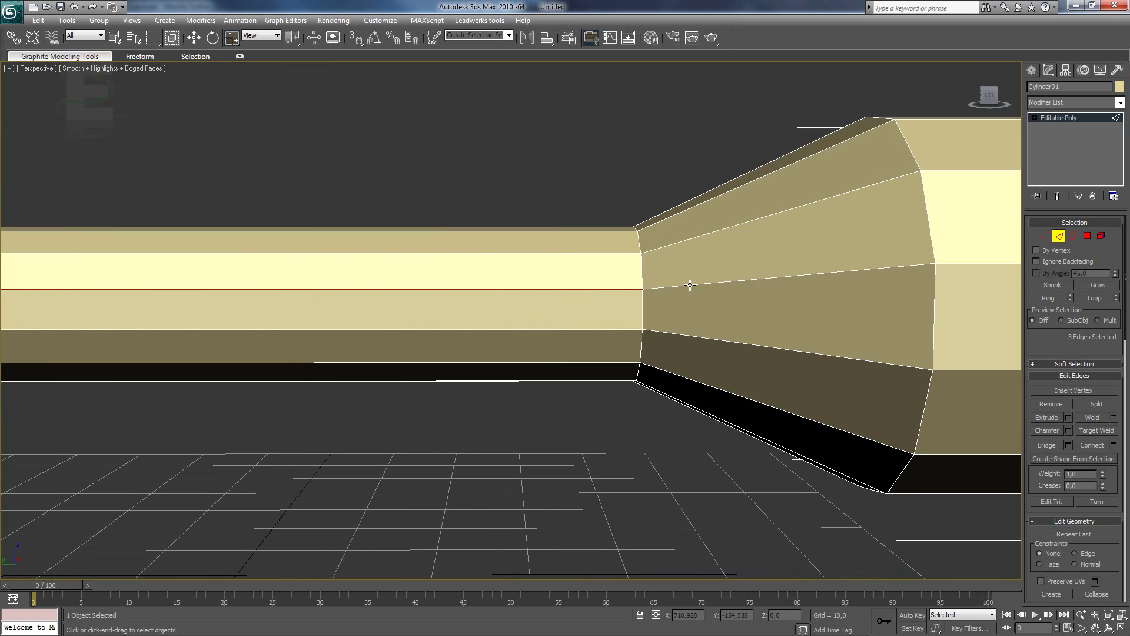
{"action": "left_click", "coordinate": [694, 287], "text": "ctrl"}
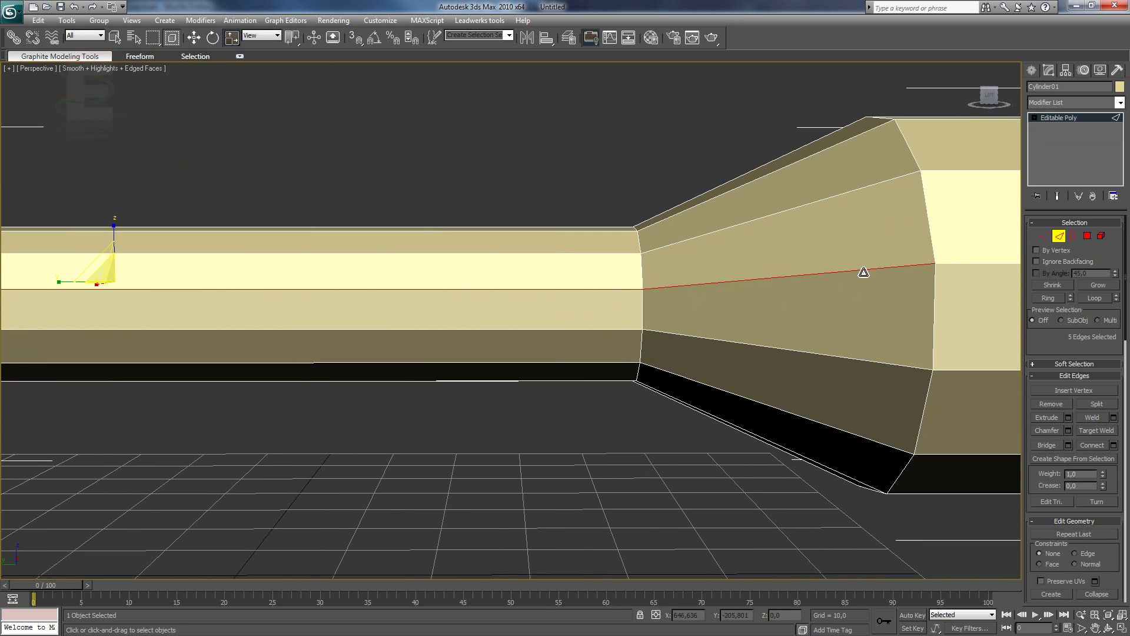
{"action": "left_click", "coordinate": [954, 267], "text": "ctrl"}
{"action": "middle_click_drag", "start_coordinate": [670, 299], "coordinate": [634, 292]}
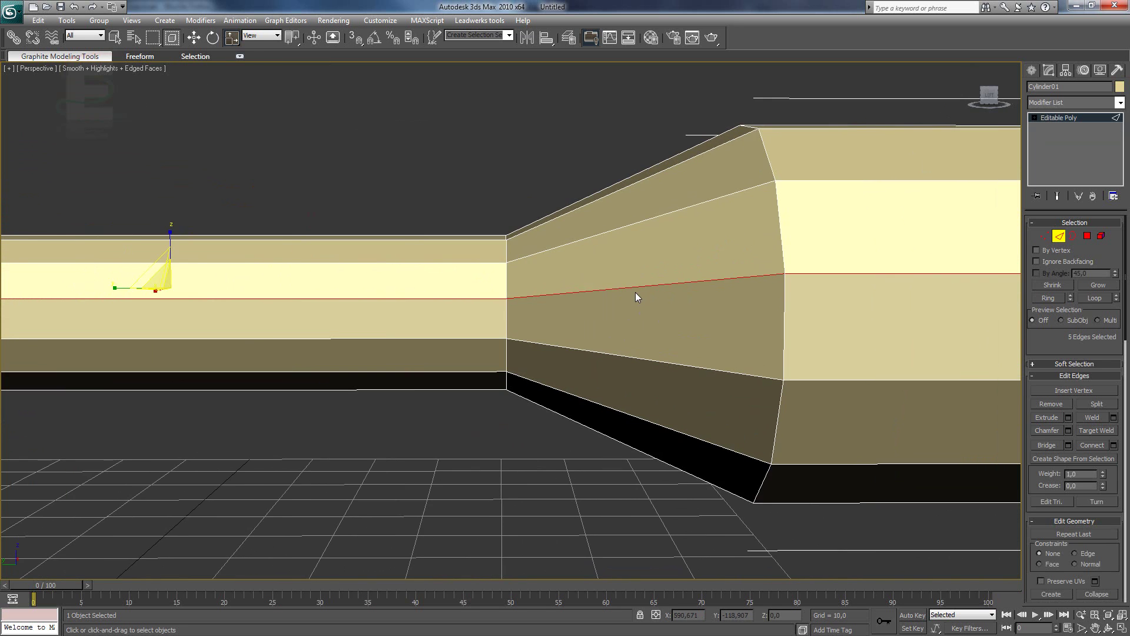
{"action": "scroll", "coordinate": [635, 292], "scroll_direction": "down", "scroll_amount": 5}
{"action": "key", "text": "z"}
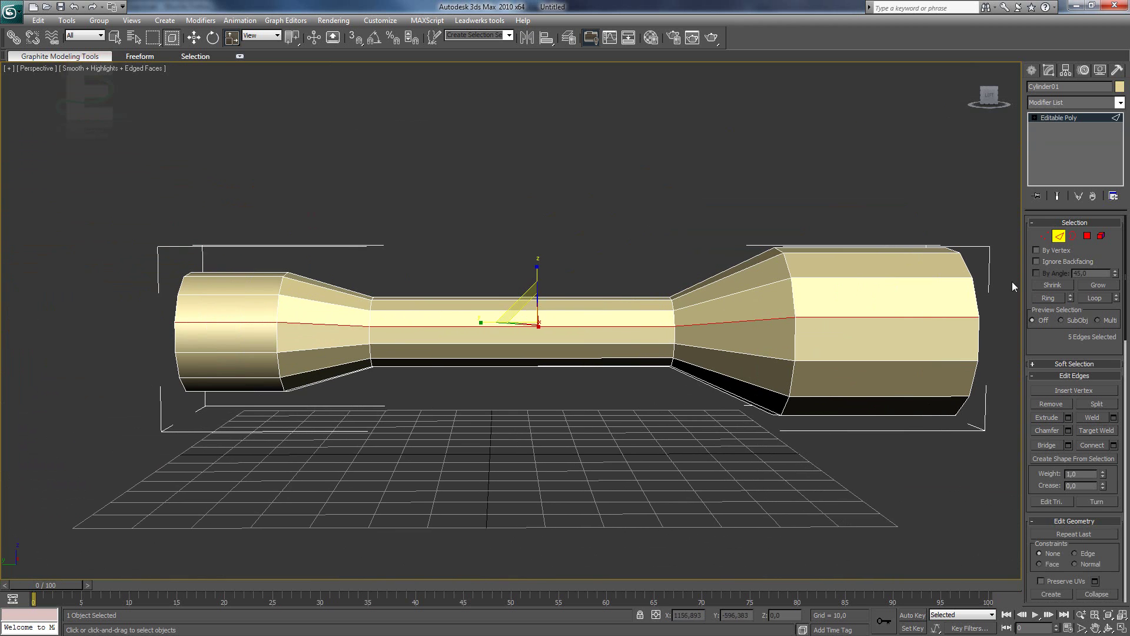
{"action": "left_click", "coordinate": [1040, 300]}
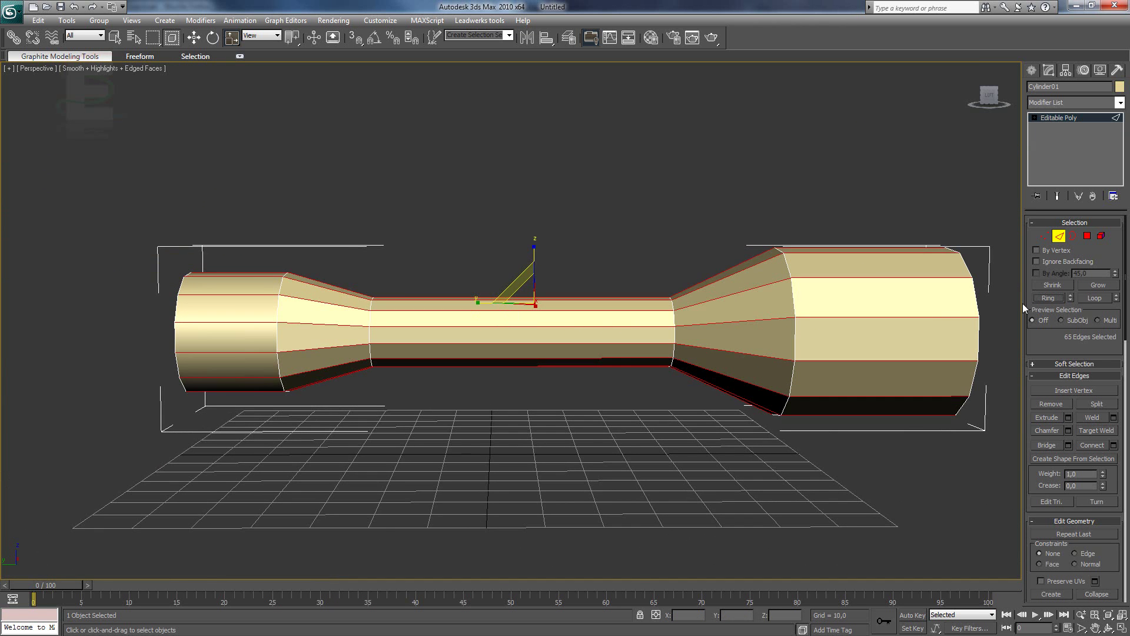
- Reselect one middle-tube edge and extend it with Ring and Loop to 65 edges
{"action": "middle_click_drag", "start_coordinate": [704, 221], "coordinate": [718, 267], "text": "alt"}
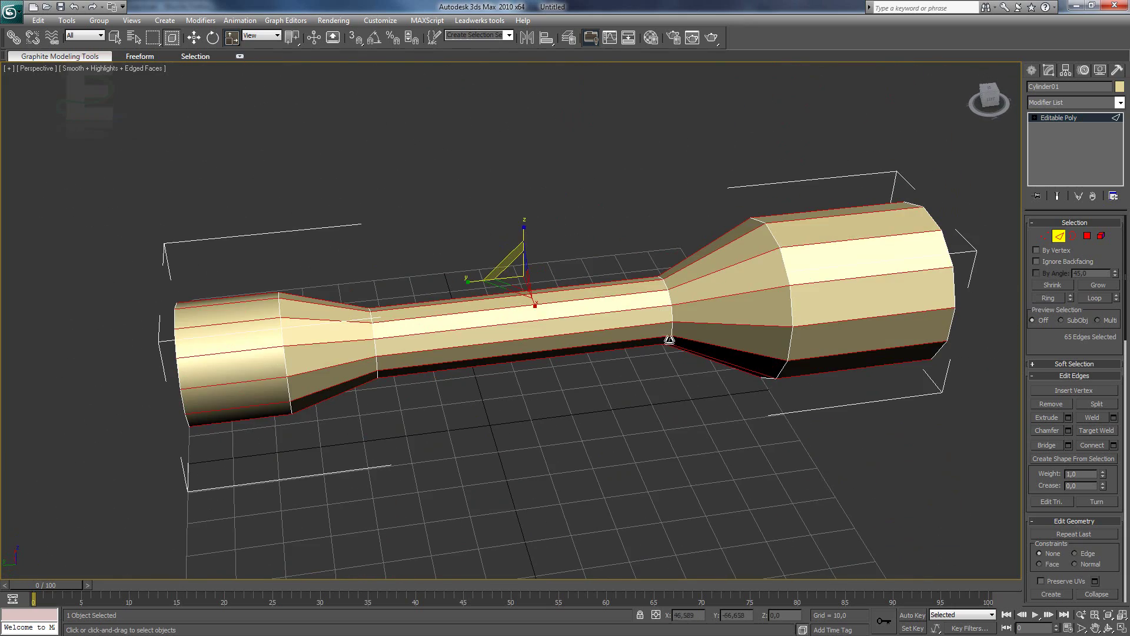
{"action": "left_click", "coordinate": [676, 313]}
{"action": "left_click", "coordinate": [605, 330]}
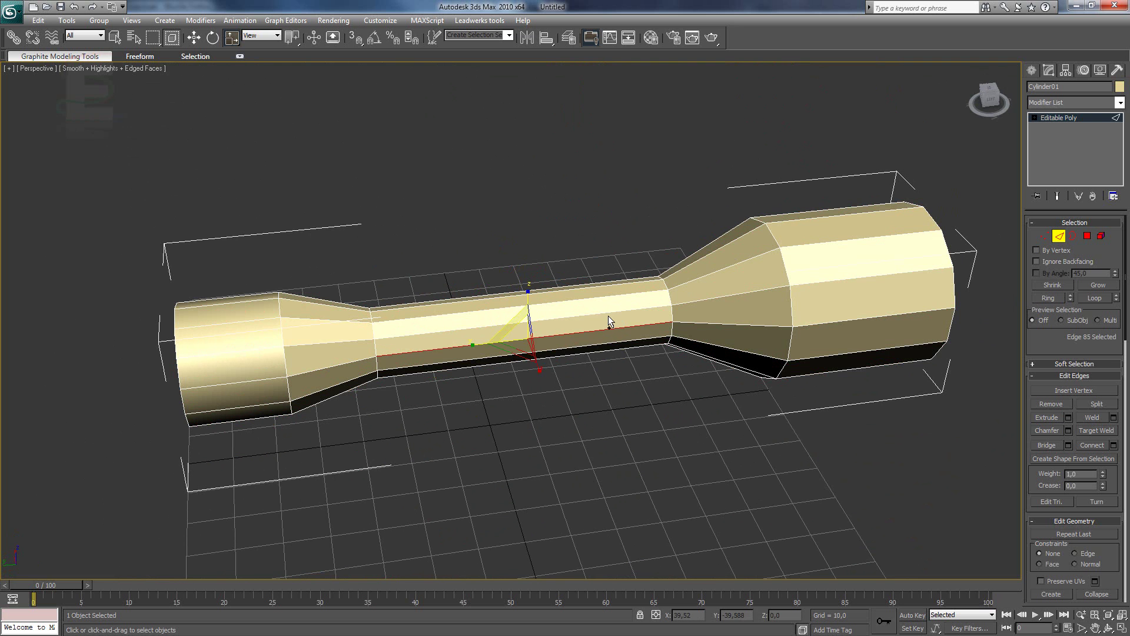
{"action": "left_click", "coordinate": [604, 314]}
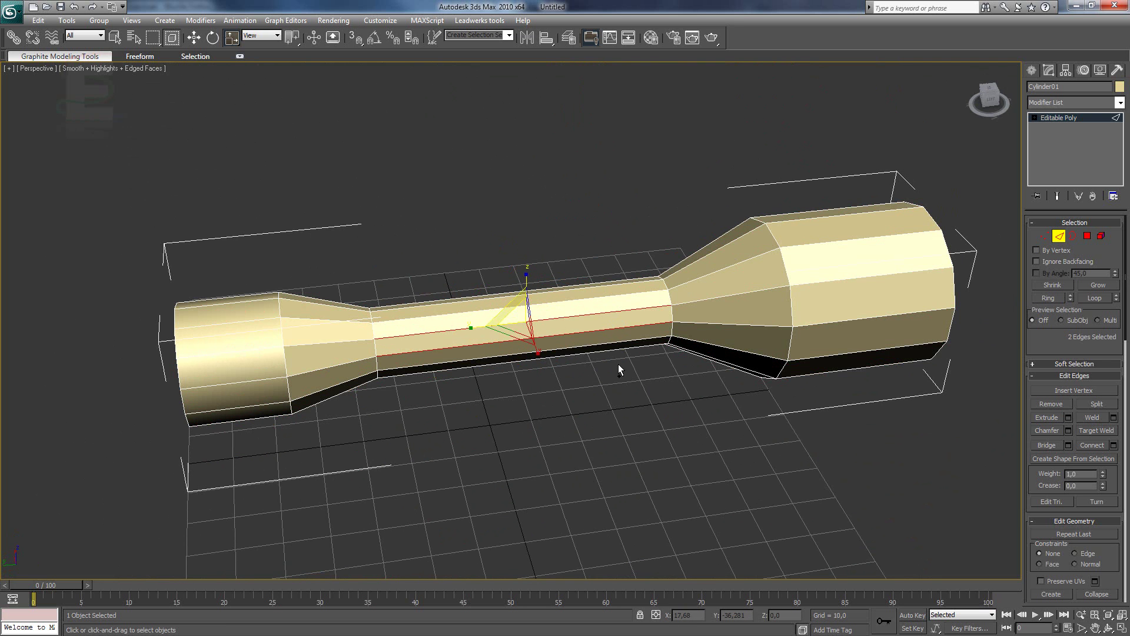
{"action": "key", "text": "alt+r"}
{"action": "key", "text": "alt+l"}
{"action": "middle_click_drag", "start_coordinate": [634, 377], "coordinate": [628, 348], "text": "alt"}
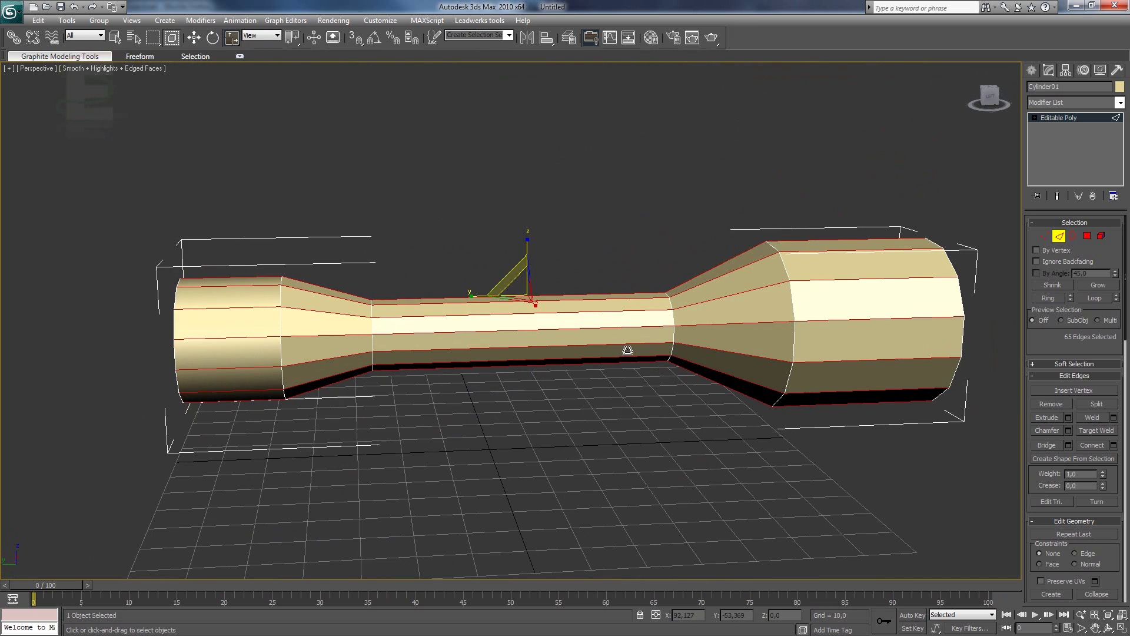
- Connect the selected edges with 2 segments and pinch 95 to add supporting loops
{"action": "left_click", "coordinate": [1114, 446]}
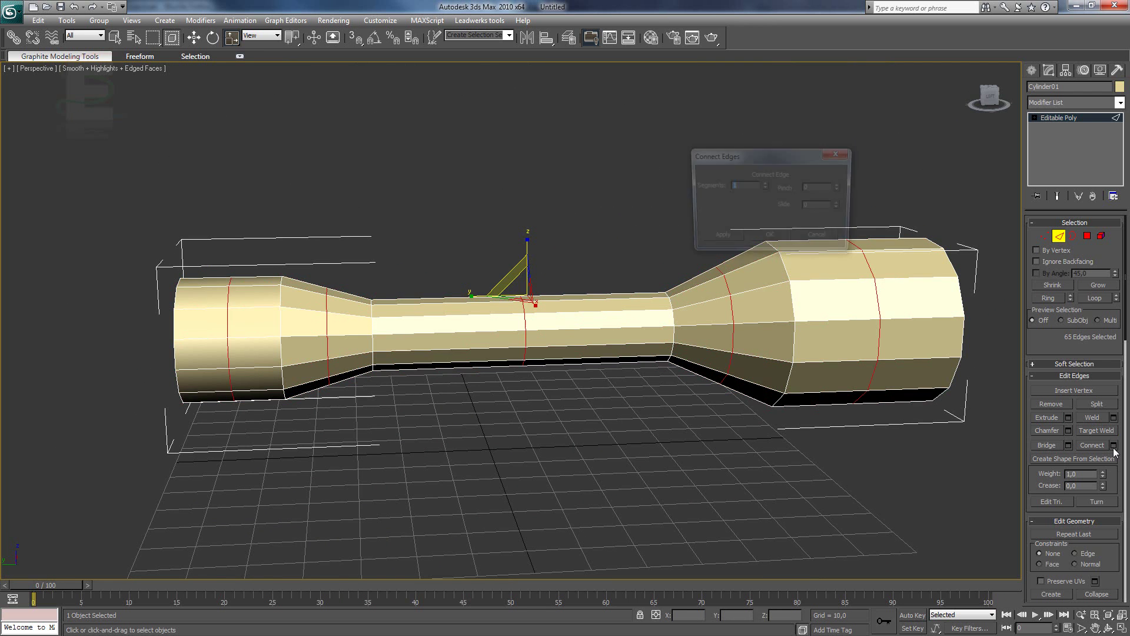
{"action": "scroll", "coordinate": [634, 378], "scroll_direction": "up", "scroll_amount": 4}
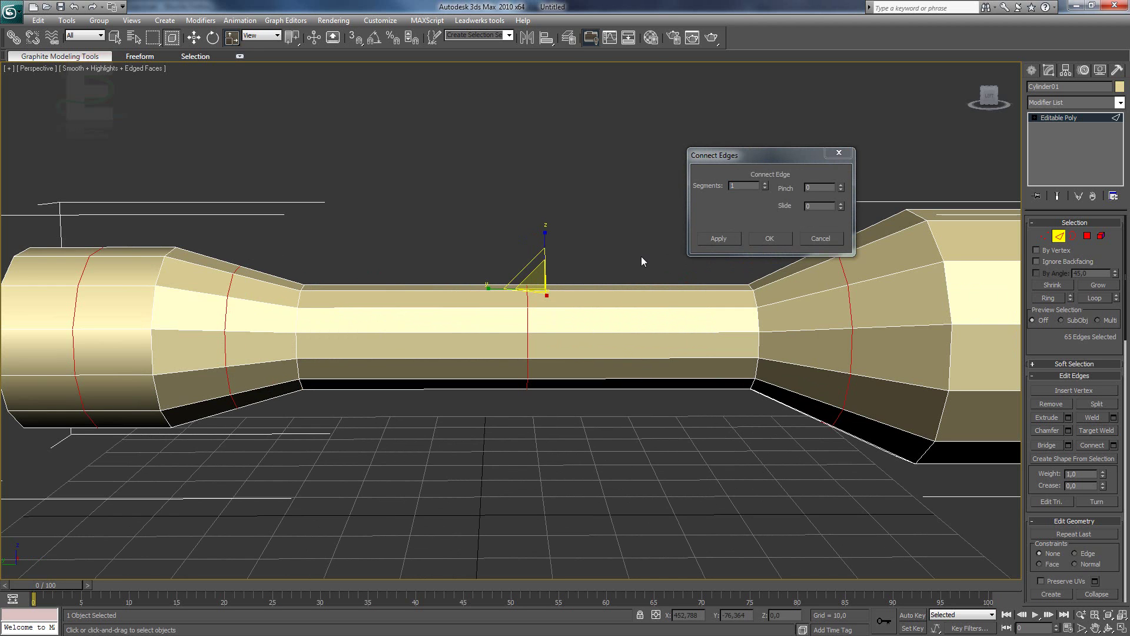
{"action": "left_click", "coordinate": [765, 183]}
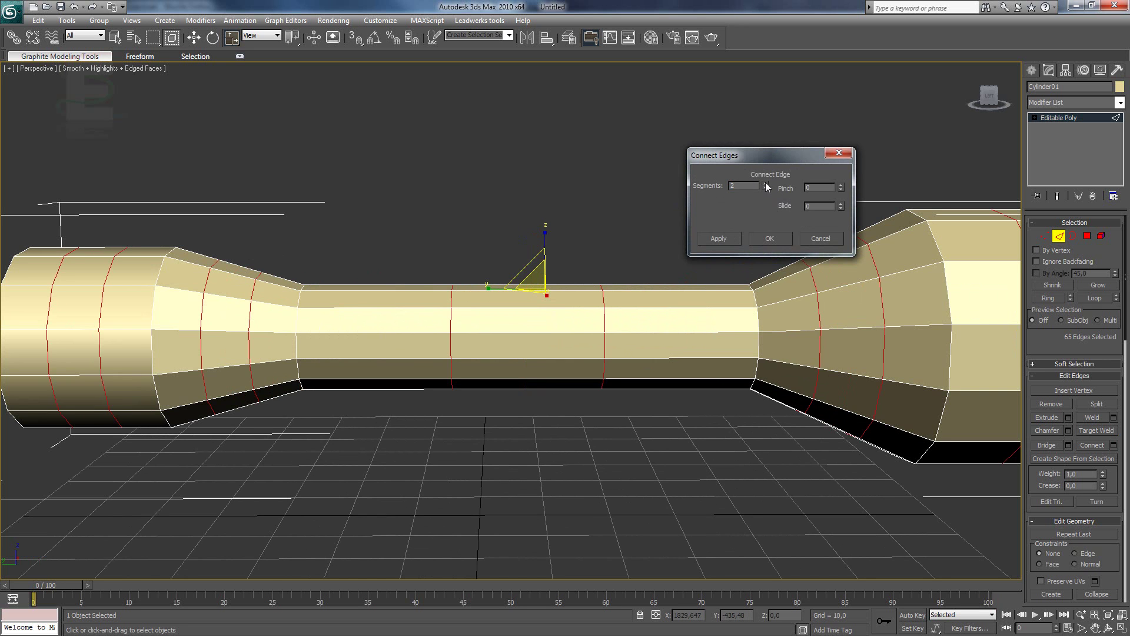
{"action": "left_click_drag", "start_coordinate": [843, 193], "coordinate": [848, 50]}
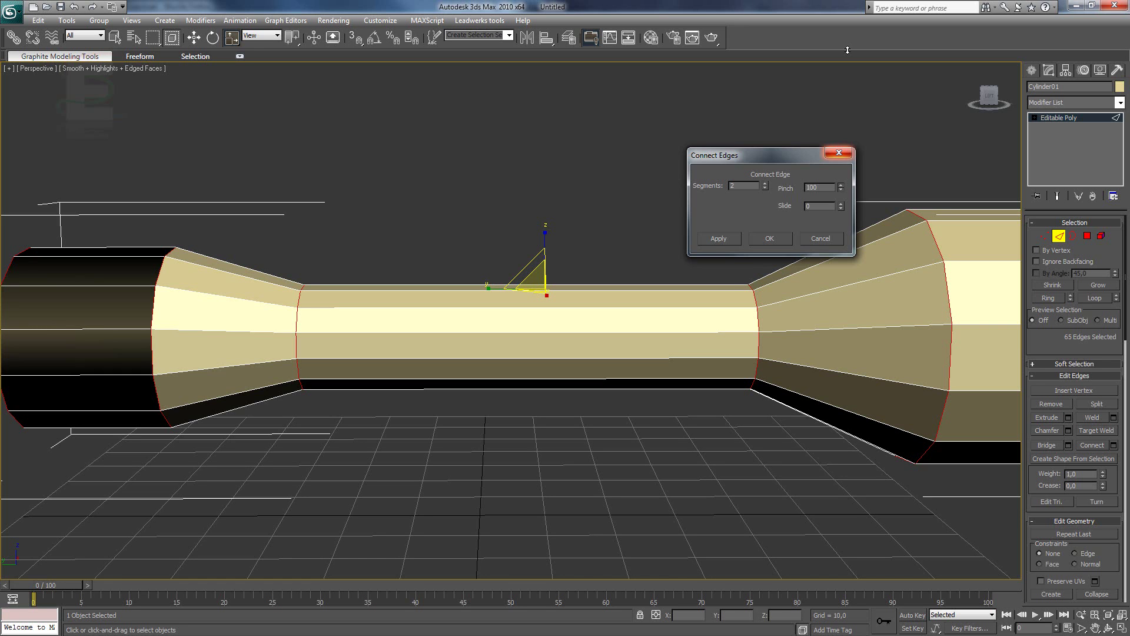
{"action": "left_click_drag", "start_coordinate": [848, 61], "coordinate": [850, 73]}
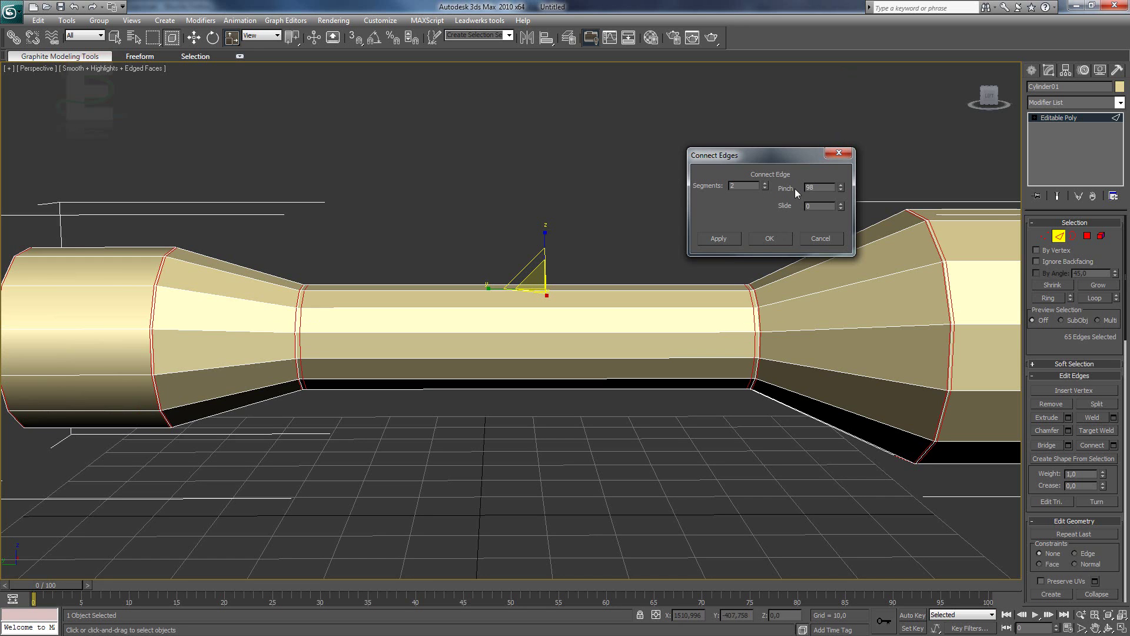
{"action": "left_click_drag", "start_coordinate": [839, 191], "coordinate": [839, 196]}
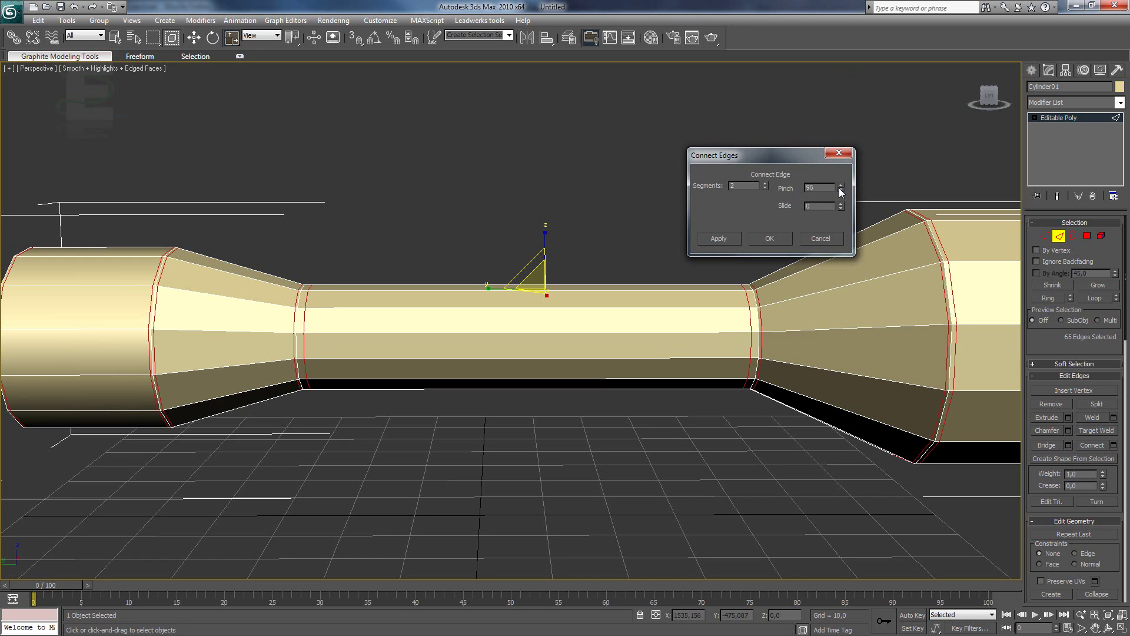
{"action": "left_click", "coordinate": [780, 236]}
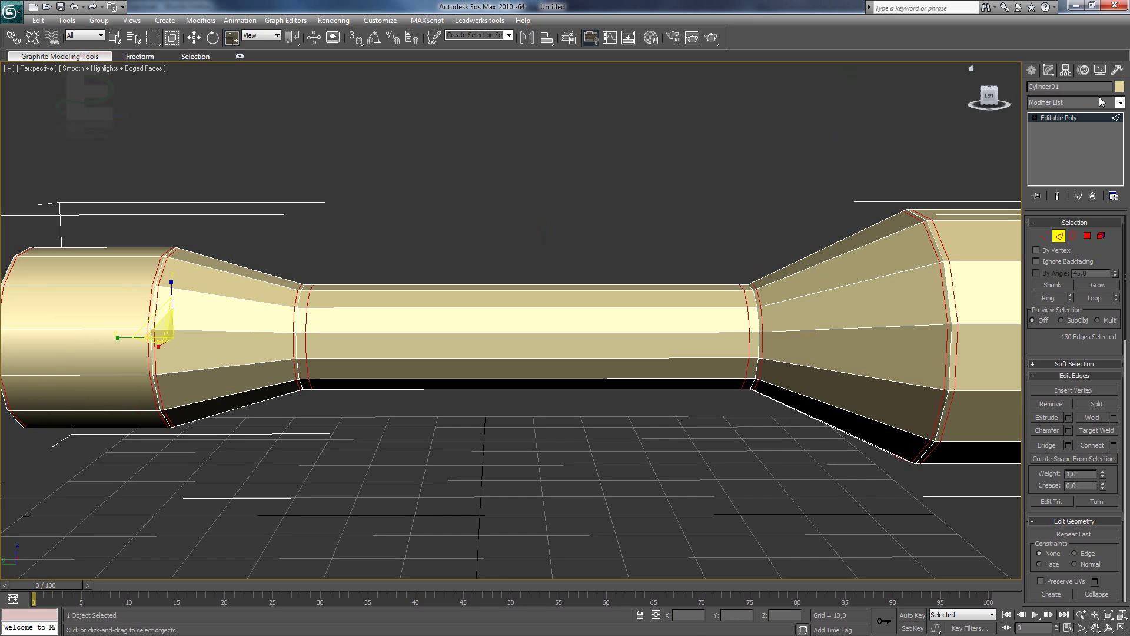
{"action": "left_click", "coordinate": [1071, 102]}
{"action": "scroll", "coordinate": [1072, 306], "scroll_direction": "down", "scroll_amount": 5}
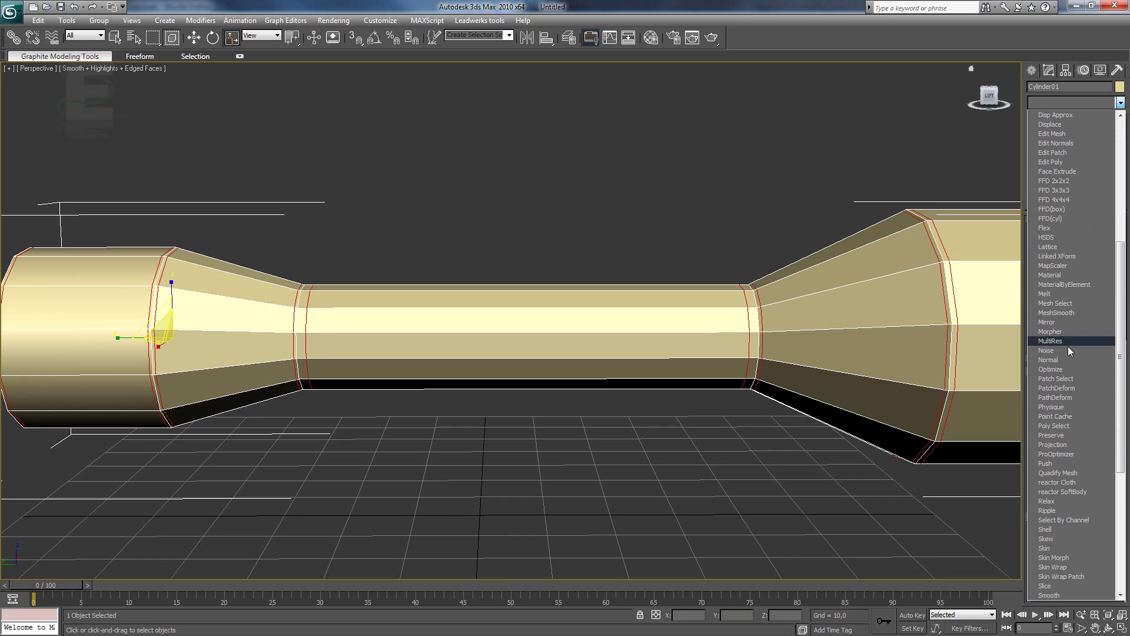
- Apply TurboSmooth to the scope and deselect it
{"action": "scroll", "coordinate": [1076, 559], "scroll_direction": "down", "scroll_amount": 5}
{"action": "left_click", "coordinate": [1070, 560]}
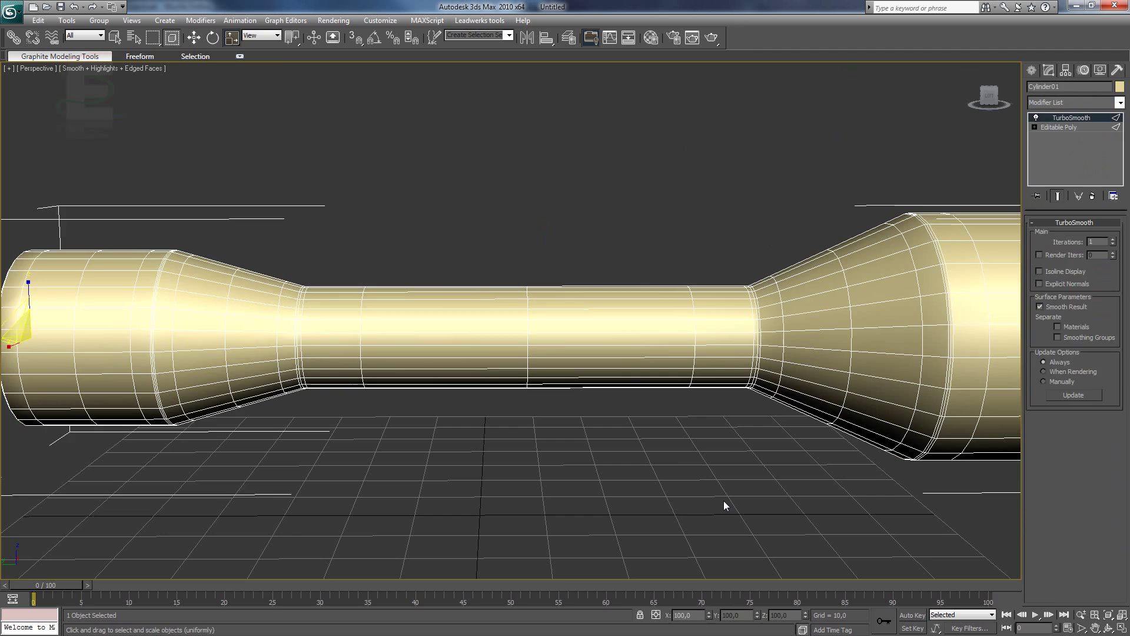
{"action": "left_click", "coordinate": [723, 502]}
{"action": "key", "text": "F4"}
{"action": "scroll", "coordinate": [670, 458], "scroll_direction": "down", "scroll_amount": 4}
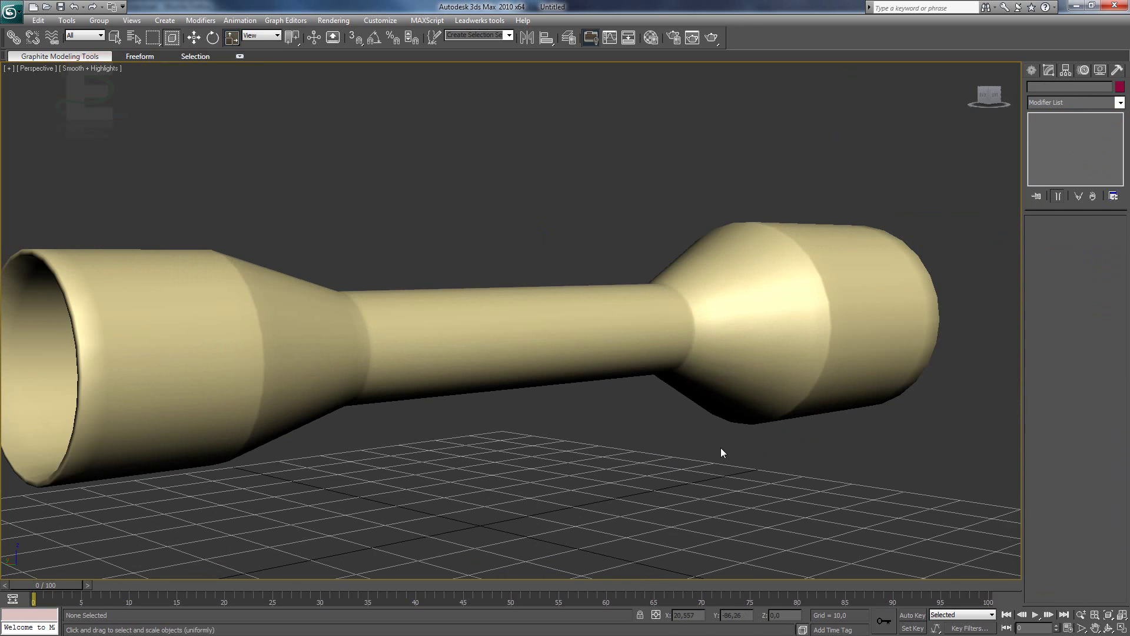
{"action": "scroll", "coordinate": [719, 454], "scroll_direction": "up", "scroll_amount": 3}
- Orbit around the smoothed scope into its open end, with edged faces shown
{"action": "middle_click_drag", "start_coordinate": [655, 449], "coordinate": [680, 416], "text": "alt"}
{"action": "scroll", "coordinate": [679, 416], "scroll_direction": "up", "scroll_amount": 3}
{"action": "scroll", "coordinate": [679, 416], "scroll_direction": "down", "scroll_amount": 3}
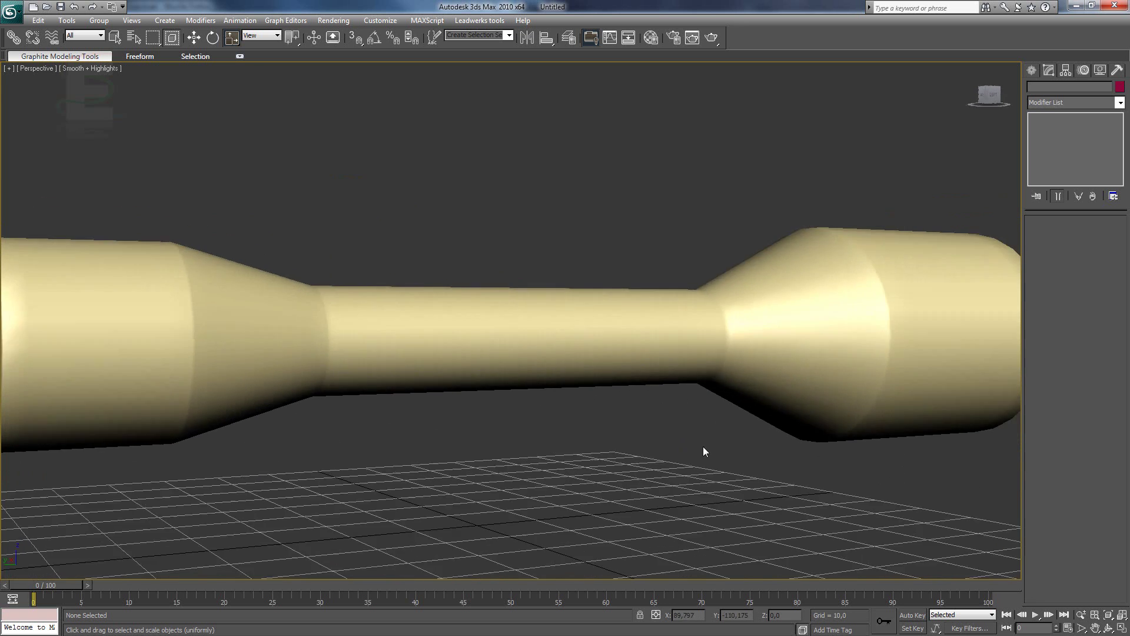
{"action": "middle_click_drag", "start_coordinate": [704, 454], "coordinate": [681, 454], "text": "alt"}
{"action": "scroll", "coordinate": [684, 447], "scroll_direction": "up", "scroll_amount": 1}
{"action": "scroll", "coordinate": [472, 459], "scroll_direction": "down", "scroll_amount": 3}
{"action": "middle_click_drag", "start_coordinate": [471, 459], "coordinate": [538, 444], "text": "alt"}
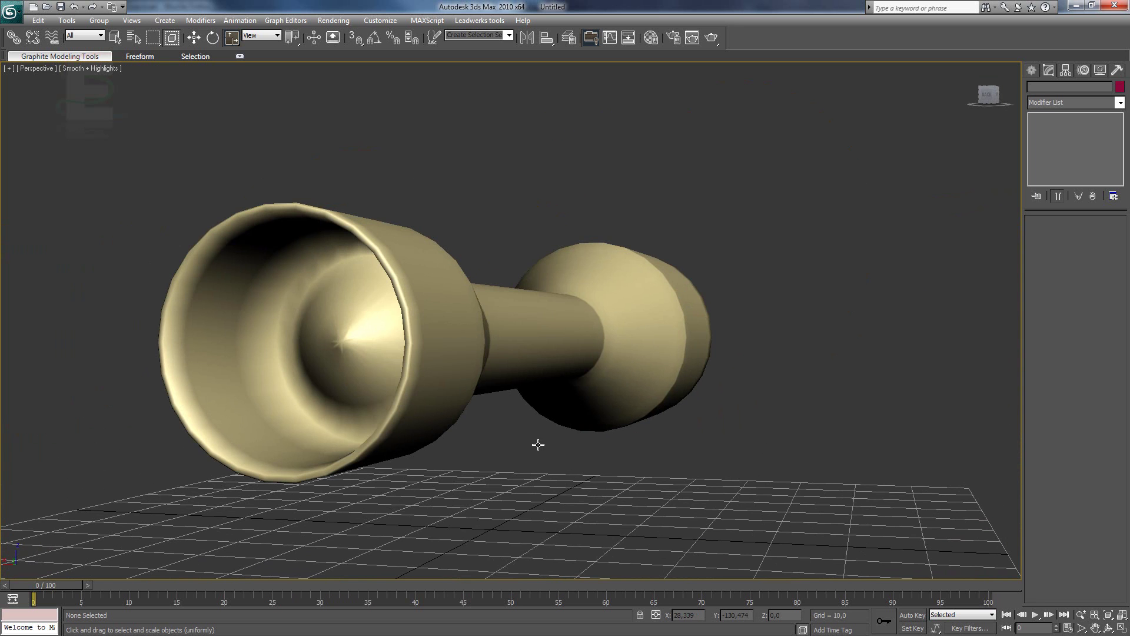
{"action": "key", "text": "F4"}
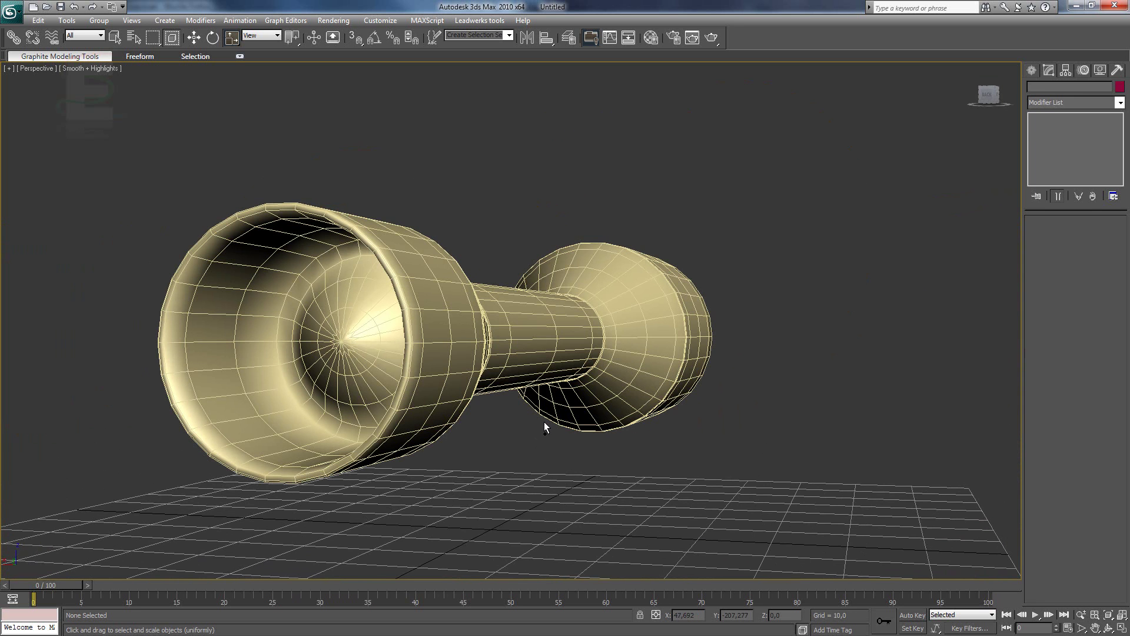
- Enter edge sub-object mode on Cylinder01 and turn the view to face the lens end
{"action": "left_click", "coordinate": [544, 422]}
{"action": "key", "text": "2"}
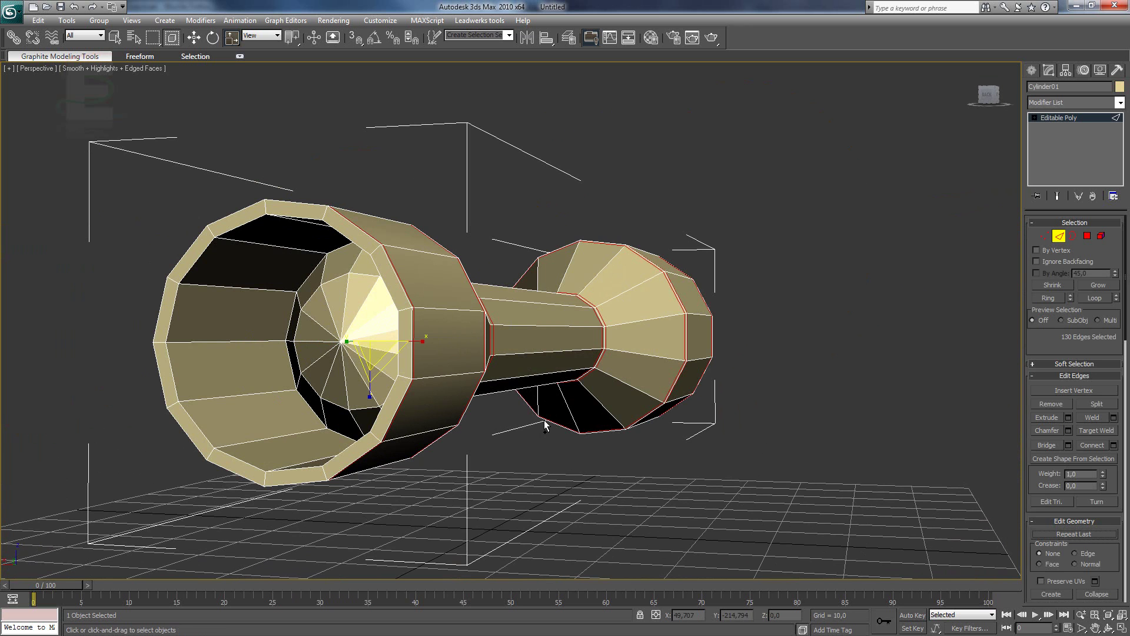
{"action": "left_click", "coordinate": [666, 477]}
{"action": "scroll", "coordinate": [518, 402], "scroll_direction": "up", "scroll_amount": 5}
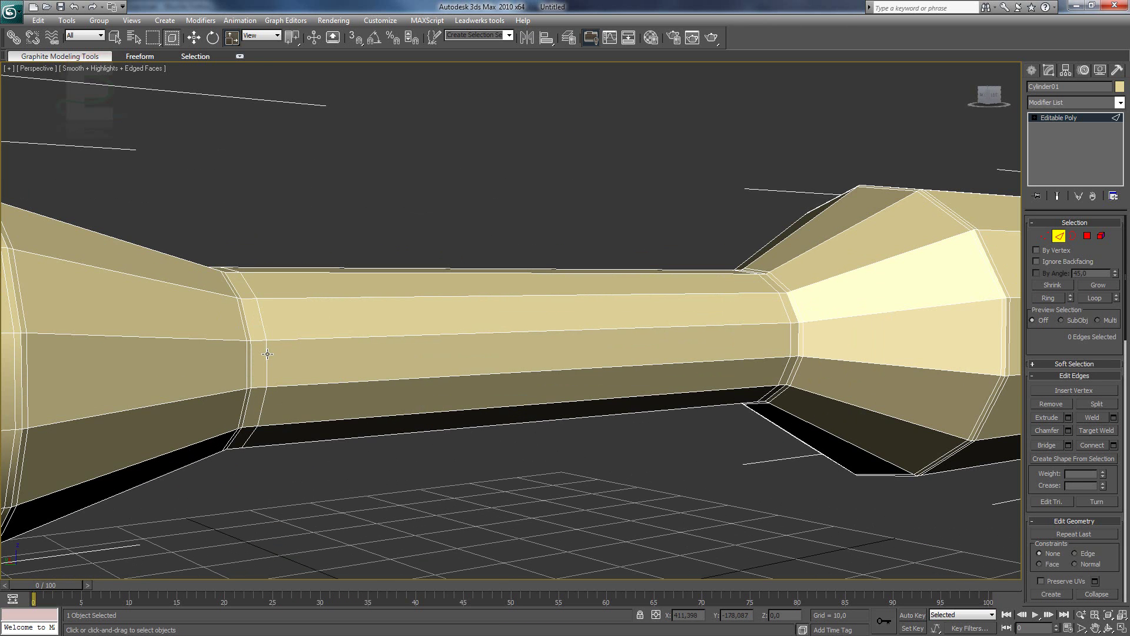
{"action": "left_click", "coordinate": [268, 353]}
{"action": "left_click", "coordinate": [260, 312], "text": "ctrl"}
{"action": "left_click", "coordinate": [275, 229]}
{"action": "middle_click_drag", "start_coordinate": [299, 345], "coordinate": [396, 352], "text": "alt"}
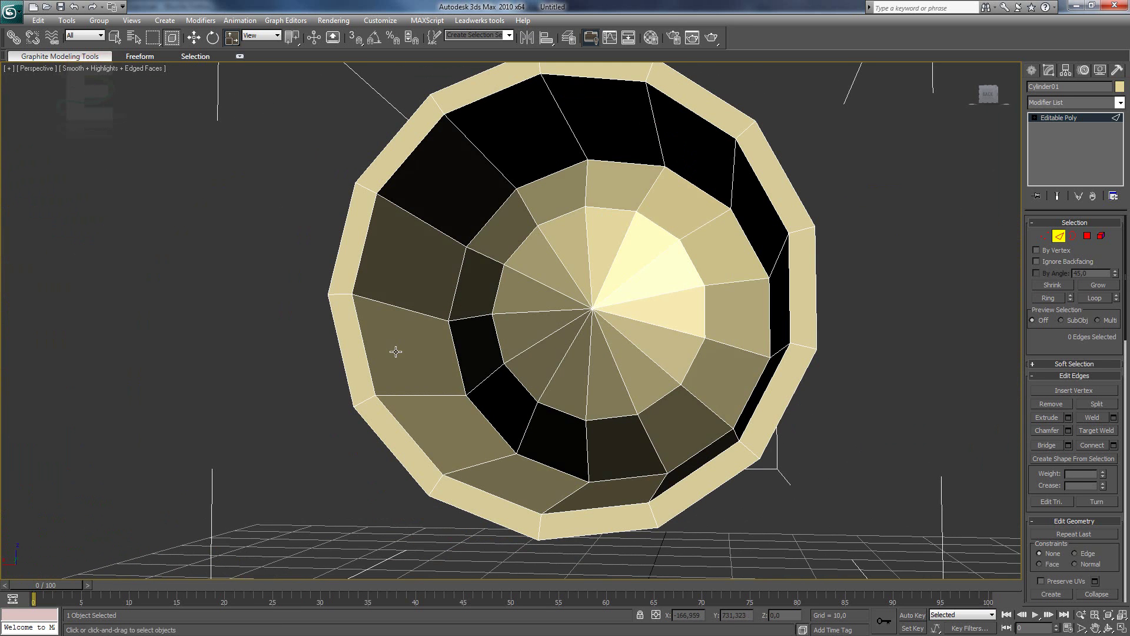
- Ring-select the inset lens spoke edges and connect them with 2 segments, pinch 95
{"action": "left_click", "coordinate": [749, 133]}
{"action": "middle_click_drag", "start_coordinate": [749, 133], "coordinate": [719, 202], "text": "alt"}
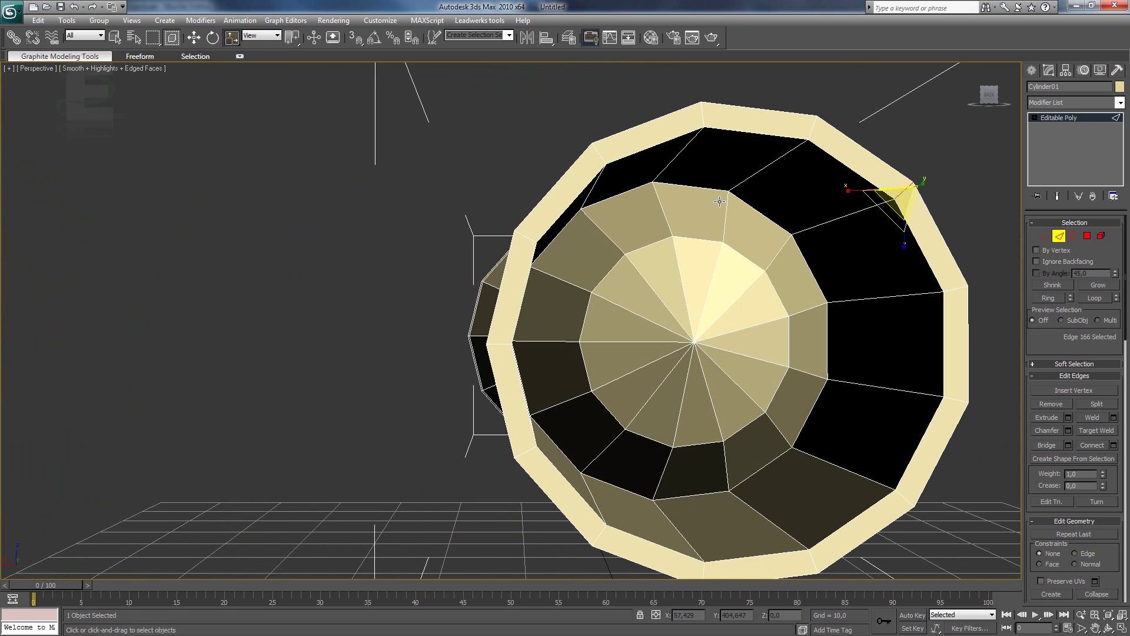
{"action": "left_click", "coordinate": [864, 213], "text": "ctrl"}
{"action": "left_click", "coordinate": [782, 249], "text": "ctrl"}
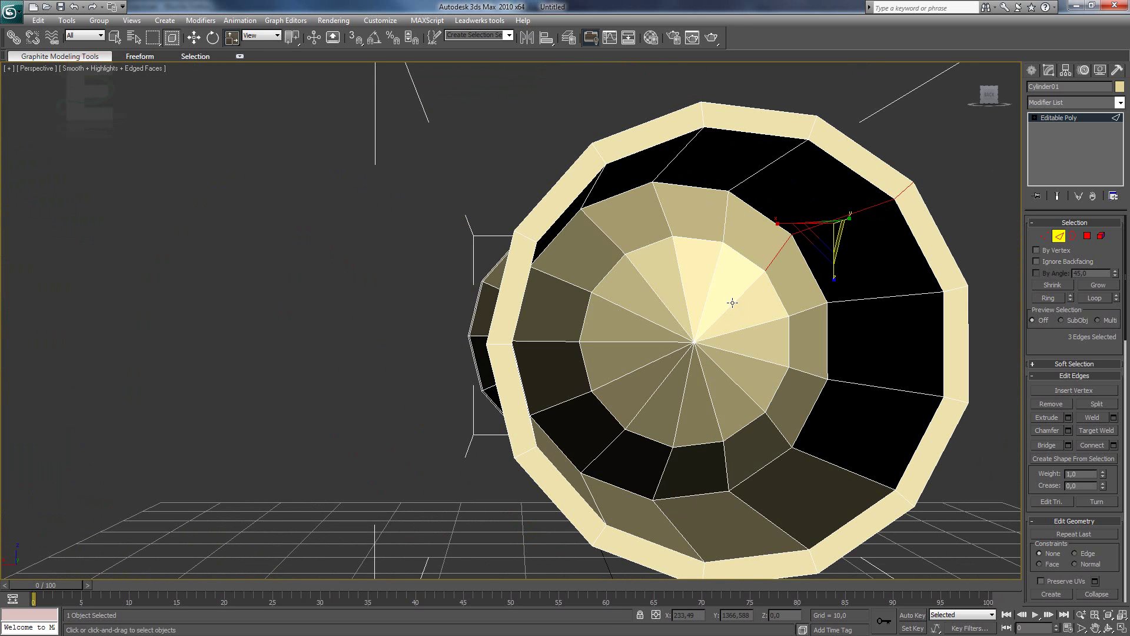
{"action": "left_click", "coordinate": [732, 303], "text": "ctrl"}
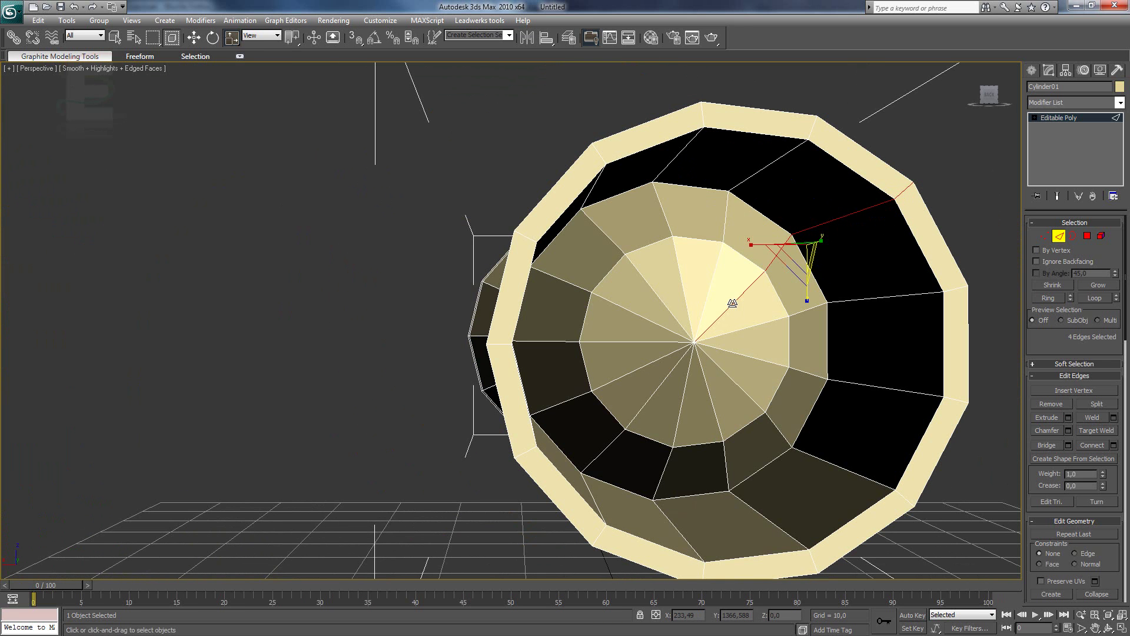
{"action": "left_click", "coordinate": [1047, 299]}
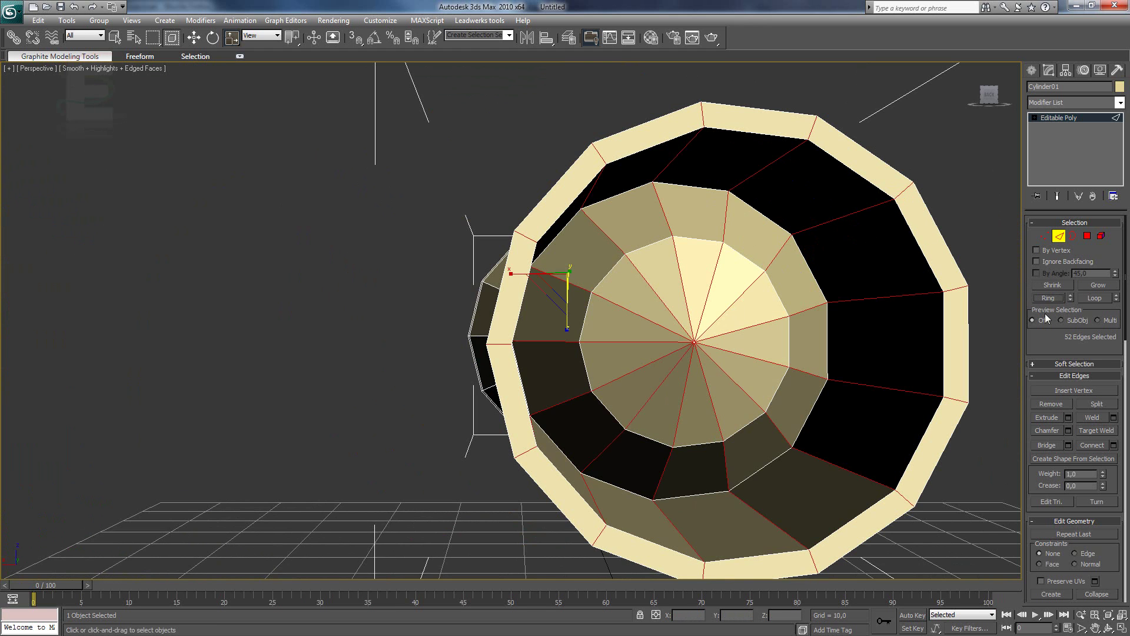
{"action": "left_click", "coordinate": [1113, 445]}
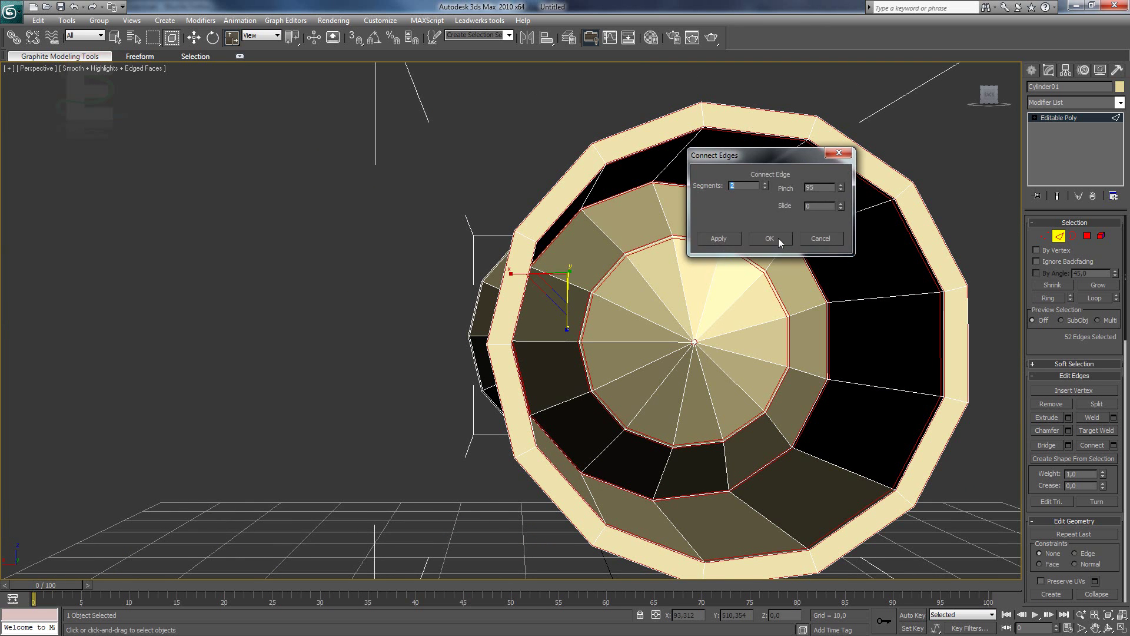
{"action": "left_click", "coordinate": [779, 238]}
- Reapply TurboSmooth to the scope and inspect the smoothed lens end without edged faces
{"action": "left_click", "coordinate": [1120, 103]}
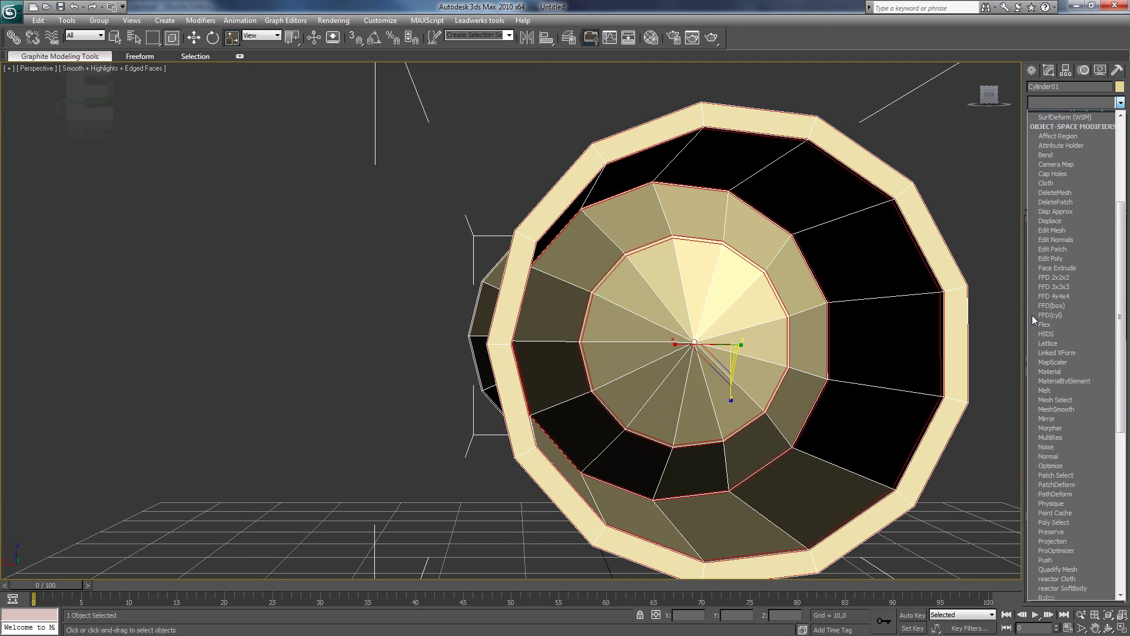
{"action": "scroll", "coordinate": [1059, 449], "scroll_direction": "down", "scroll_amount": 8}
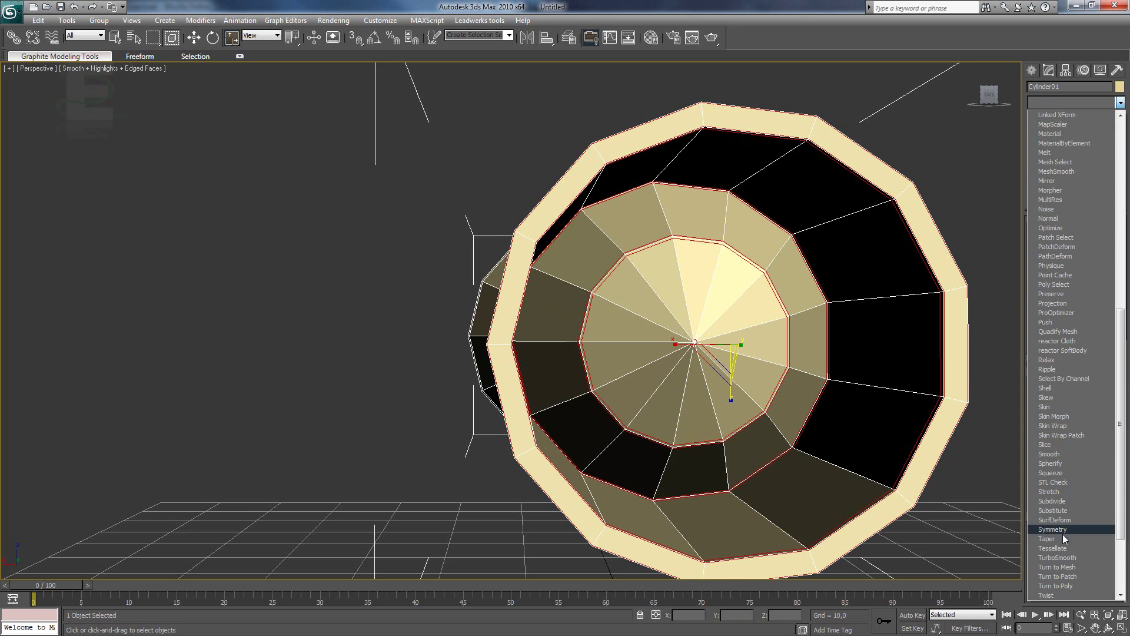
{"action": "left_click", "coordinate": [1062, 556]}
{"action": "left_click", "coordinate": [998, 242]}
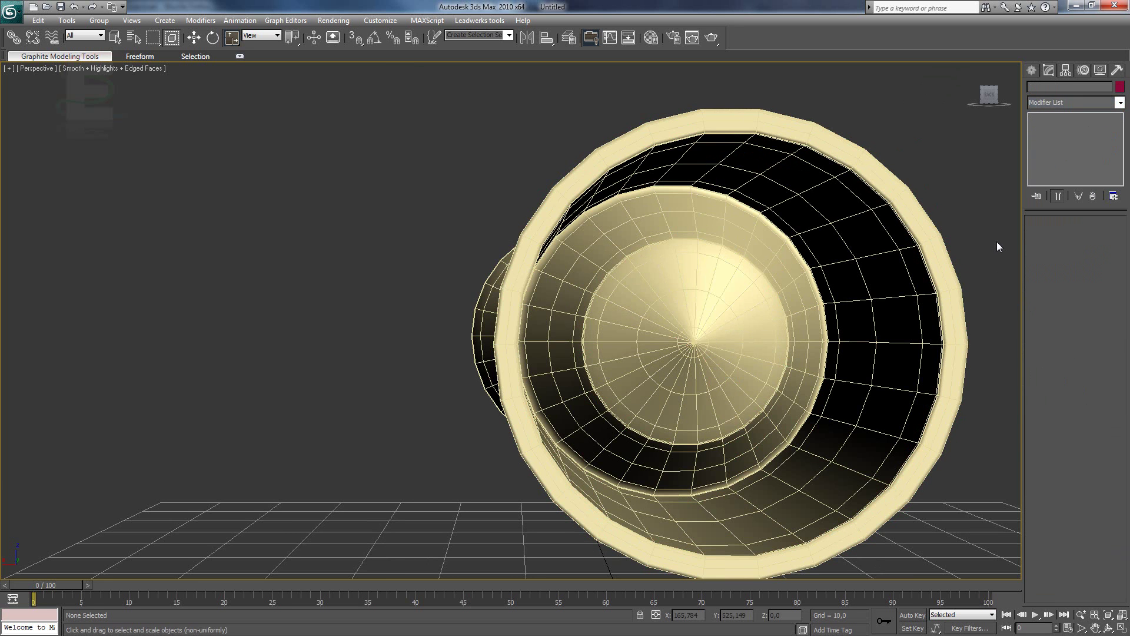
{"action": "key", "text": "F4"}
{"action": "middle_click_drag", "start_coordinate": [903, 282], "coordinate": [753, 320], "text": "alt"}
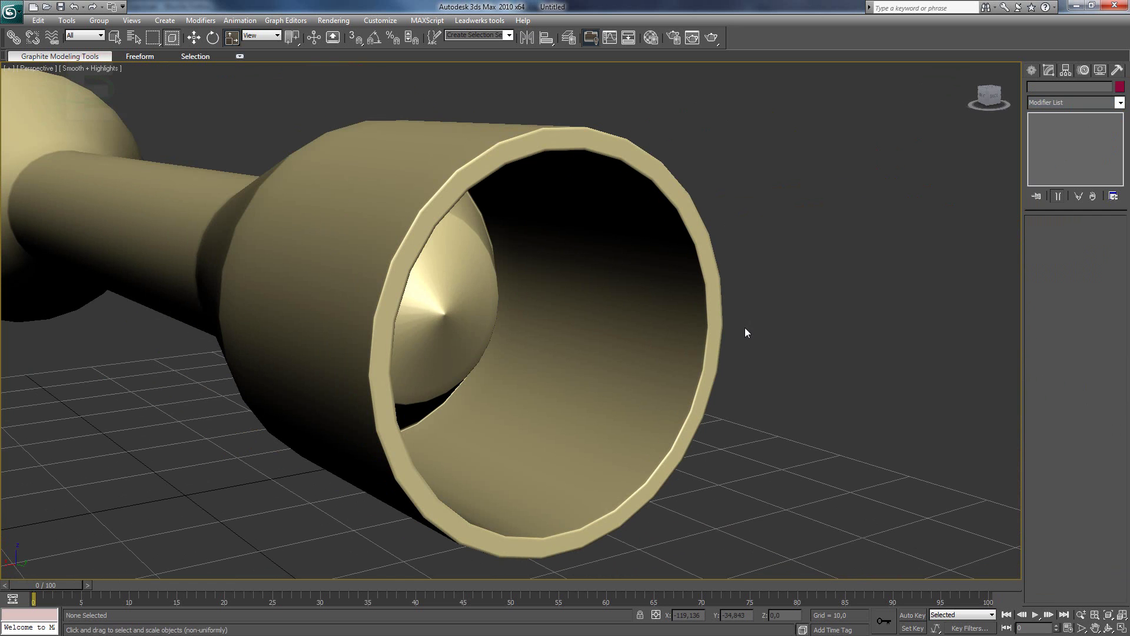
- Ring-select the tube's rim and inner edges and connect them with 2 segments, pinch 95
{"action": "left_click", "coordinate": [430, 350]}
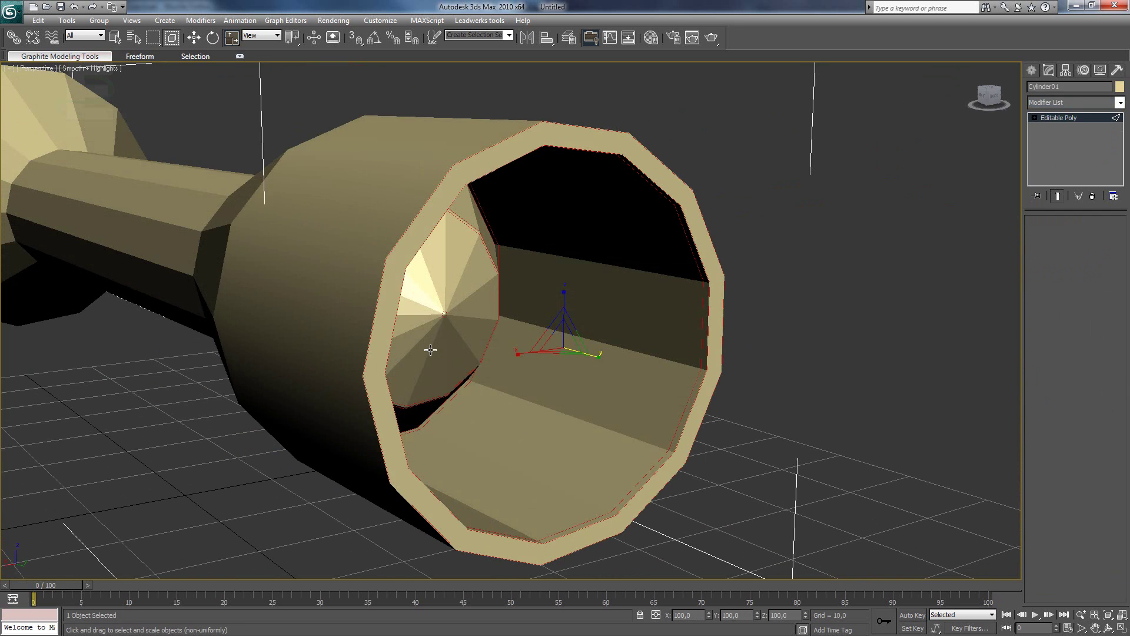
{"action": "middle_click_drag", "start_coordinate": [438, 348], "coordinate": [542, 348], "text": "alt"}
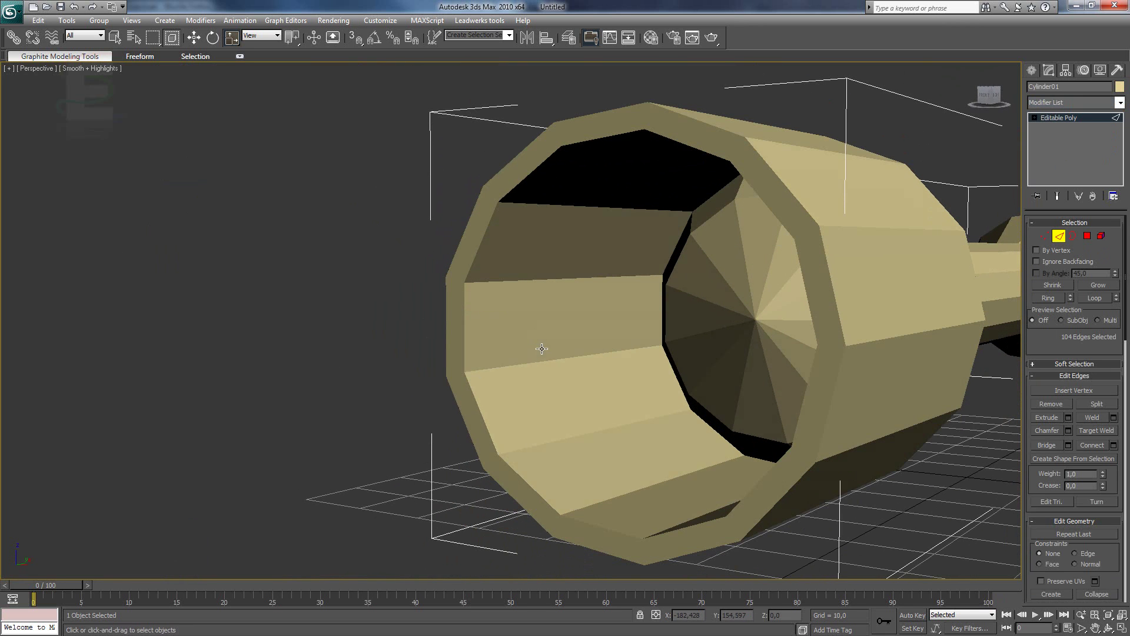
{"action": "key", "text": "F4"}
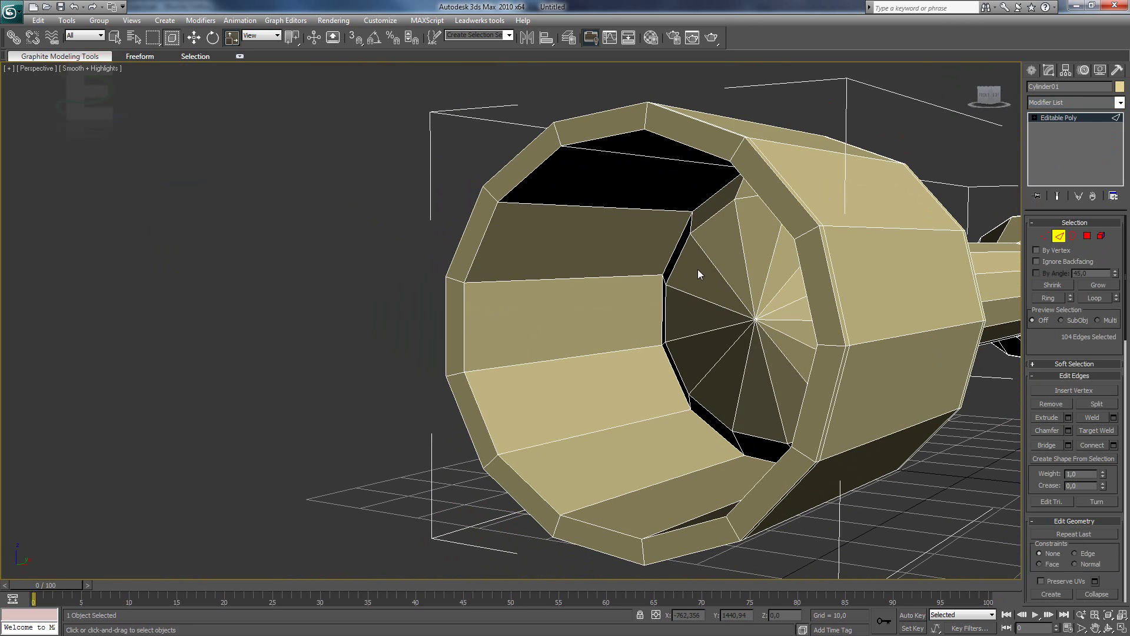
{"action": "left_click", "coordinate": [560, 142]}
{"action": "left_click", "coordinate": [626, 152], "text": "ctrl"}
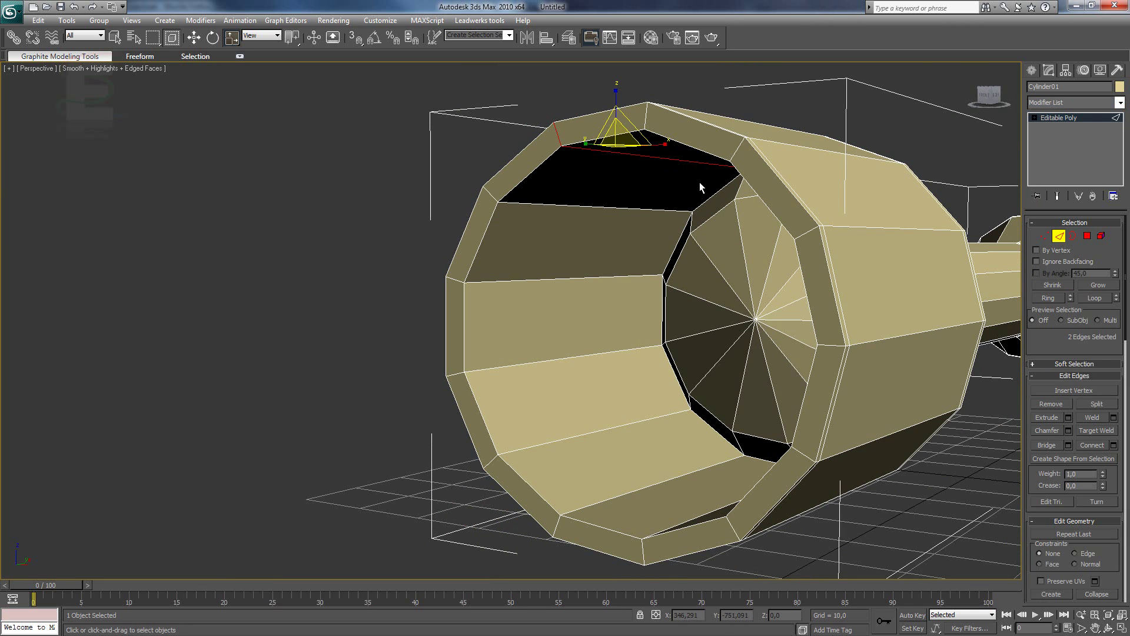
{"action": "left_click", "coordinate": [738, 184], "text": "ctrl"}
{"action": "left_click", "coordinate": [744, 239], "text": "ctrl"}
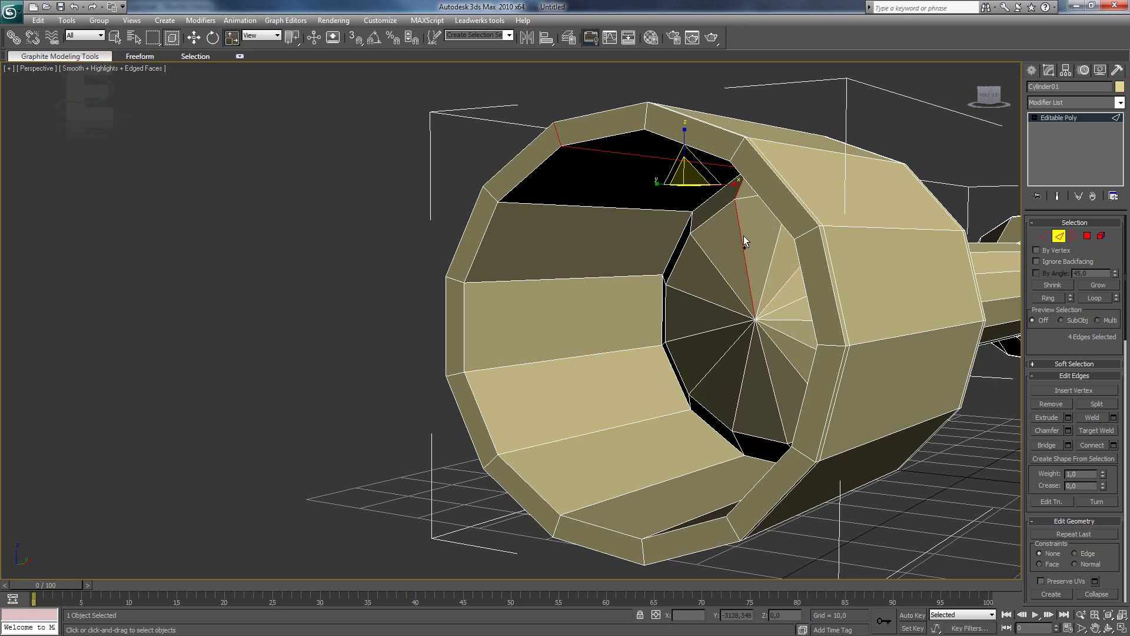
{"action": "left_click", "coordinate": [1055, 298]}
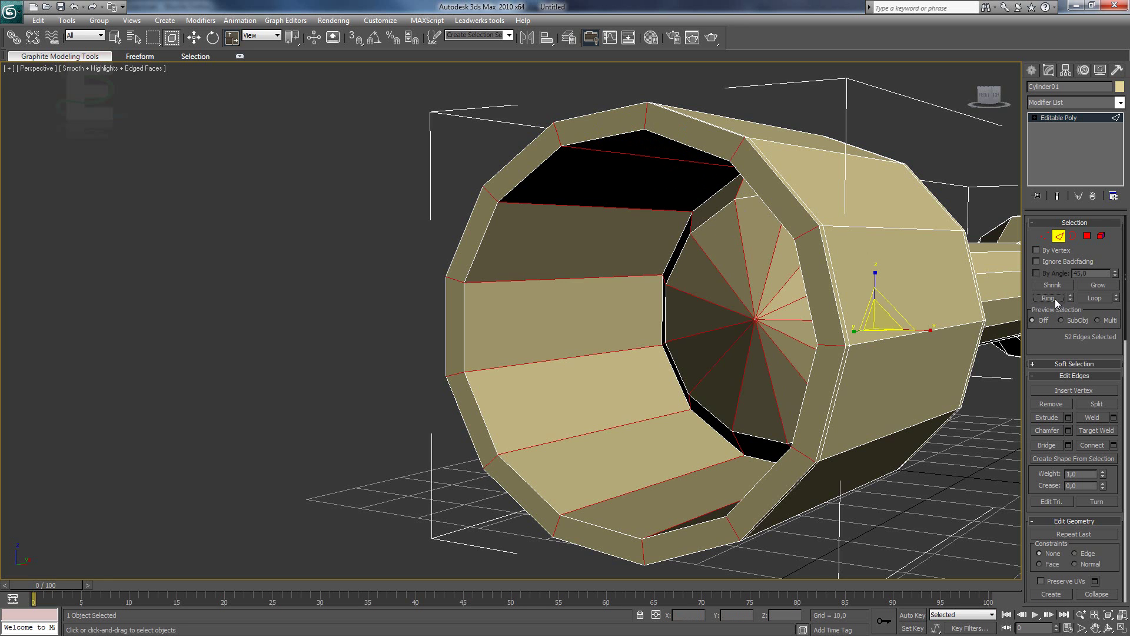
{"action": "left_click", "coordinate": [1113, 446]}
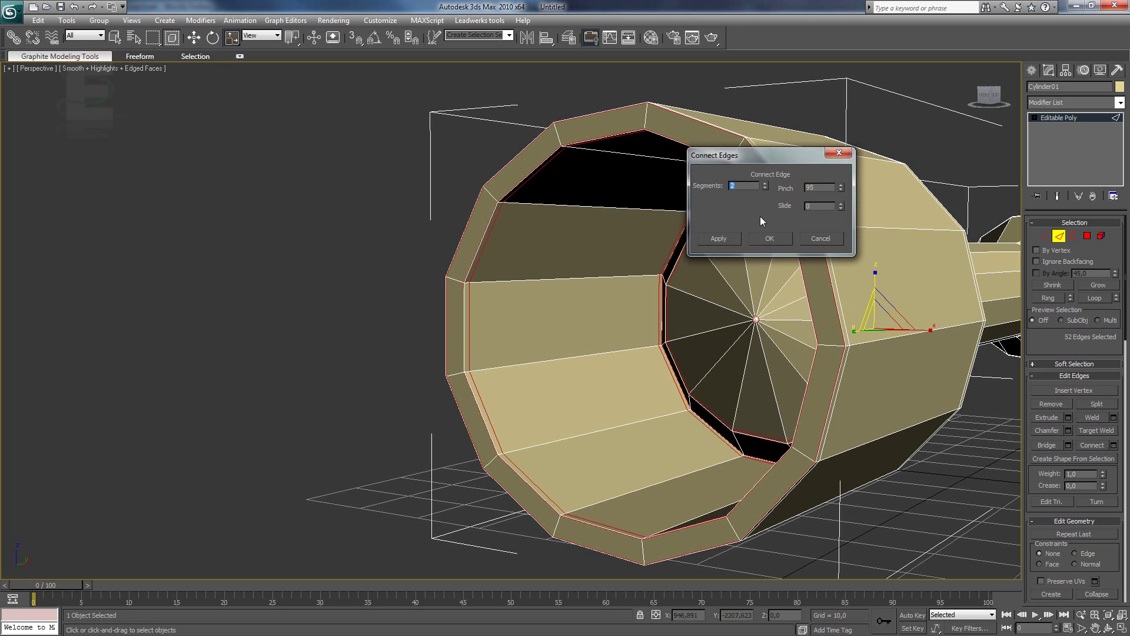
{"action": "left_click", "coordinate": [774, 239]}
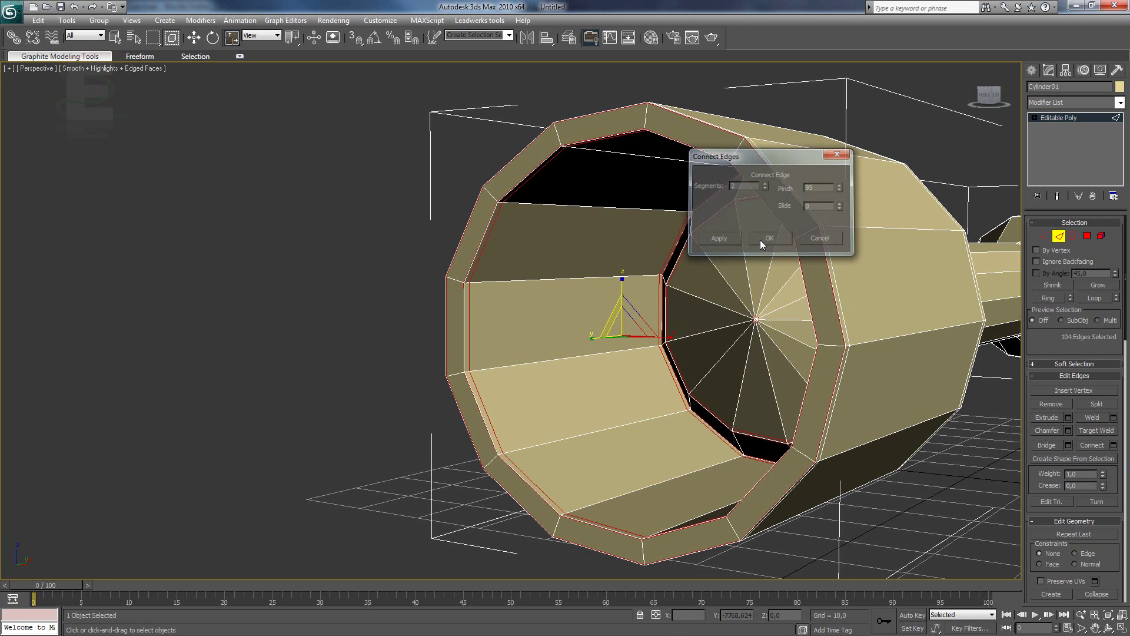
{"action": "left_click", "coordinate": [352, 206]}
- Add TurboSmooth to Cylinder01 and view the fully smoothed scope and its large end
{"action": "left_click", "coordinate": [1118, 105]}
{"action": "scroll", "coordinate": [1069, 365], "scroll_direction": "down", "scroll_amount": 15}
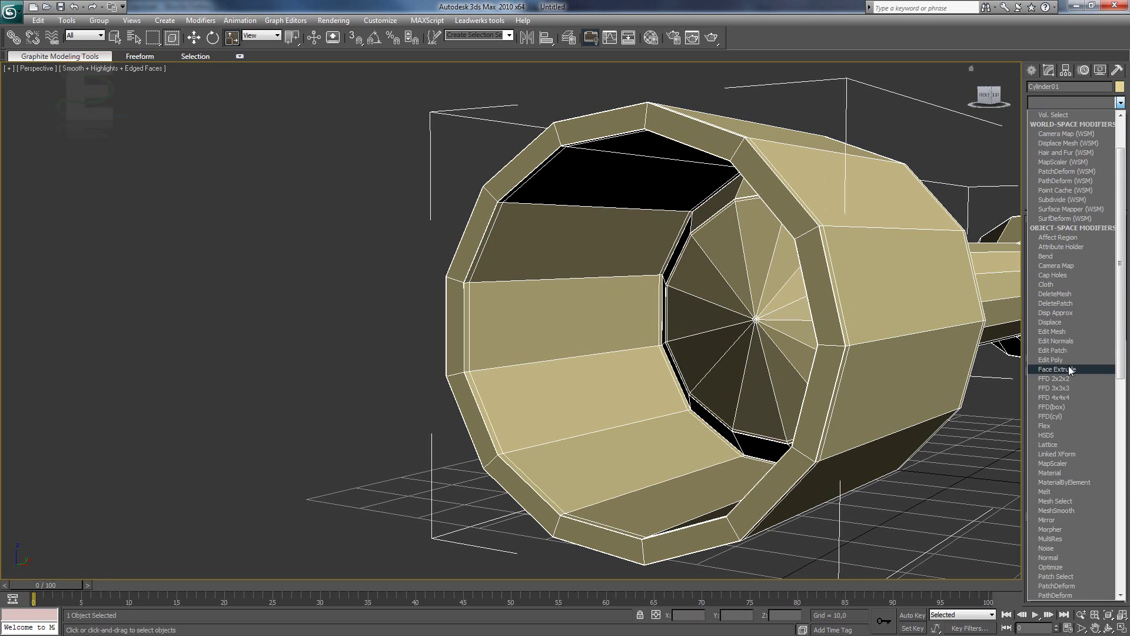
{"action": "scroll", "coordinate": [1069, 412], "scroll_direction": "down", "scroll_amount": 3}
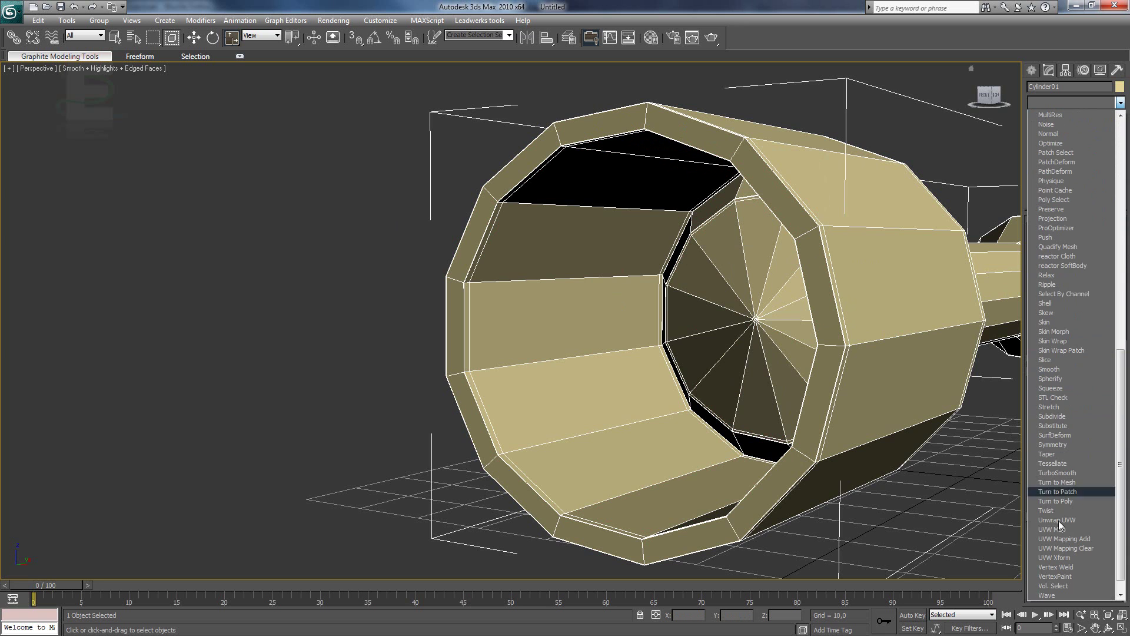
{"action": "left_click", "coordinate": [1060, 478]}
{"action": "left_click", "coordinate": [325, 324]}
{"action": "middle_click_drag", "start_coordinate": [338, 319], "coordinate": [440, 341], "text": "alt"}
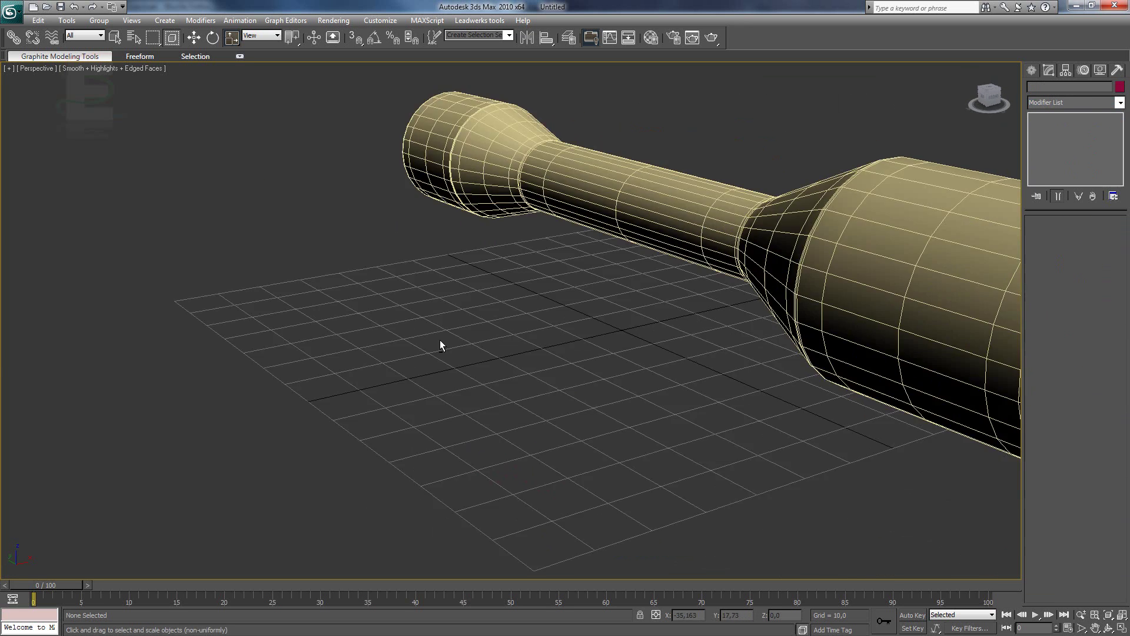
{"action": "scroll", "coordinate": [440, 340], "scroll_direction": "down", "scroll_amount": 4}
{"action": "middle_click_drag", "start_coordinate": [665, 325], "coordinate": [344, 333], "text": "alt"}
- Inspect the smoothed scope from a low side view, toggling the edged-faces overlay to compare
{"action": "key", "text": "F4"}
{"action": "scroll", "coordinate": [291, 312], "scroll_direction": "down", "scroll_amount": 3}
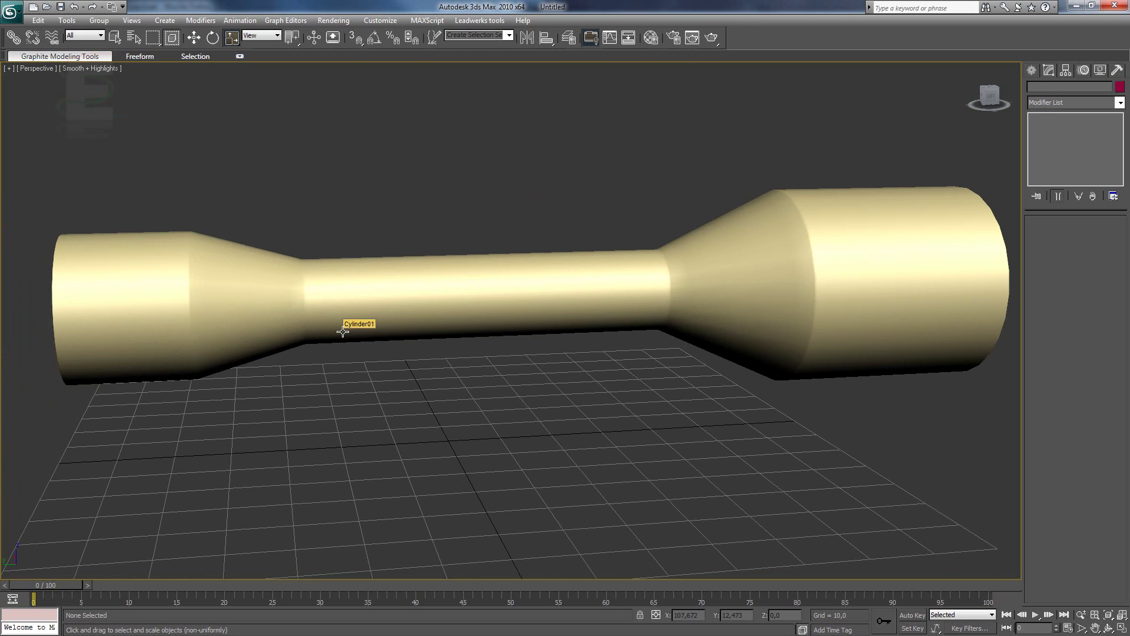
{"action": "key", "text": "F4"}
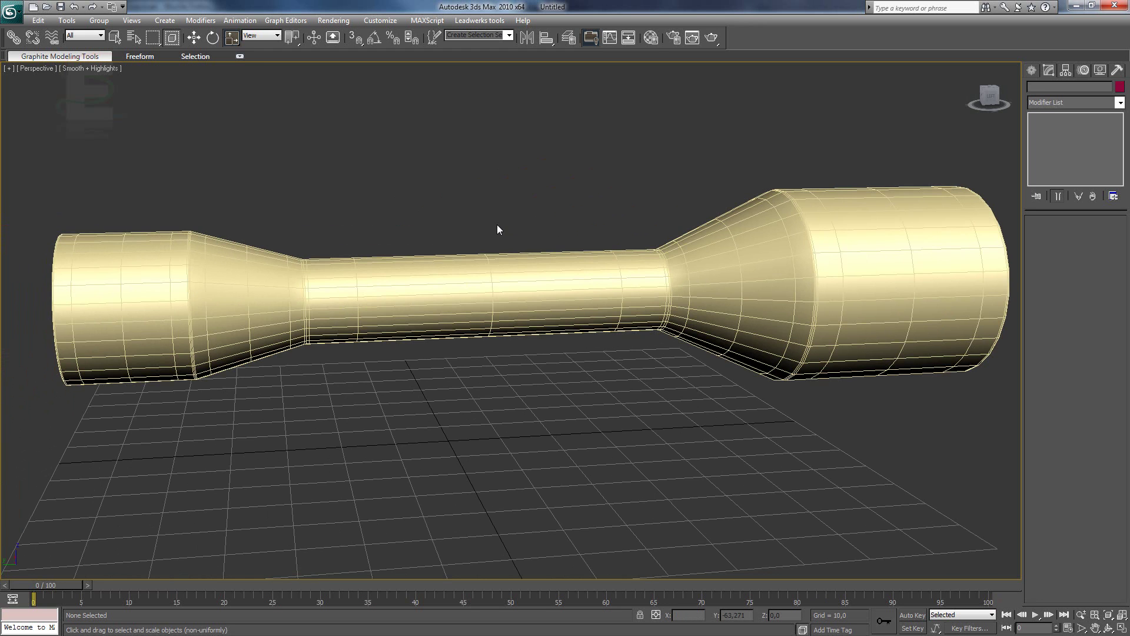
{"action": "key", "text": "F4"}
{"action": "key", "text": "F4"}
{"action": "key", "text": "F4"}
{"action": "key", "text": "F4"}
{"action": "key", "text": "F4"}
{"action": "middle_click_drag", "start_coordinate": [542, 214], "coordinate": [637, 255], "text": "alt"}
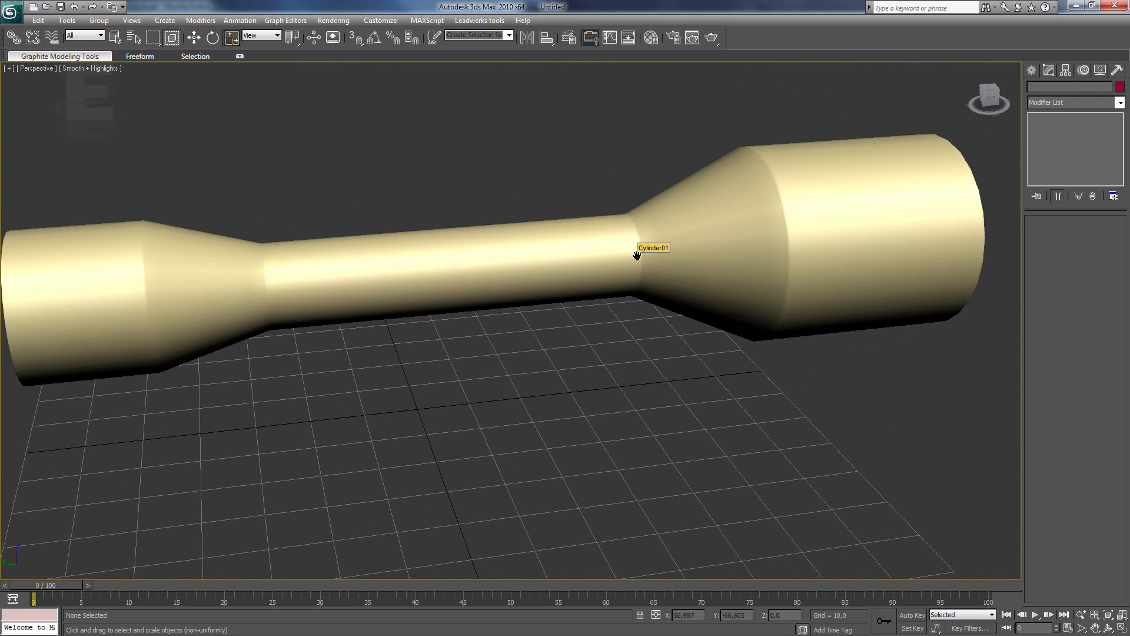
- Copy the grey 02 - Default material into slot 1 and apply it to Cylinder01
{"action": "key", "text": "m"}
{"action": "left_click", "coordinate": [126, 182]}
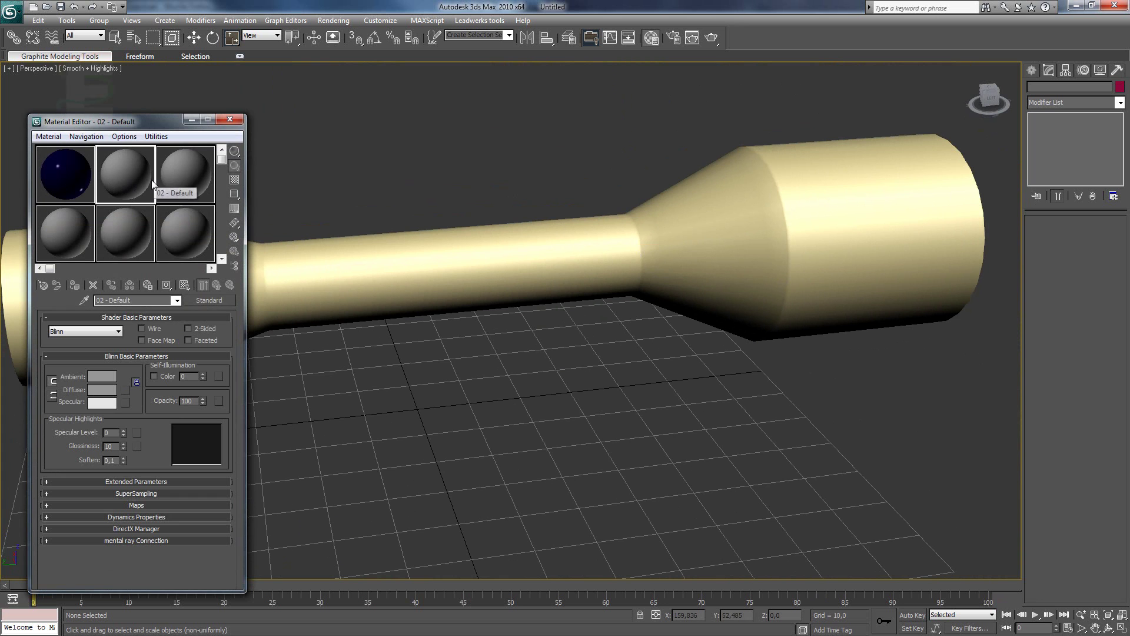
{"action": "left_click_drag", "start_coordinate": [111, 182], "coordinate": [68, 179]}
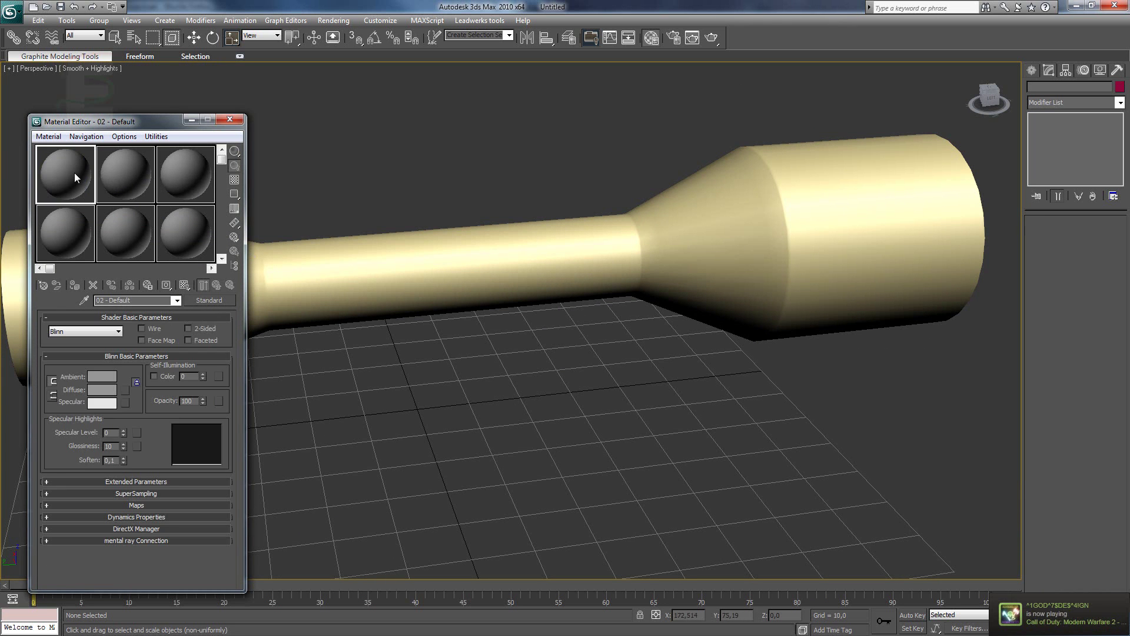
{"action": "left_click_drag", "start_coordinate": [141, 126], "coordinate": [151, 107]}
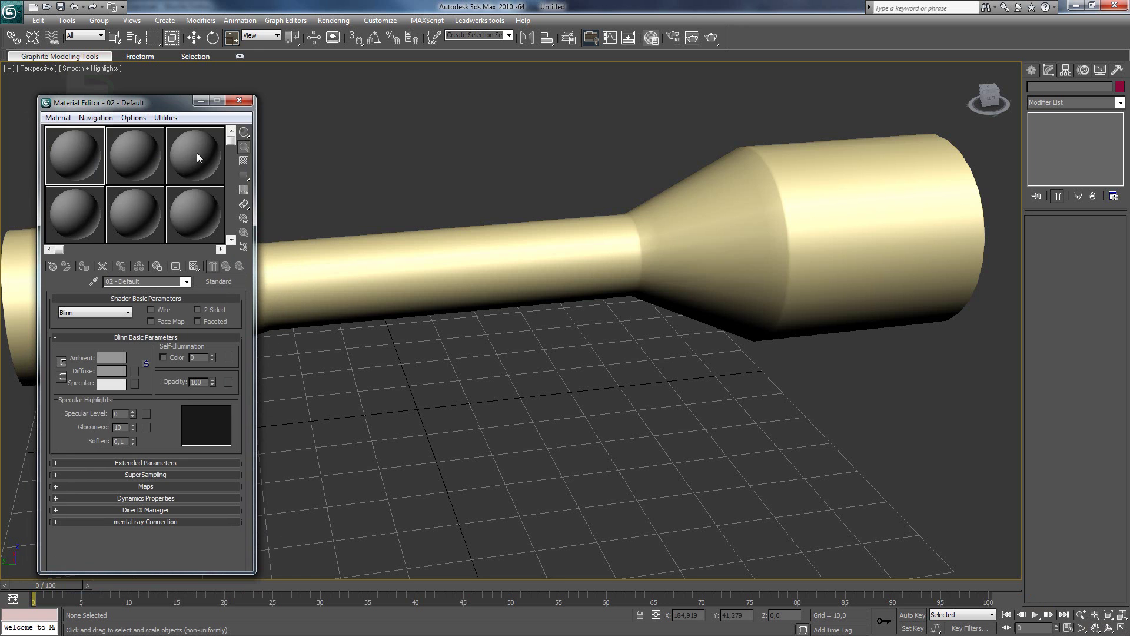
{"action": "mouse_move", "coordinate": [229, 147]}
{"action": "left_mouse_down"}
{"action": "mouse_move", "coordinate": [230, 226]}
{"action": "mouse_move", "coordinate": [233, 142]}
{"action": "left_mouse_up"}
{"action": "left_click_drag", "start_coordinate": [558, 249], "coordinate": [557, 249]}
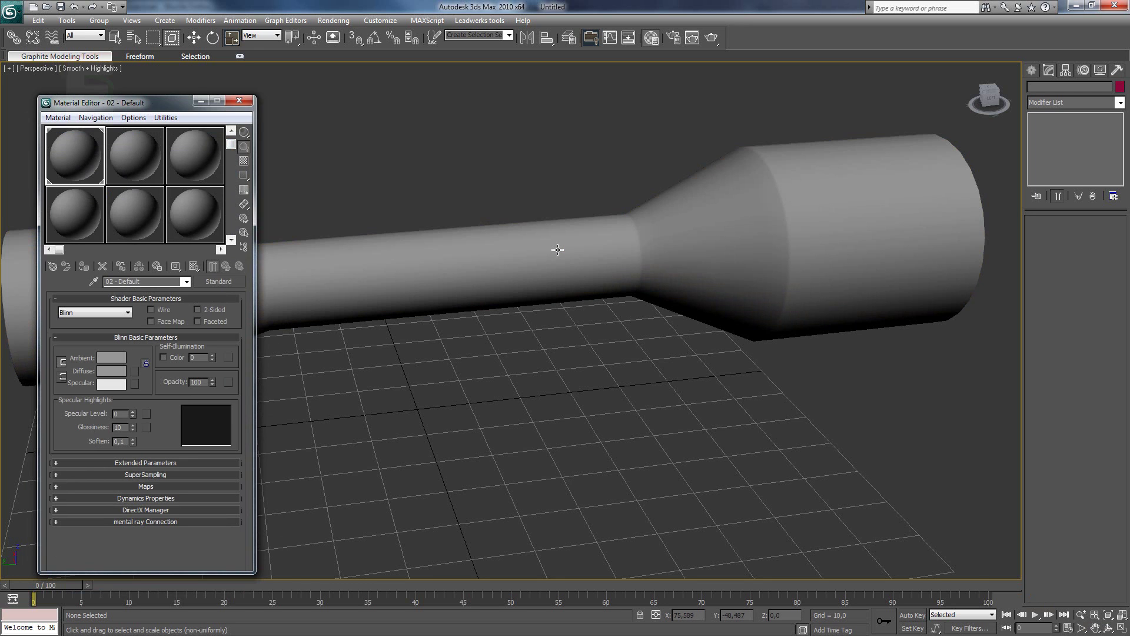
- Set the scope material's diffuse colour to near black
{"action": "left_click", "coordinate": [118, 376]}
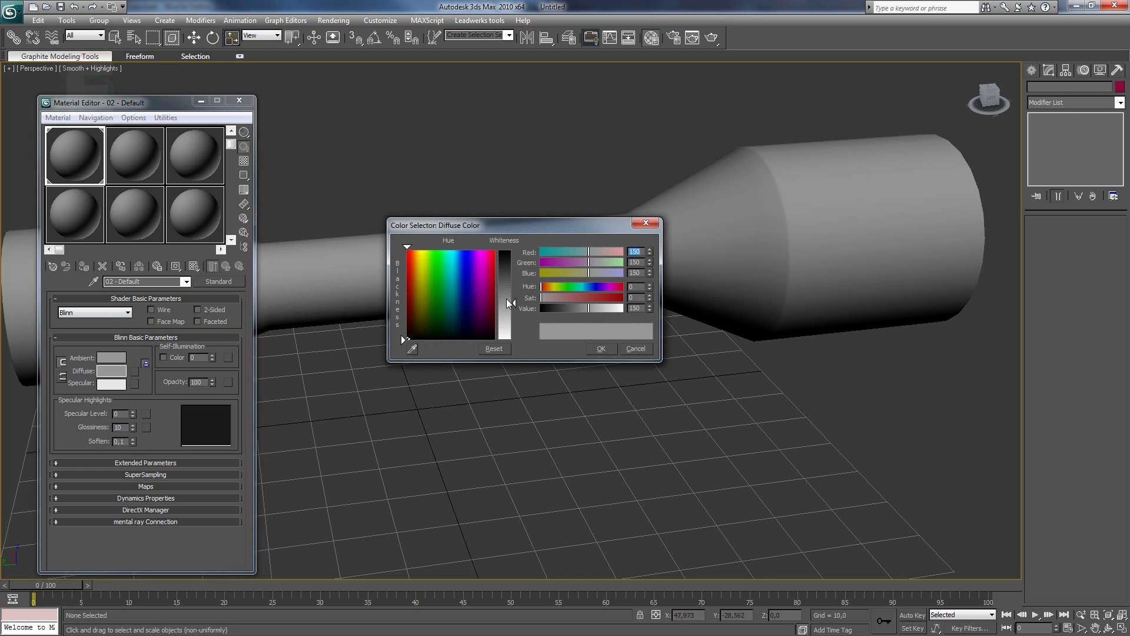
{"action": "left_click_drag", "start_coordinate": [508, 302], "coordinate": [514, 257]}
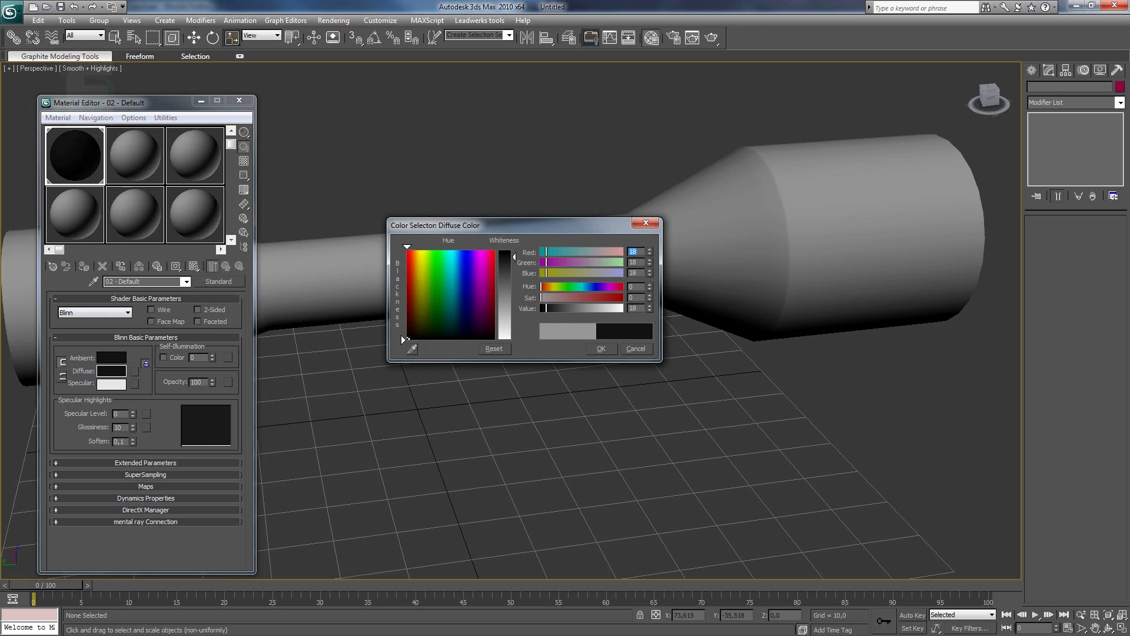
{"action": "left_click", "coordinate": [601, 348]}
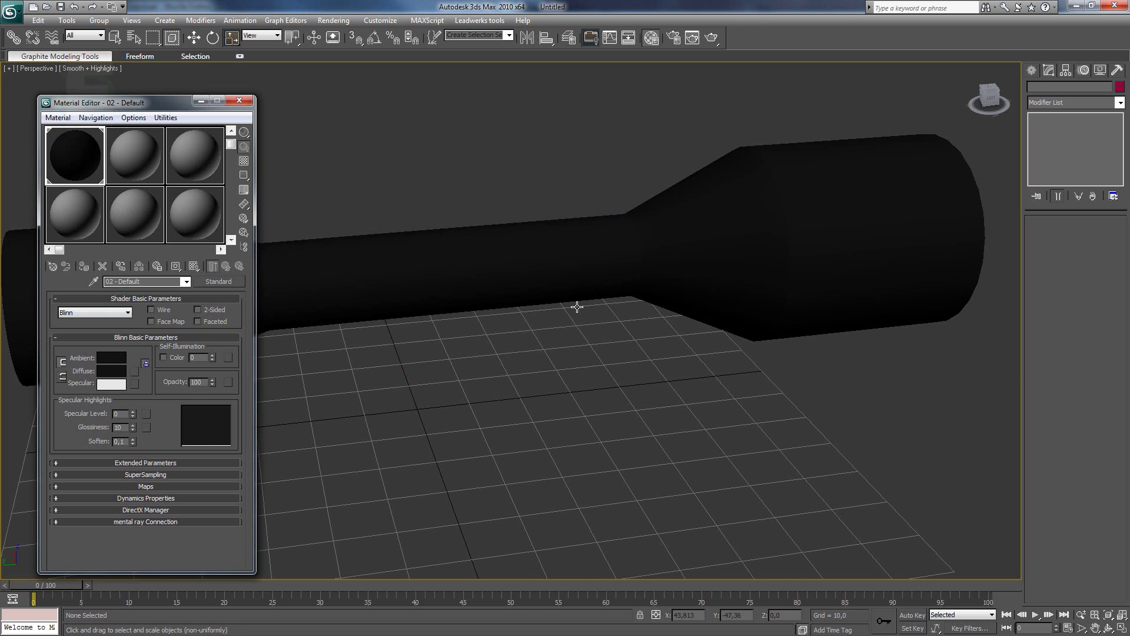
{"action": "middle_click_drag", "start_coordinate": [575, 308], "coordinate": [141, 323], "text": "alt"}
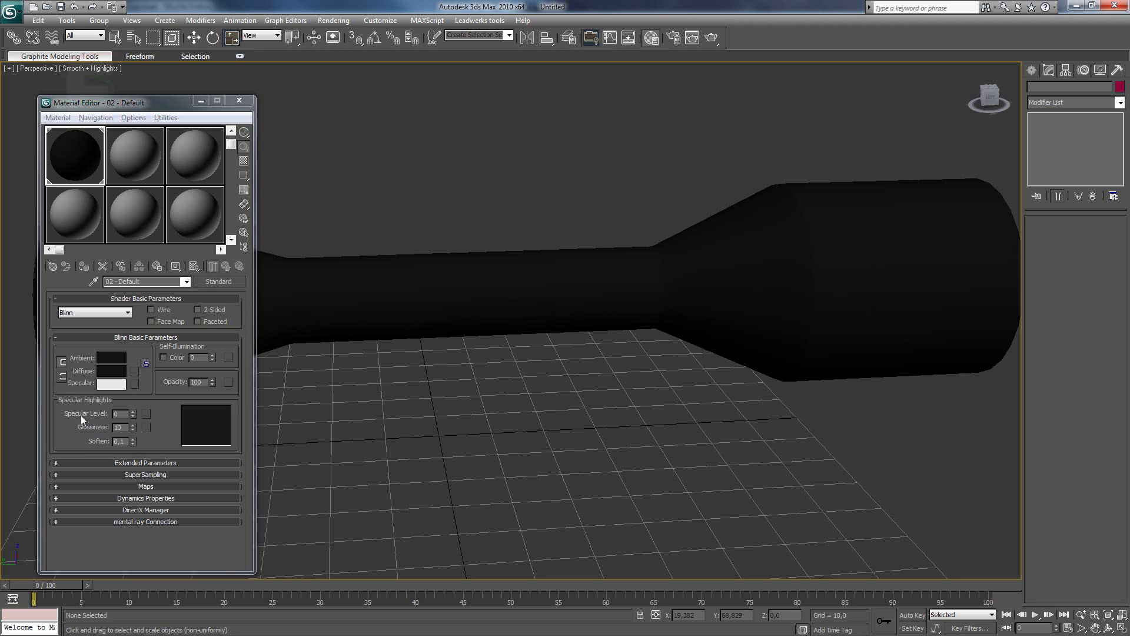
- Set specular level 75 and glossiness 67, then close the Material Editor
{"action": "left_click_drag", "start_coordinate": [132, 429], "coordinate": [134, 371]}
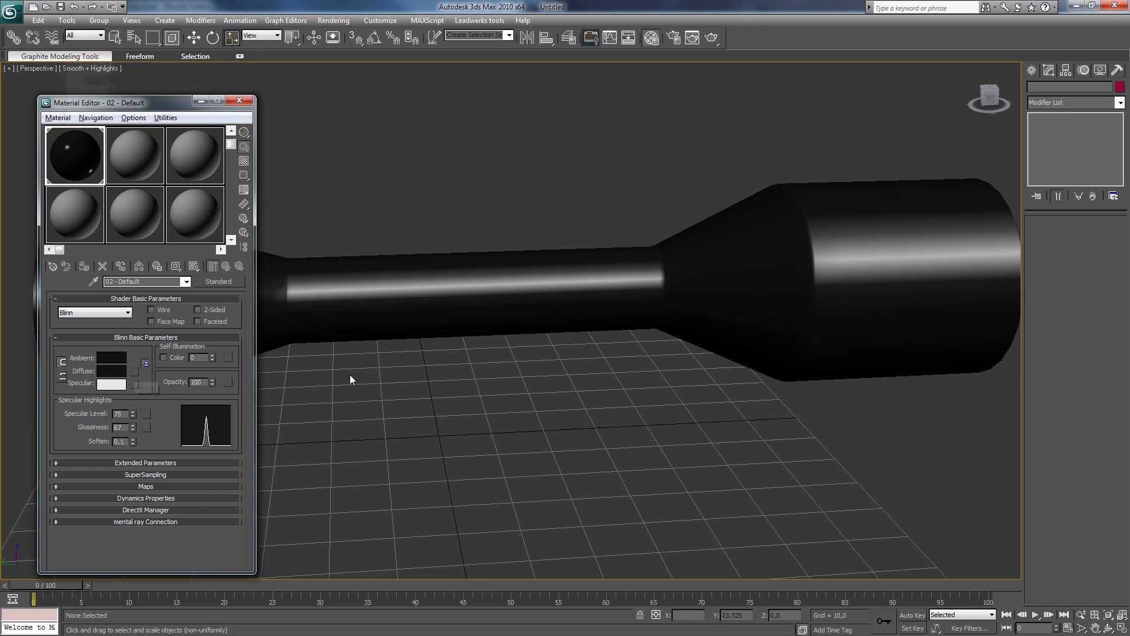
{"action": "middle_click_drag", "start_coordinate": [433, 380], "coordinate": [489, 383]}
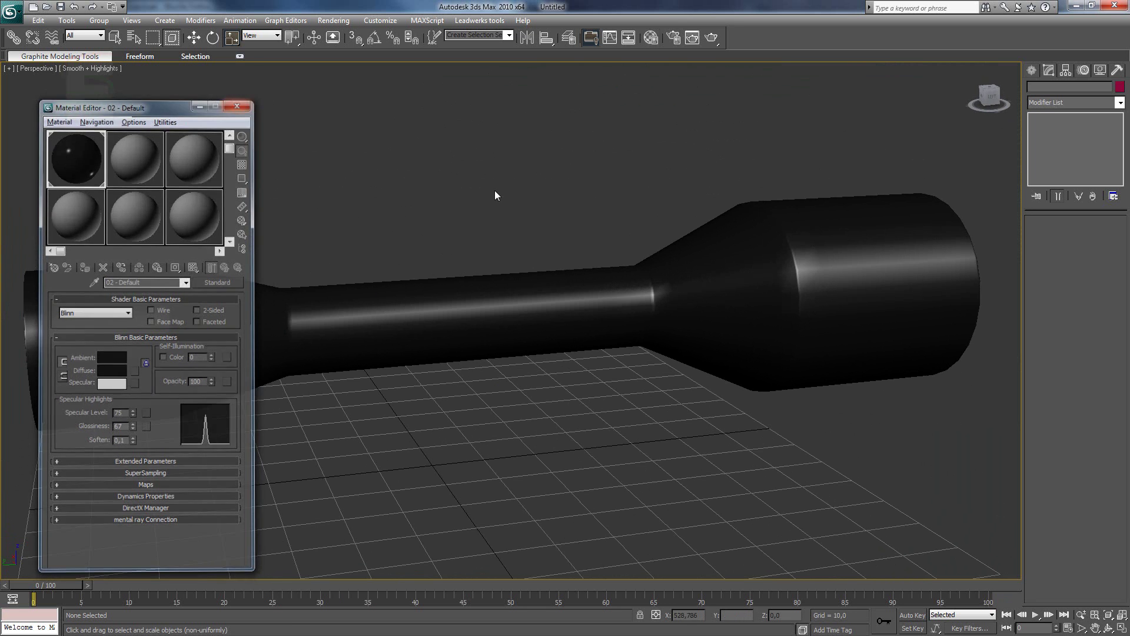
{"action": "key", "text": "m"}
{"action": "middle_click_drag", "start_coordinate": [607, 222], "coordinate": [319, 323], "text": "alt"}
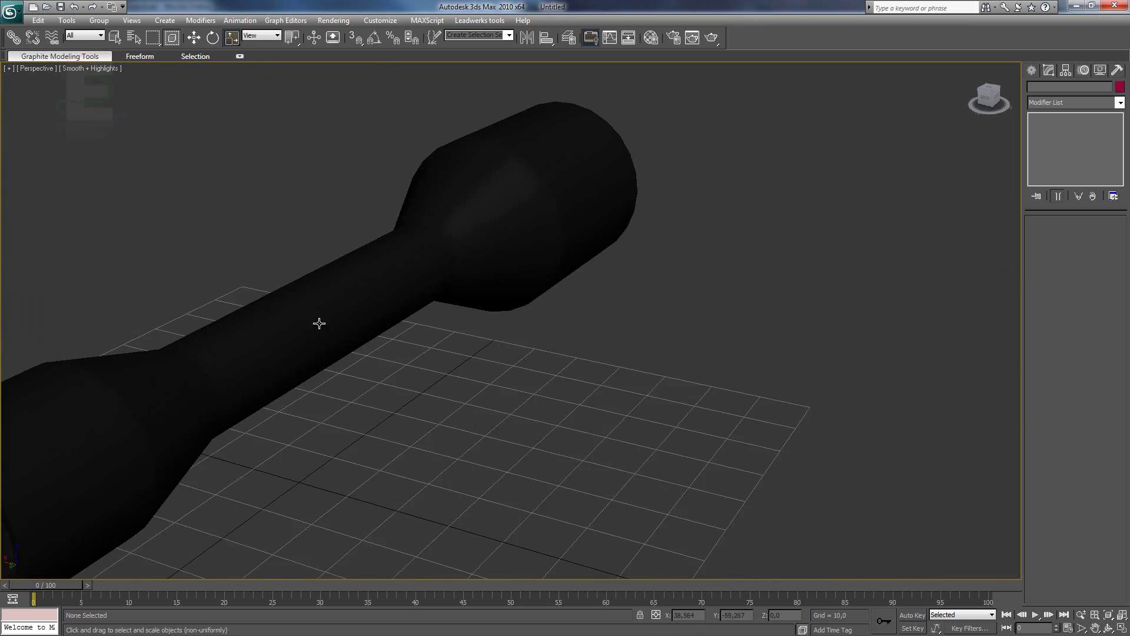